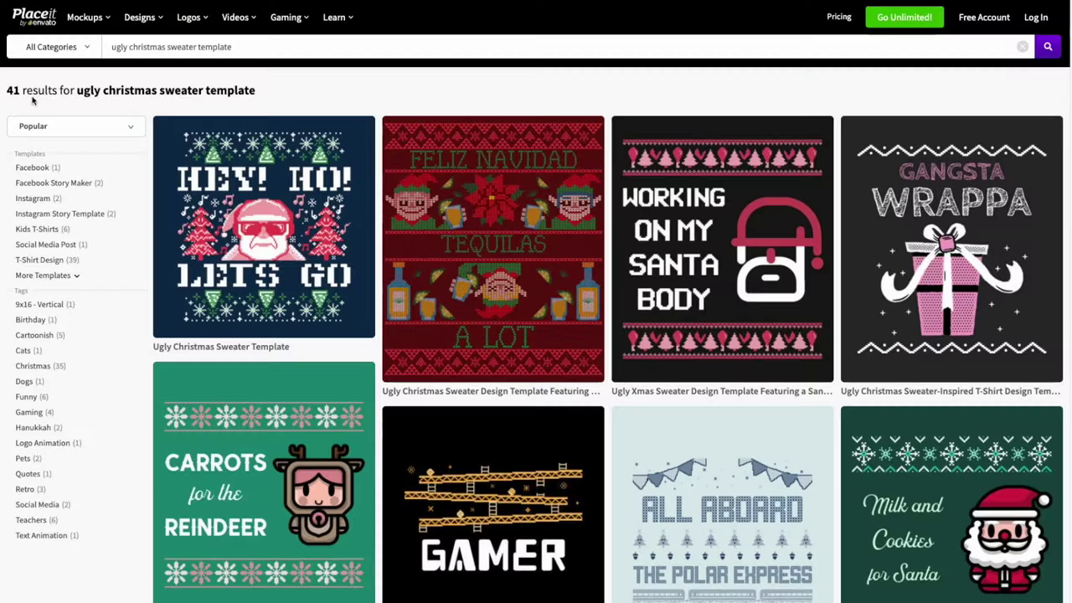
Step: Look through the template results for "ugly christmas sweater template"
scroll(635, 320, "down", 3)
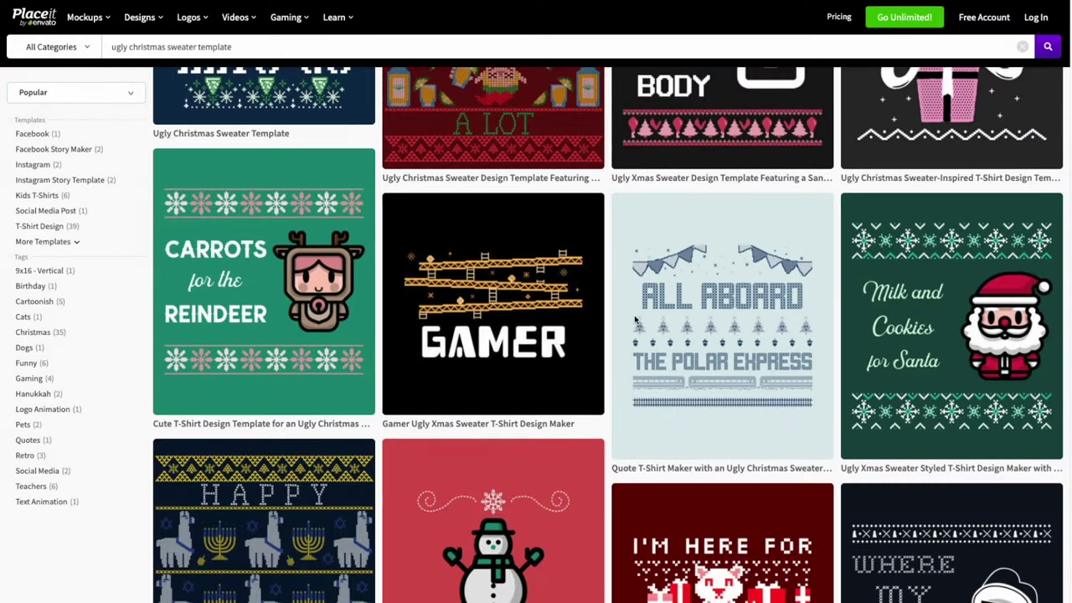
scroll(635, 320, "down", 7)
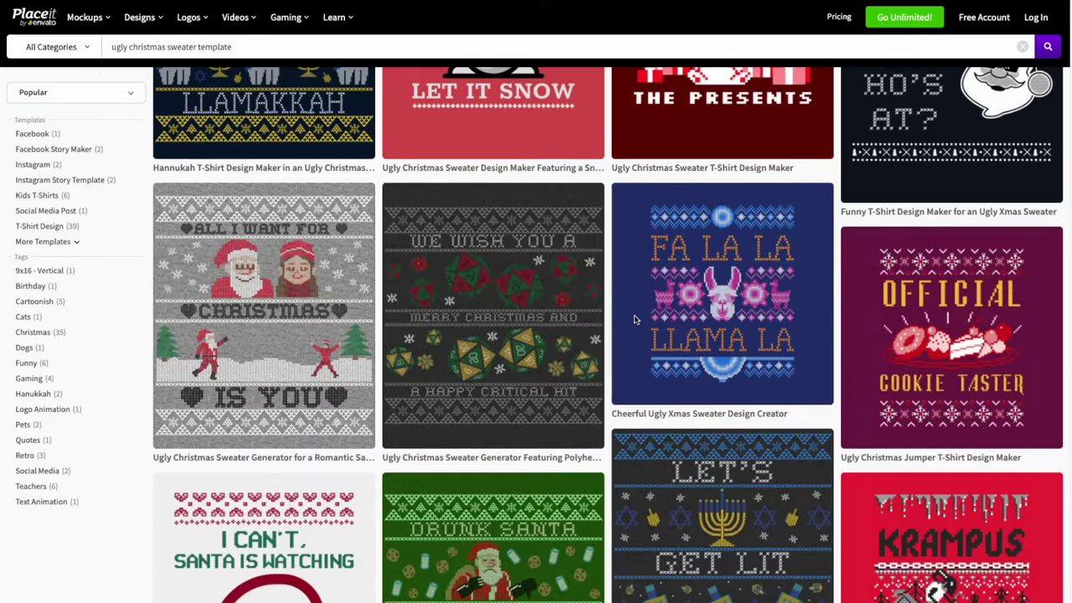
scroll(635, 320, "down", 4)
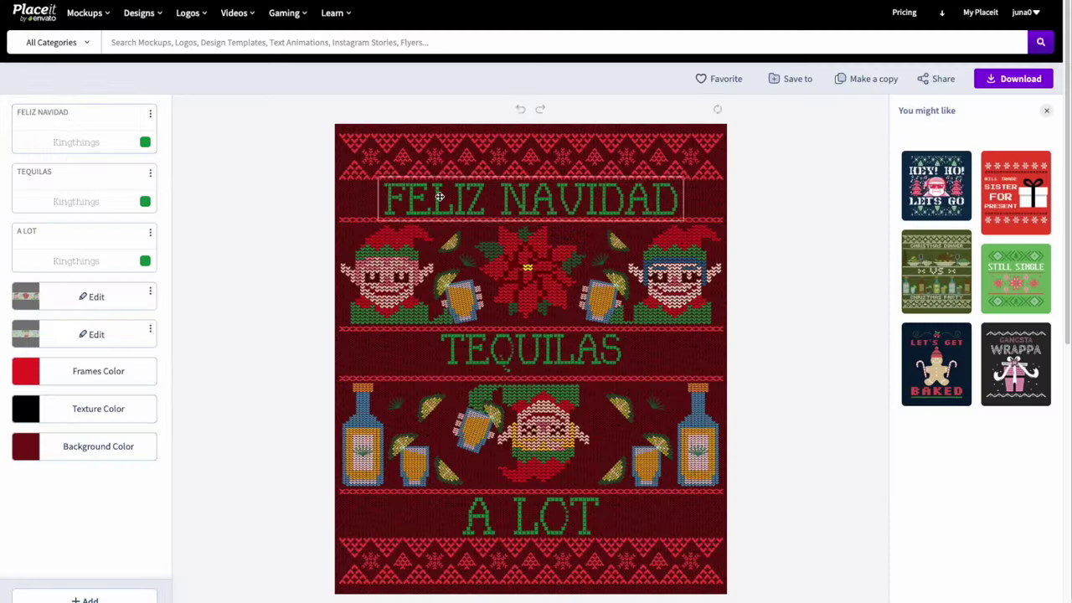
Step: Try suggested fonts such as Berg Western and Bungee on the FELIZ NAVIDAD text of the tequila sweater design
left_click(67, 139)
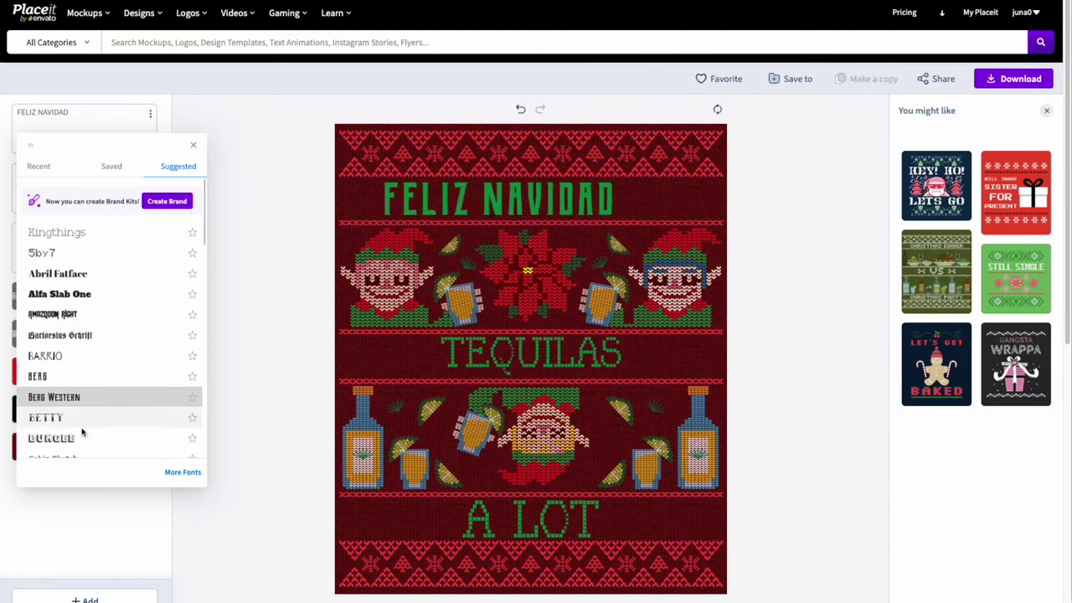
left_click(52, 438)
left_click(34, 452)
left_click(92, 563)
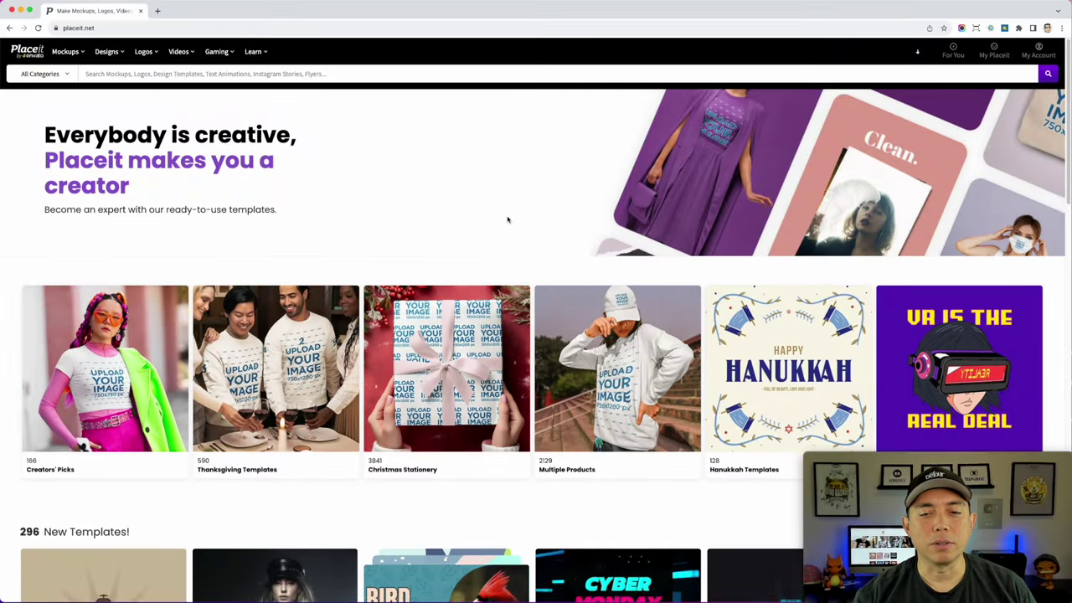
Step: Look over the home page's template categories, new templates and free template sections
scroll(507, 219, "down", 4)
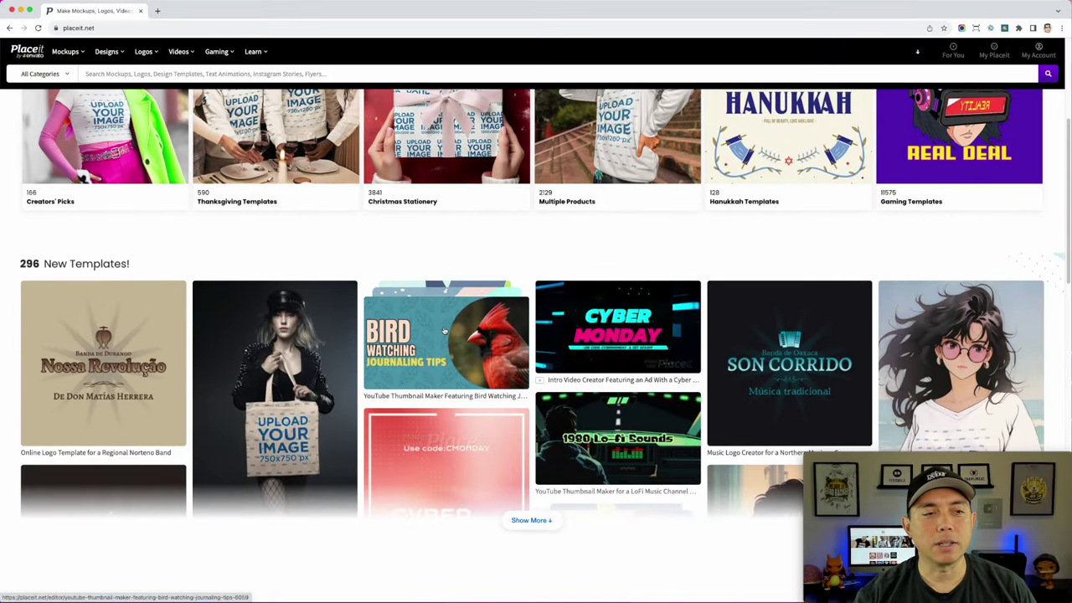
scroll(444, 330, "up", 3)
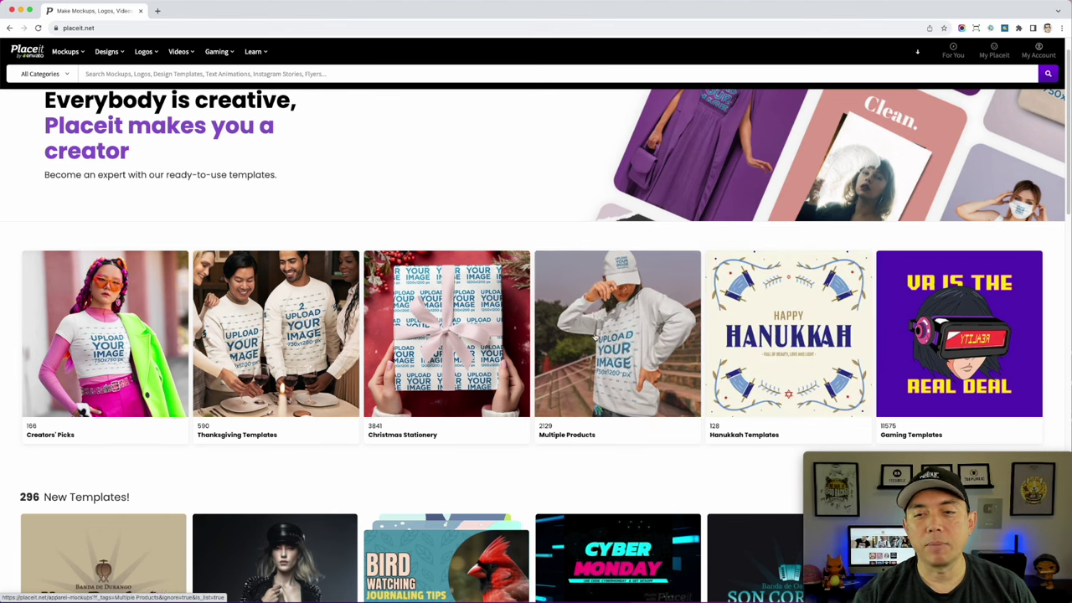
scroll(575, 342, "down", 3)
scroll(576, 342, "down", 5)
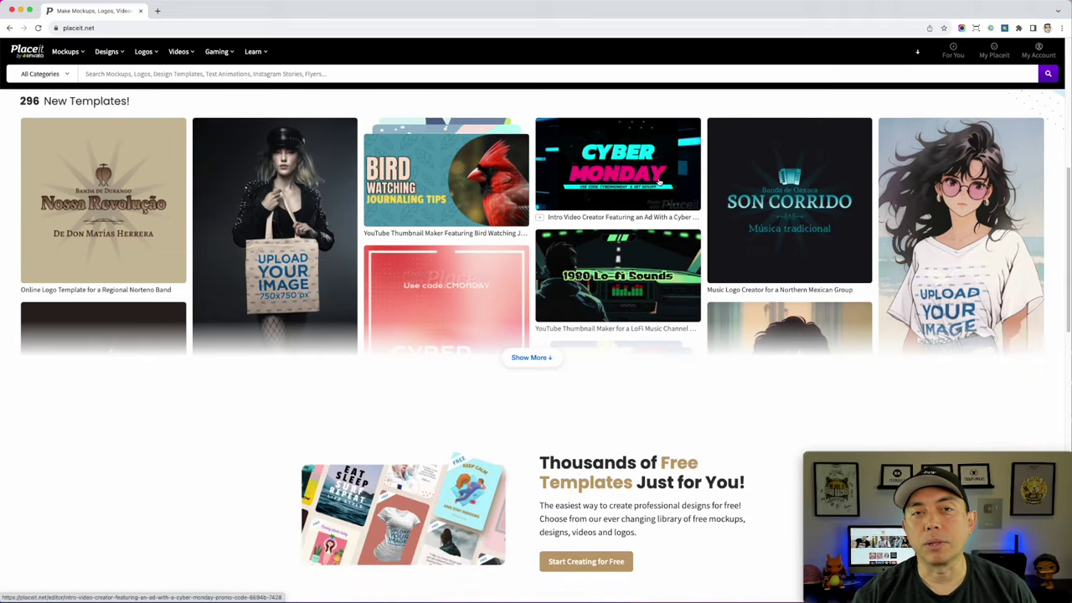
scroll(600, 247, "down", 10)
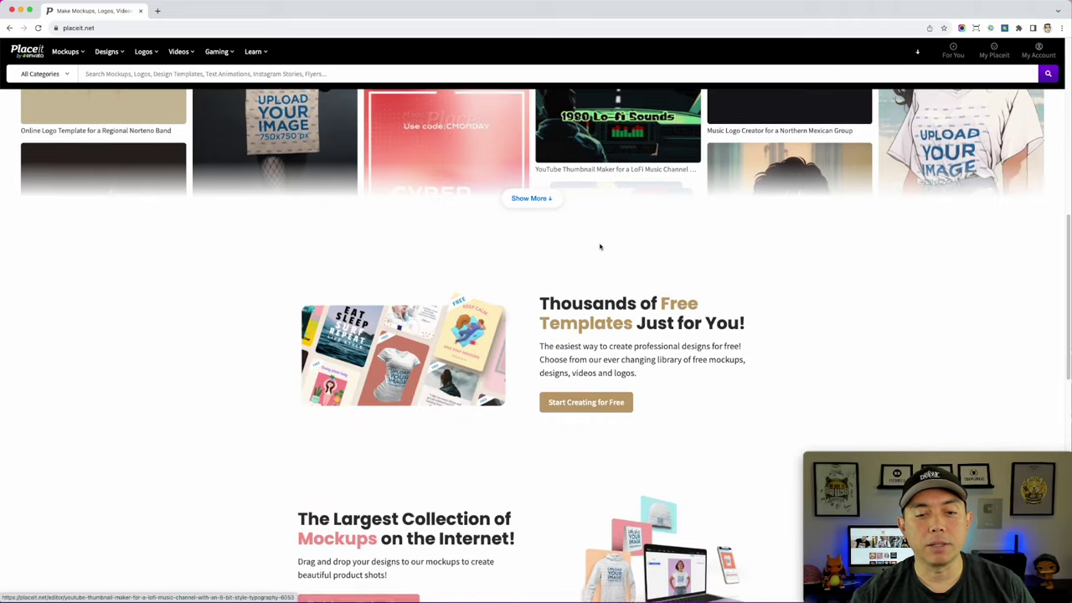
scroll(600, 247, "up", 7)
scroll(465, 360, "up", 10)
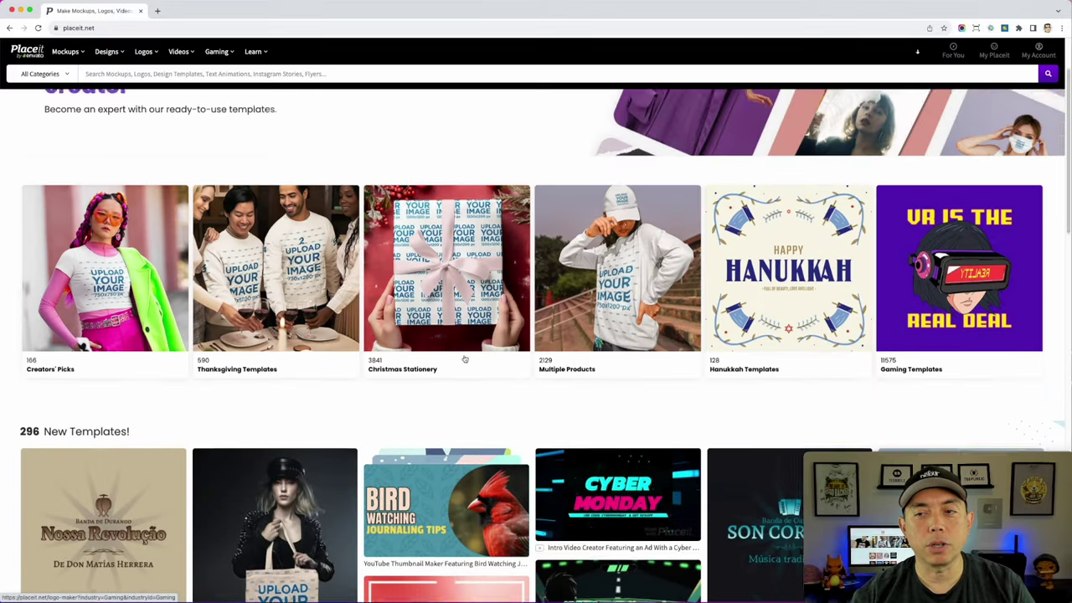
Step: Search all categories for "christmas t shirt design"
left_click(111, 74)
type("ch")
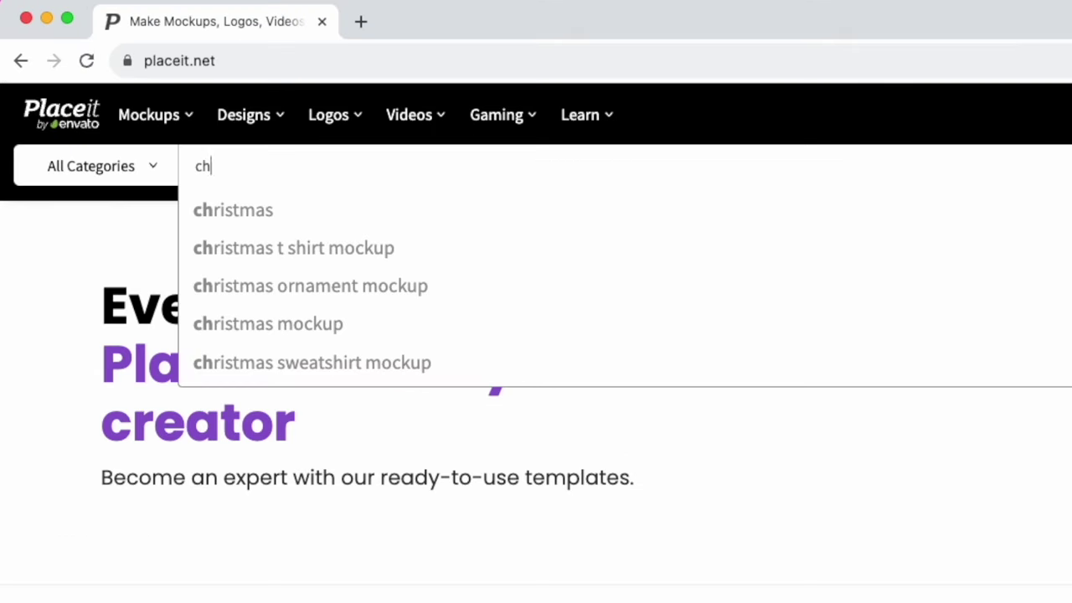
type("ristm")
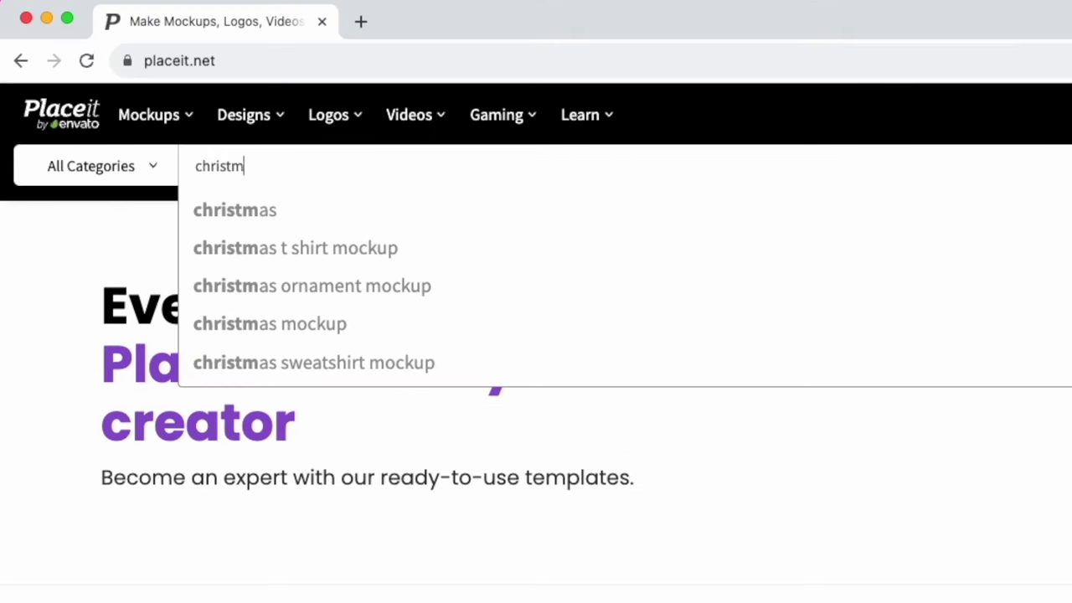
type("as t")
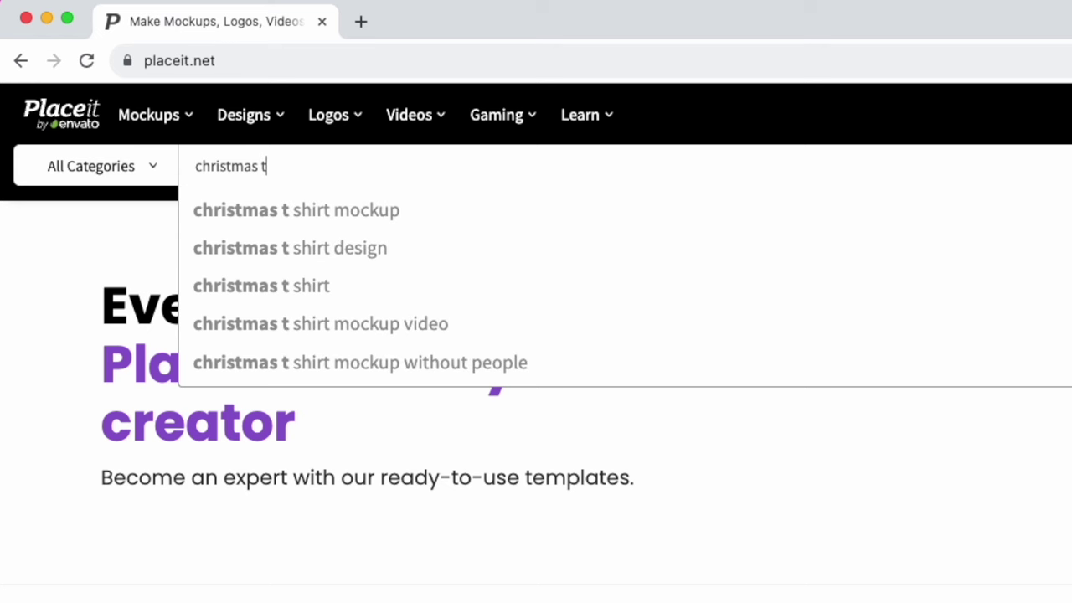
left_click(272, 250)
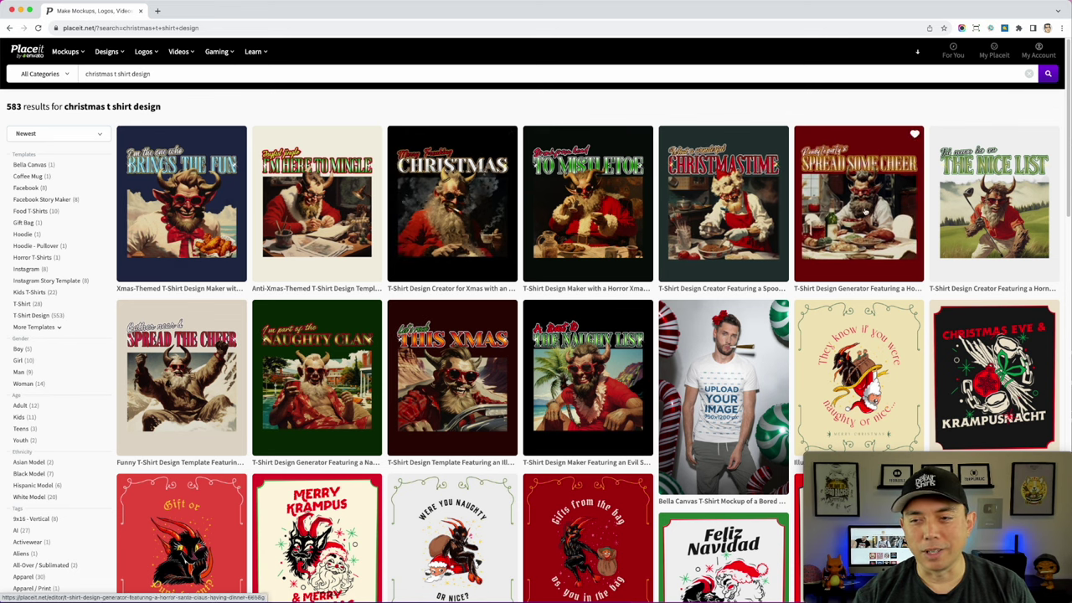
Step: Look through the first page of Christmas t-shirt design results down to the page numbers
scroll(452, 352, "down", 3)
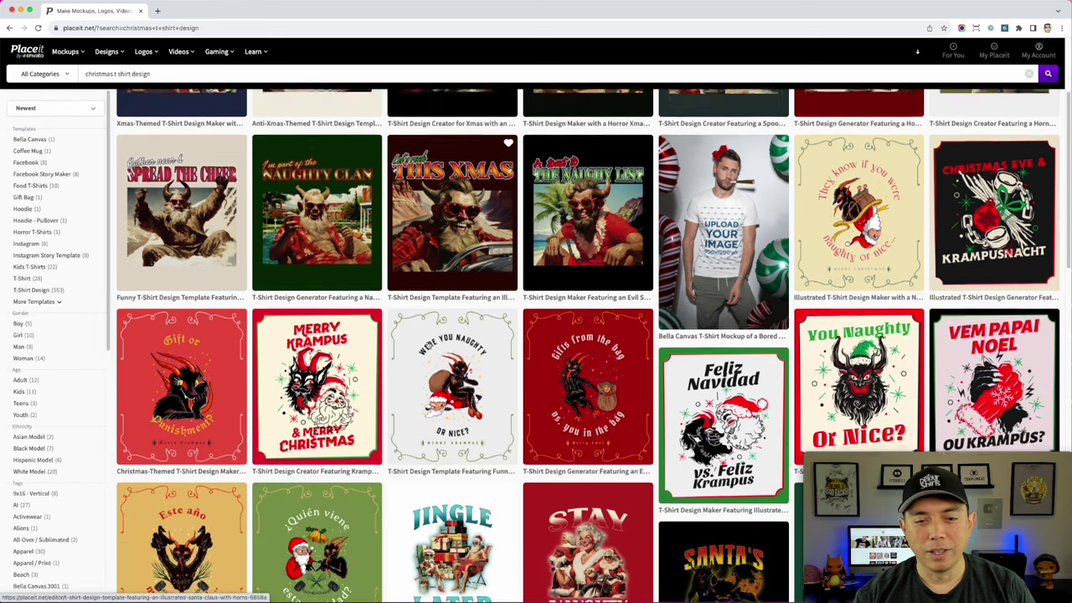
scroll(691, 317, "down", 4)
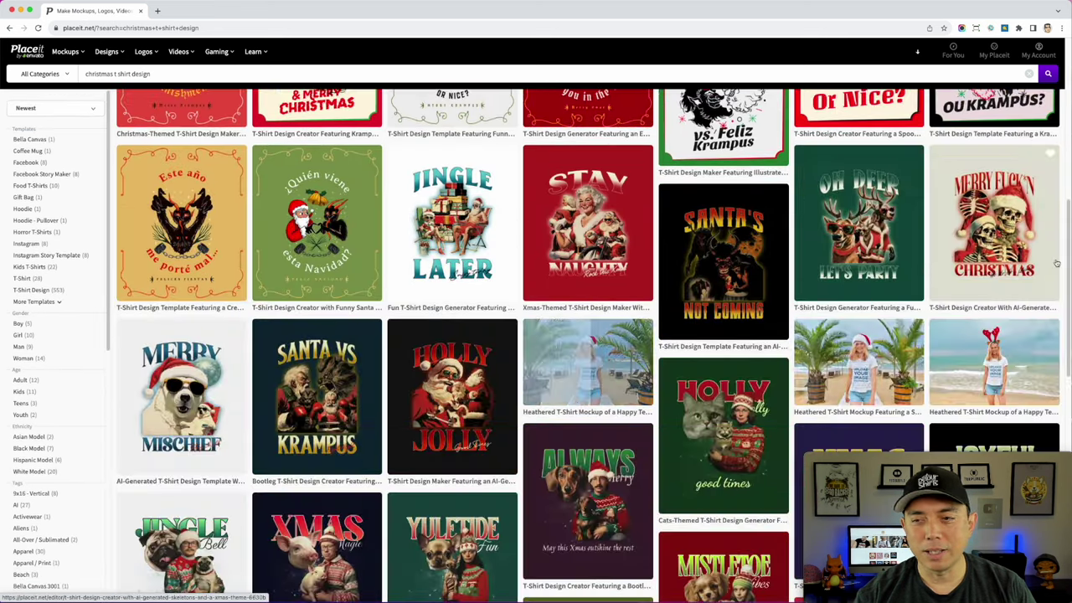
scroll(691, 317, "down", 6)
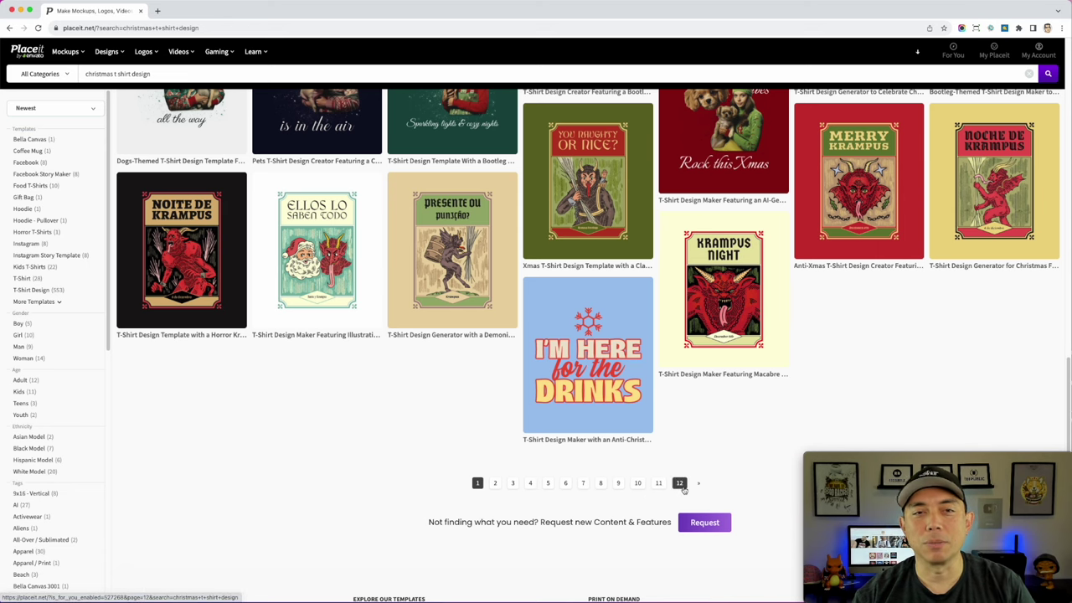
Step: Replace the search with the suggested query "ugly christmas sweater"
scroll(240, 239, "up", 15)
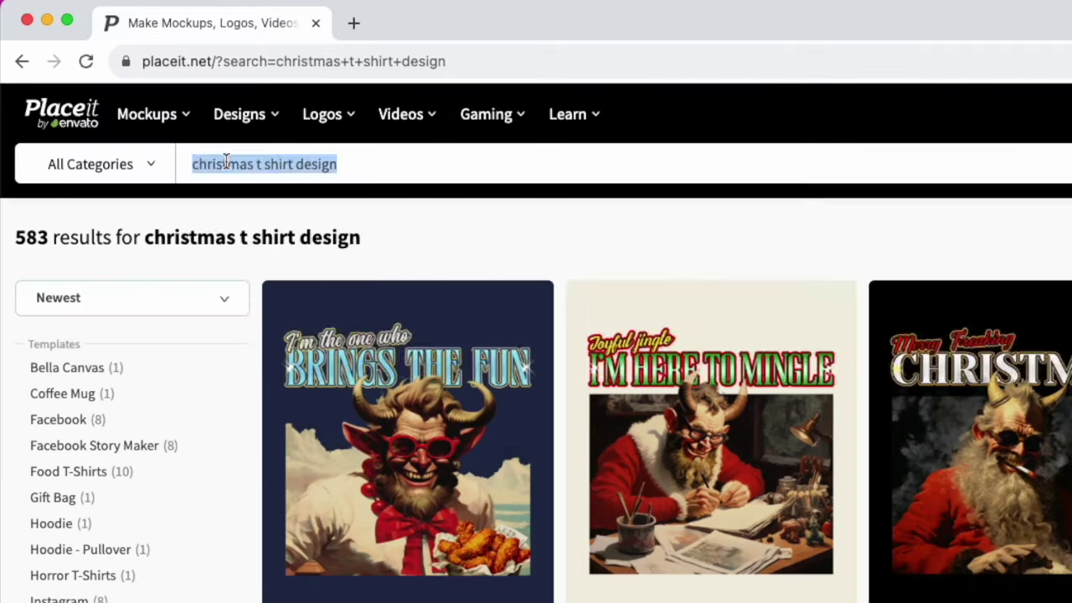
type("ugl")
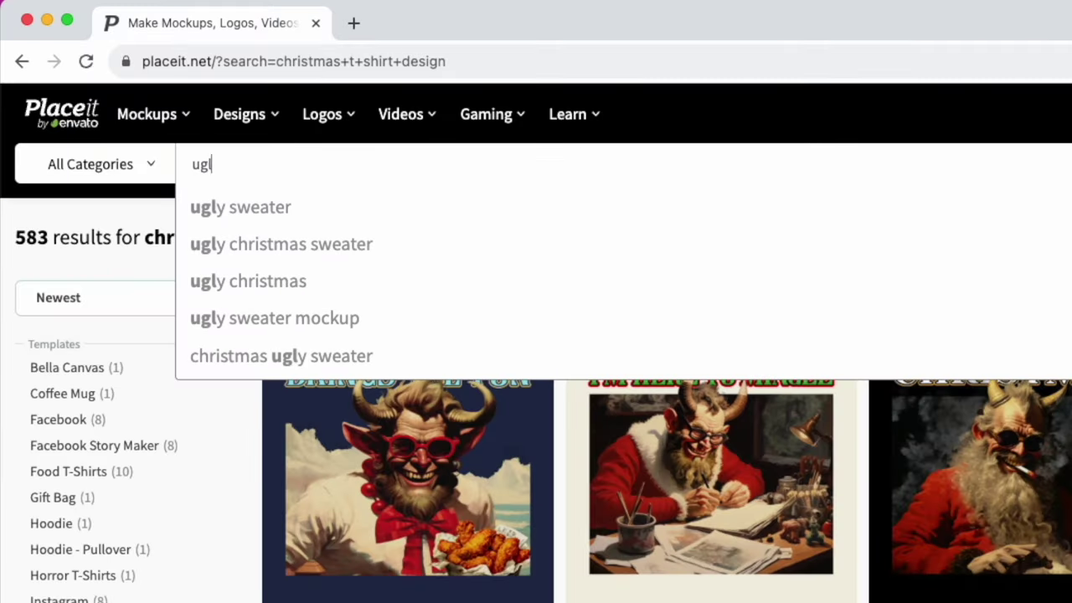
left_click(277, 243)
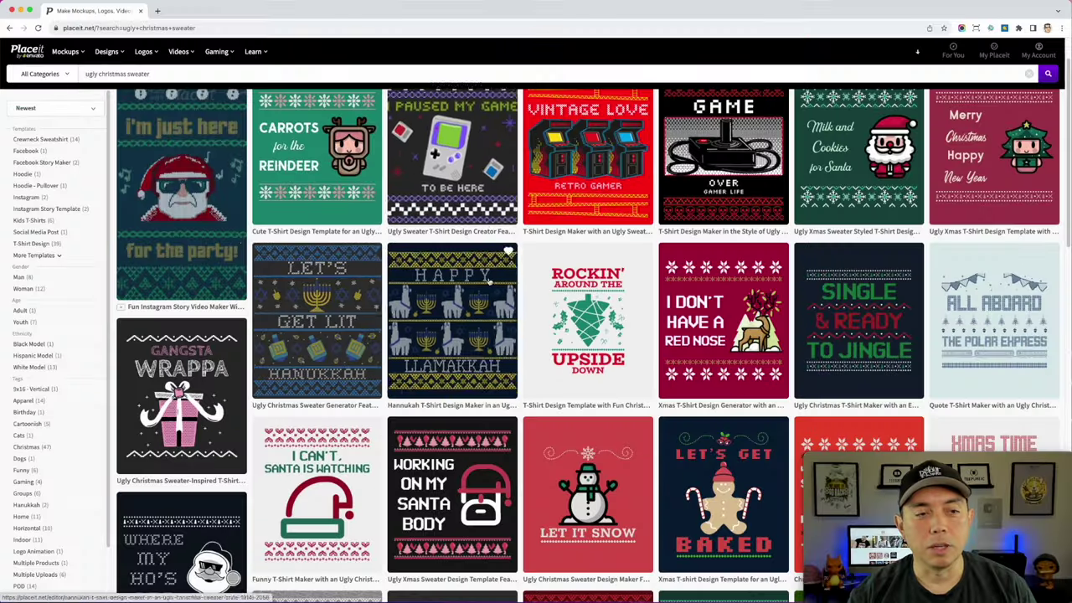
Step: Examine the ugly Christmas sweater results for a design template worth customizing
scroll(357, 219, "down", 3)
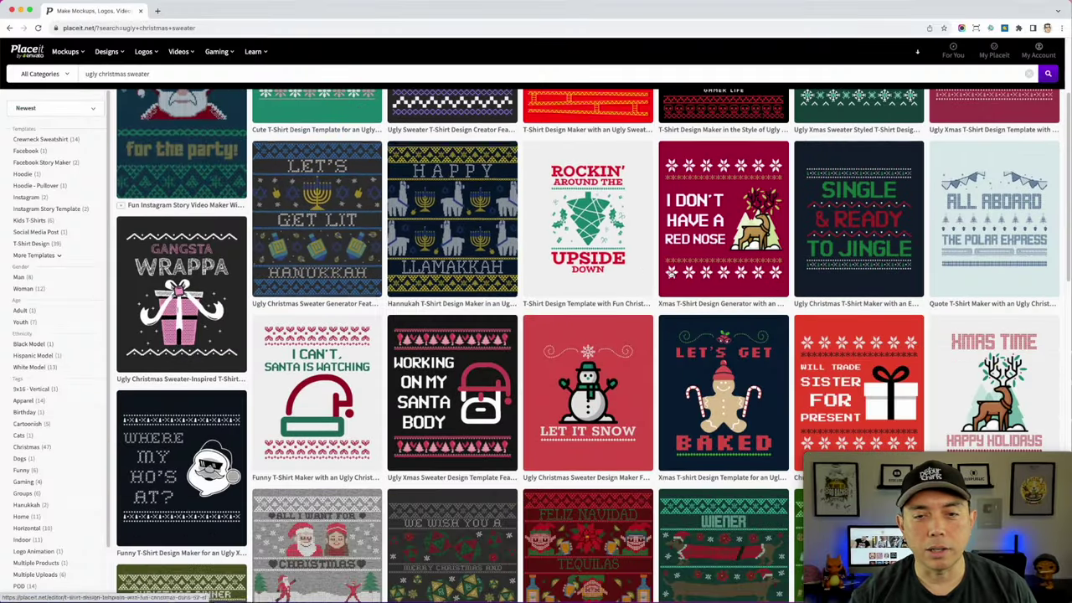
scroll(673, 274, "down", 1)
scroll(721, 276, "down", 3)
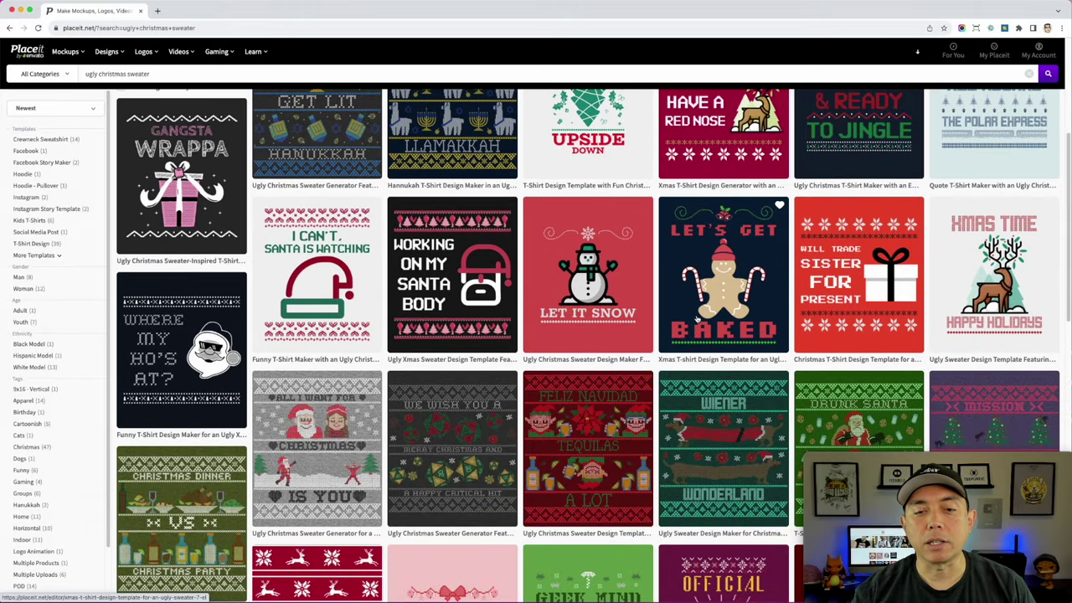
scroll(697, 318, "down", 3)
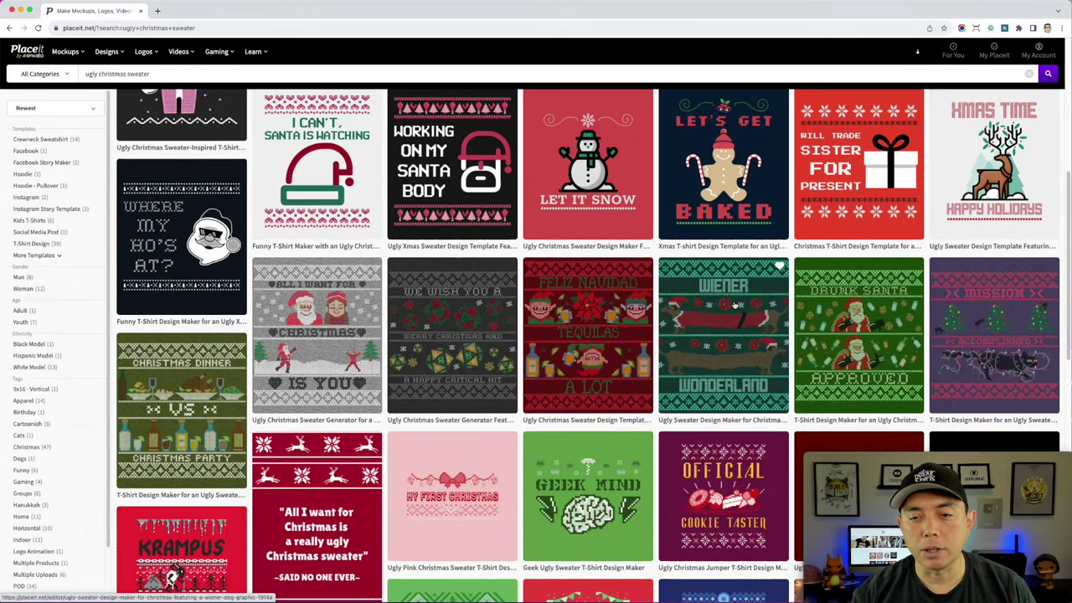
scroll(636, 352, "down", 3)
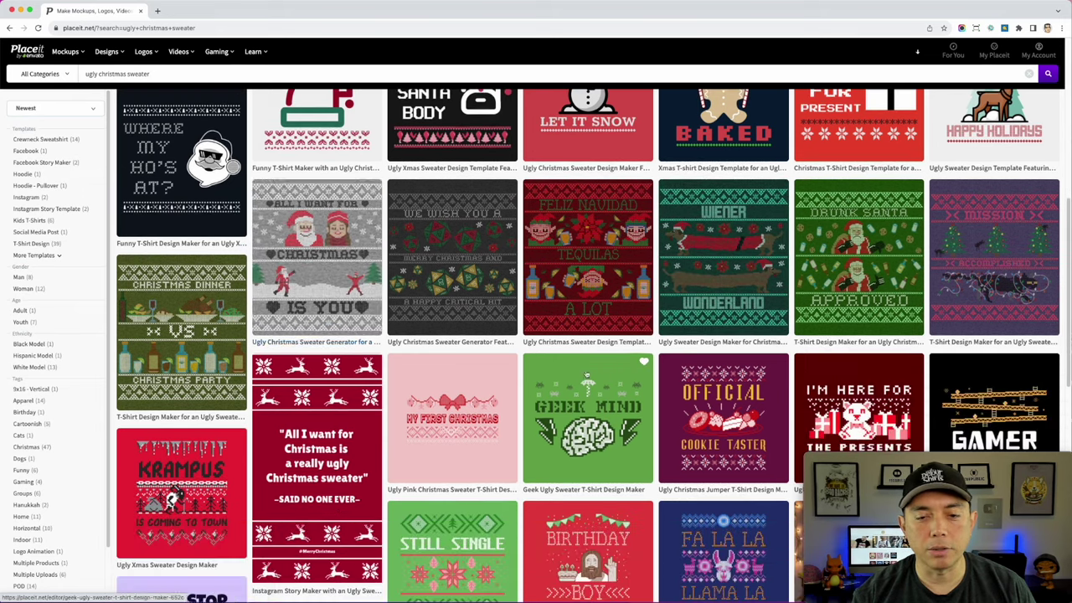
scroll(591, 377, "down", 2)
scroll(591, 377, "down", 1)
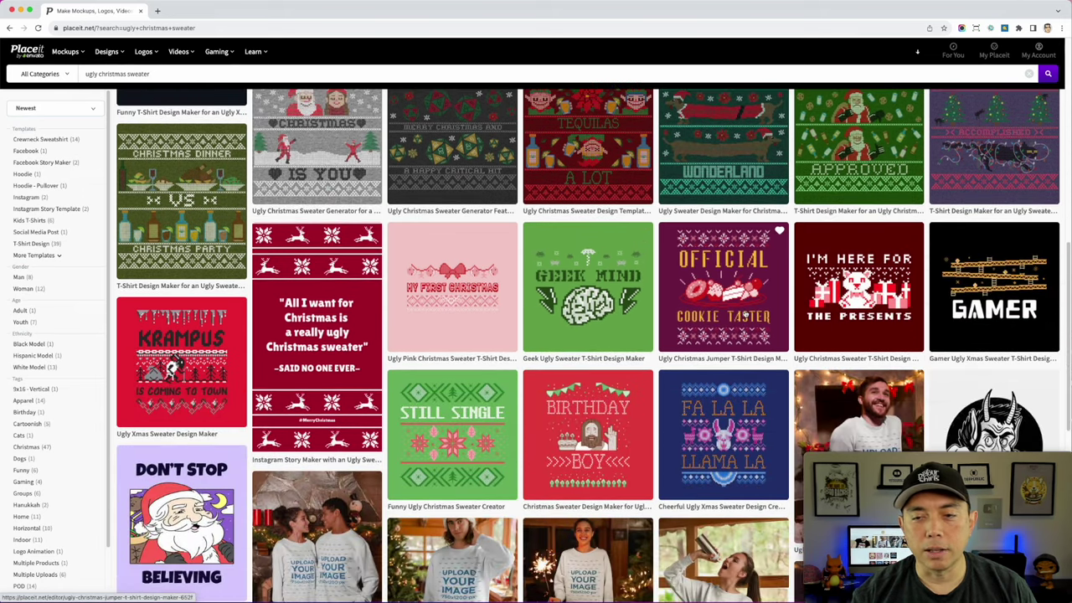
scroll(745, 314, "down", 2)
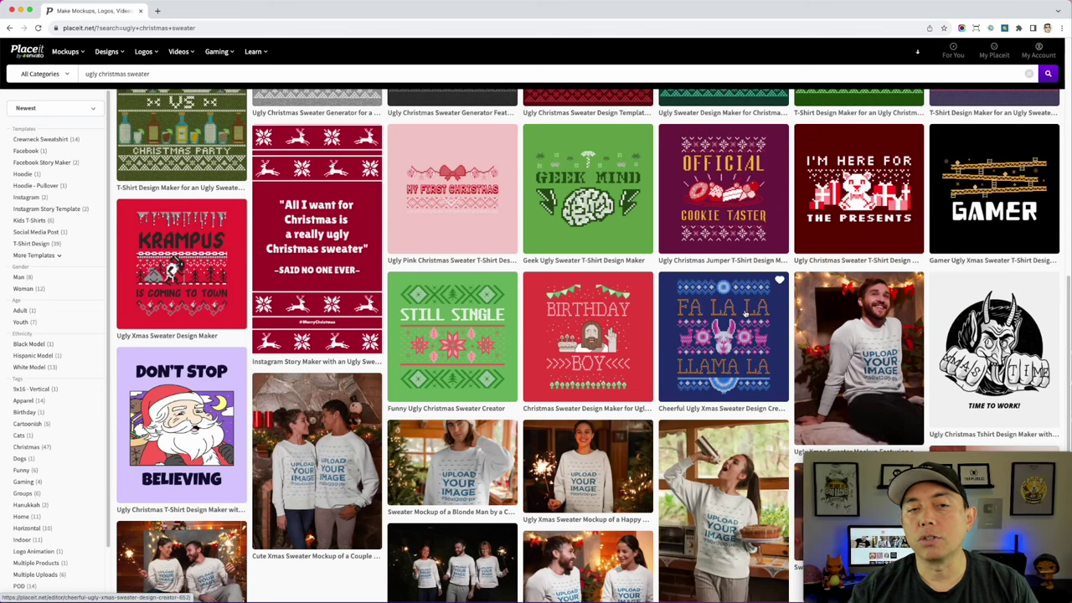
scroll(729, 335, "up", 1)
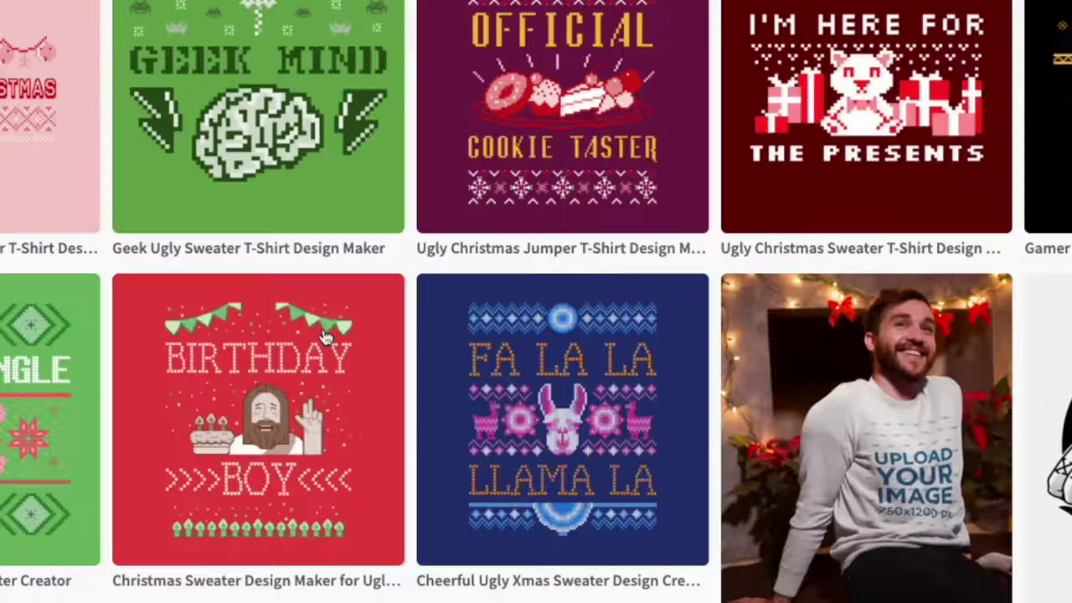
scroll(737, 335, "down", 1)
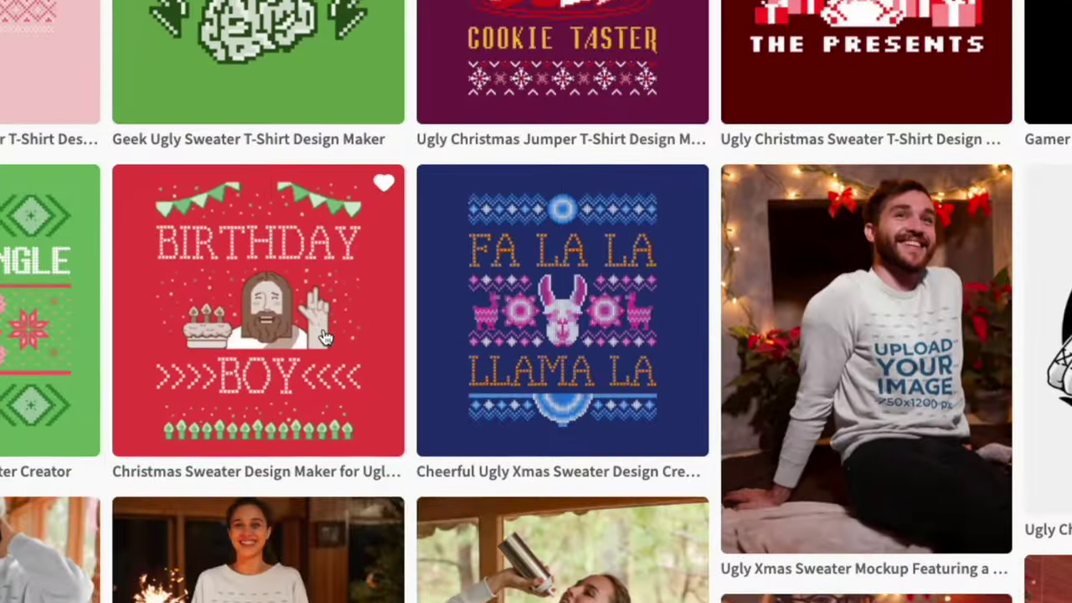
Step: Open the blue "Fa La La Llama La" sweater template in the editor and check its middle llama graphic as a selectable element
left_click(576, 275)
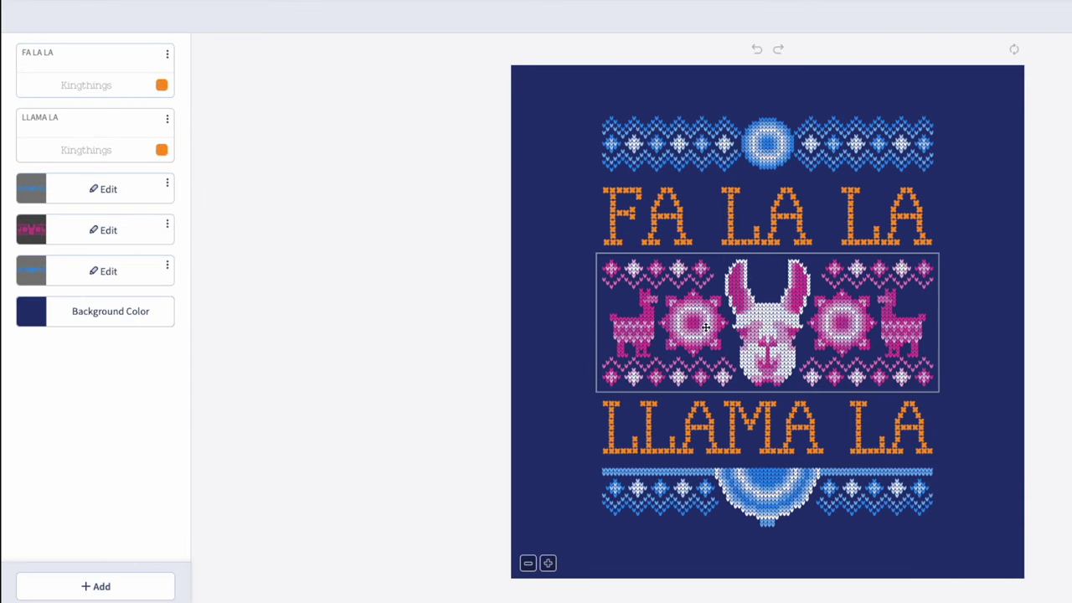
left_click(705, 327)
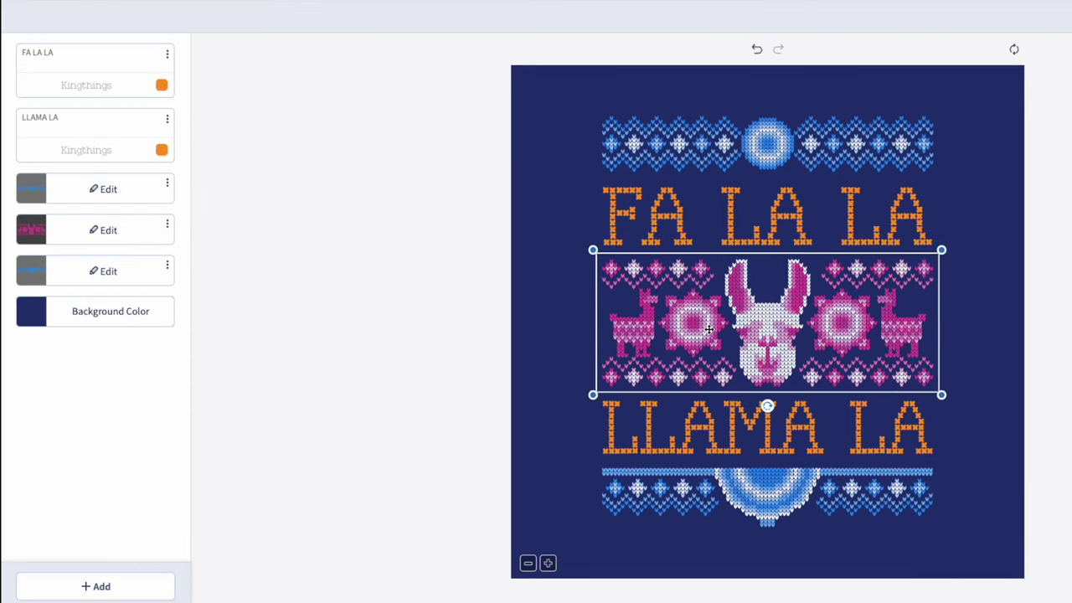
left_click(249, 285)
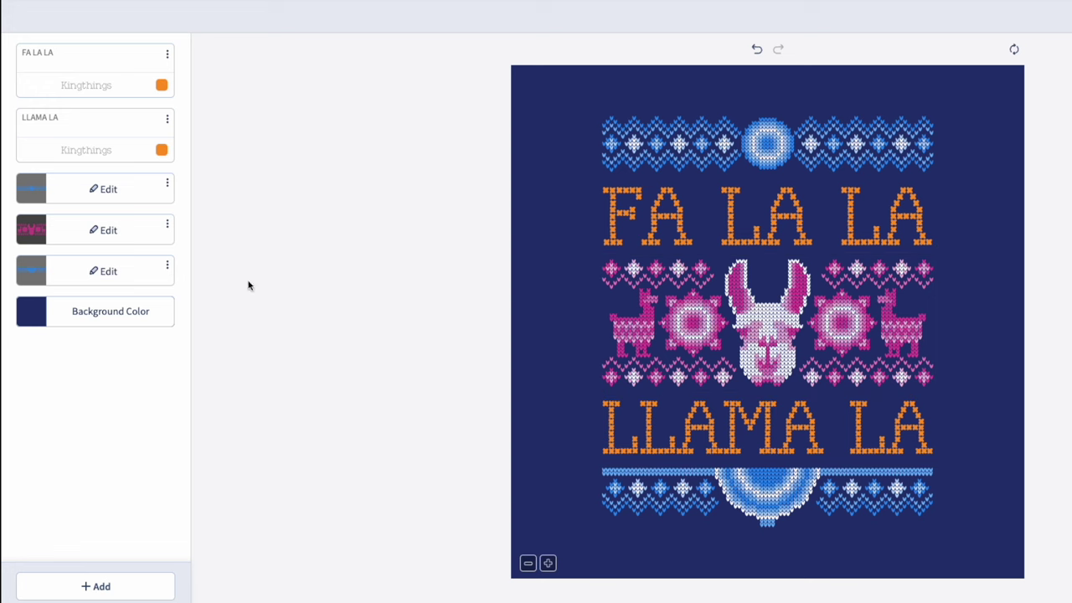
Step: Replace the middle llama graphic with the cross-stitch ugly-sweater graphic of a monster standing in front of a city skyline
left_click(102, 231)
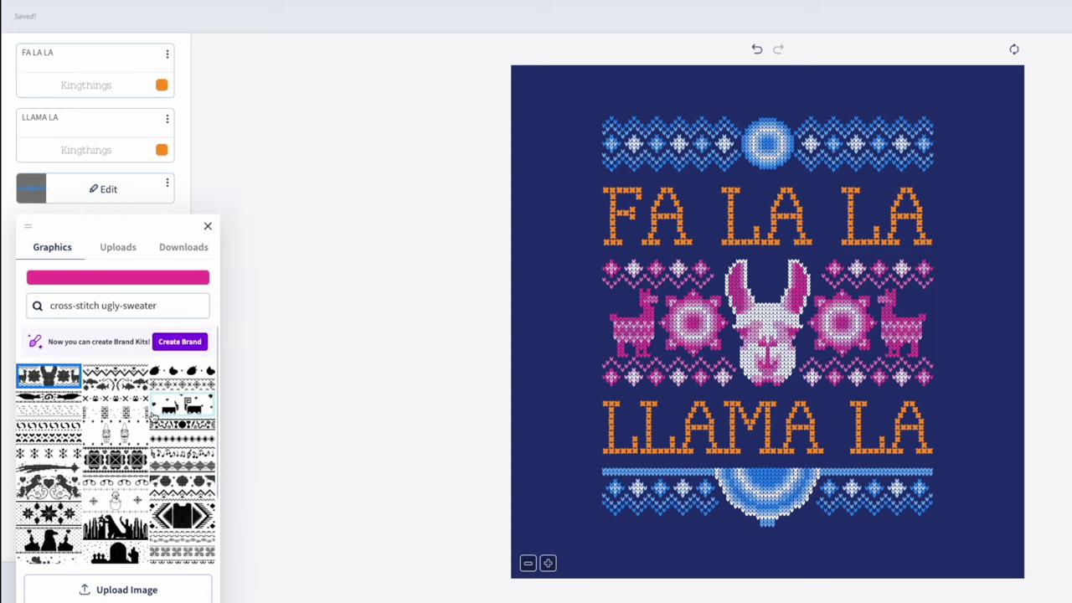
scroll(140, 415, "down", 3)
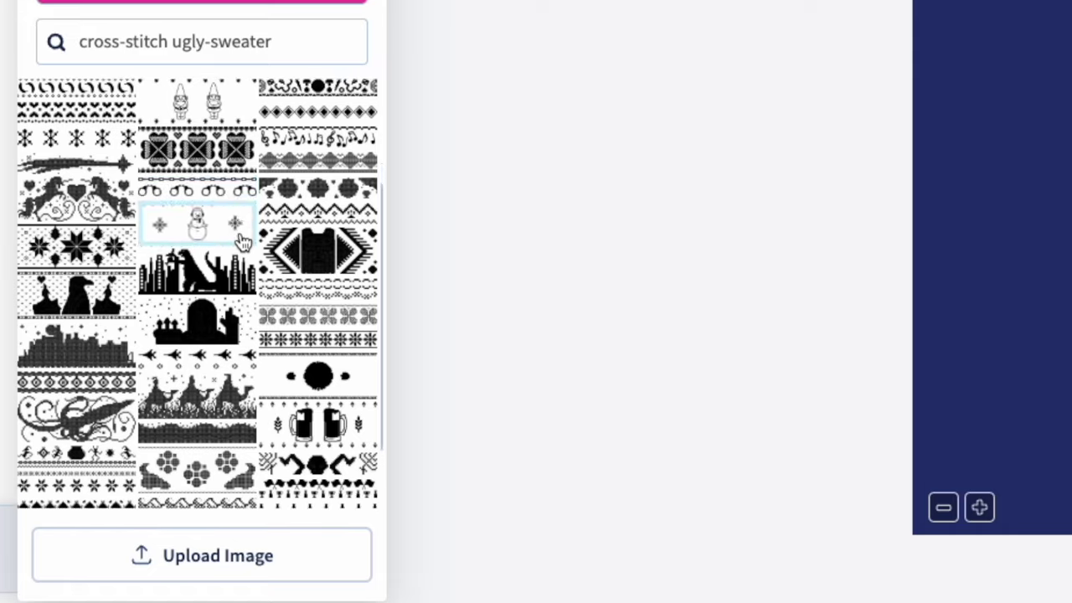
scroll(242, 243, "down", 4)
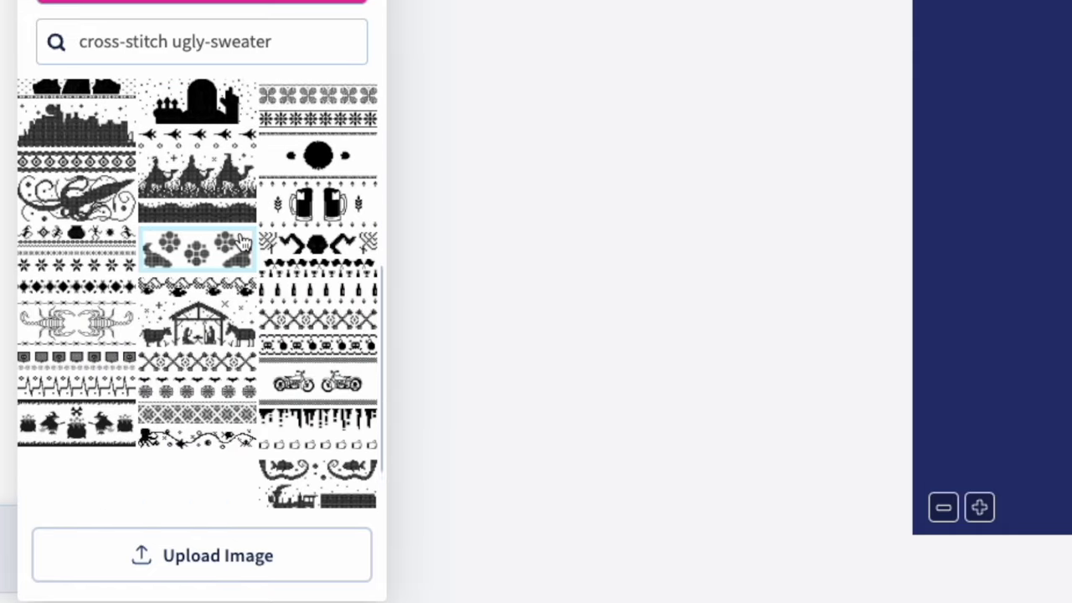
scroll(243, 243, "down", 5)
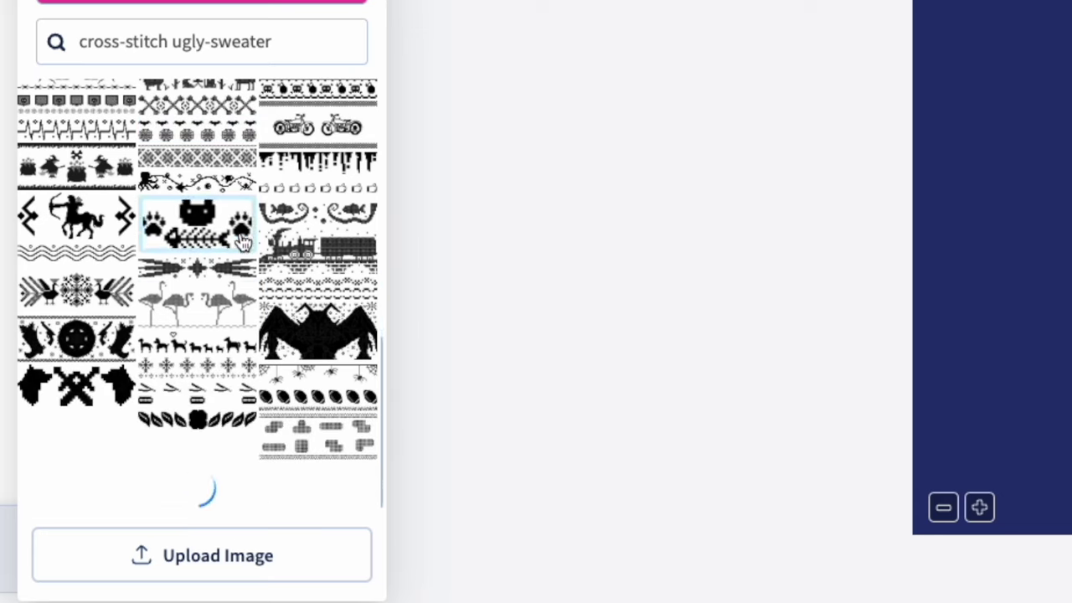
scroll(222, 289, "down", 5)
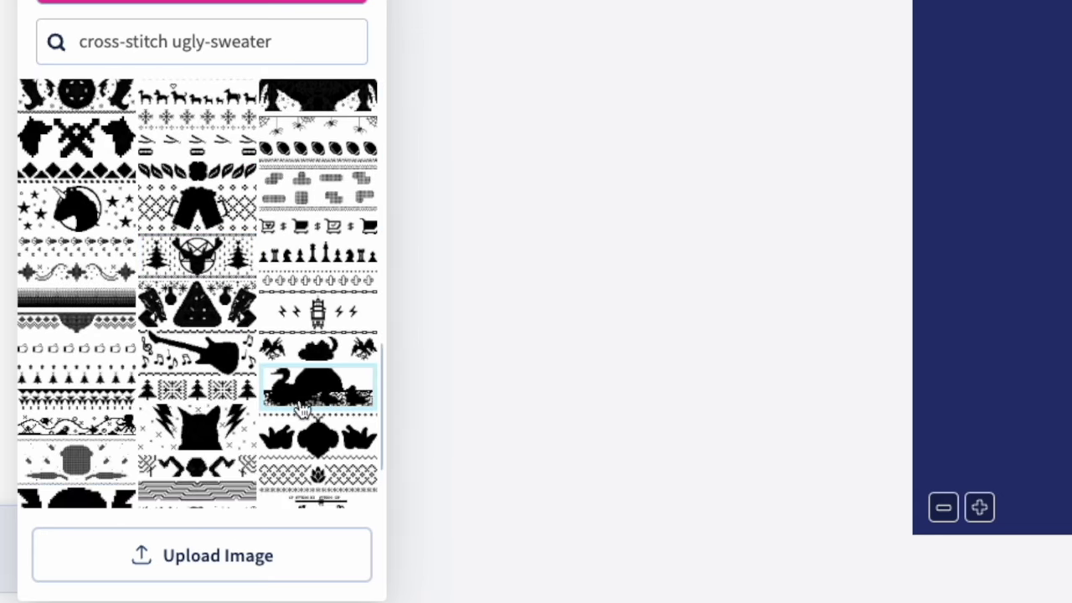
scroll(76, 335, "down", 1)
scroll(75, 335, "down", 6)
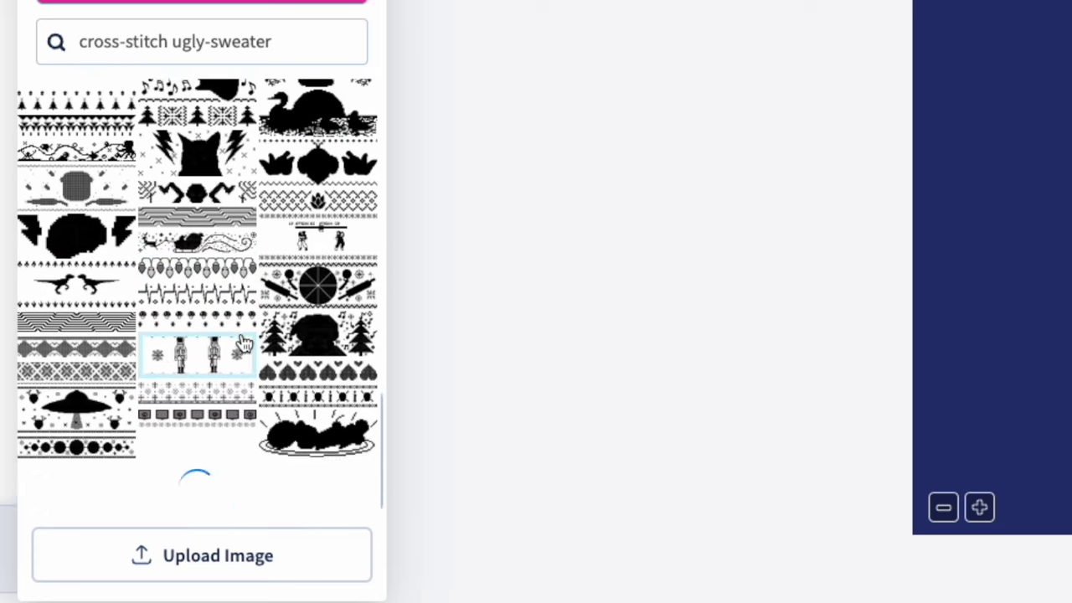
scroll(243, 343, "down", 3)
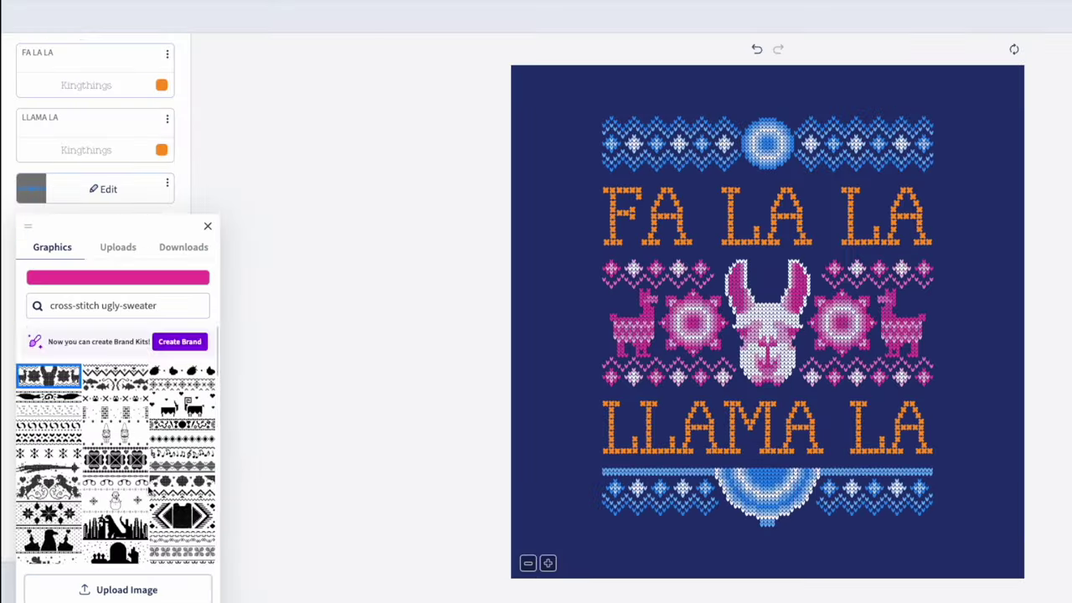
scroll(318, 242, "down", 1)
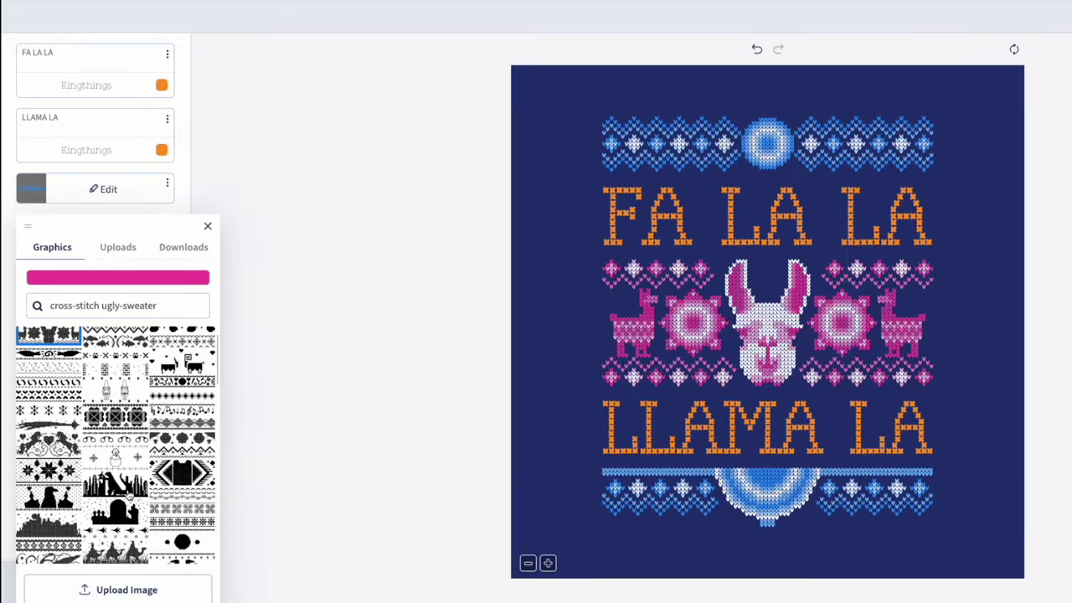
left_click(109, 490)
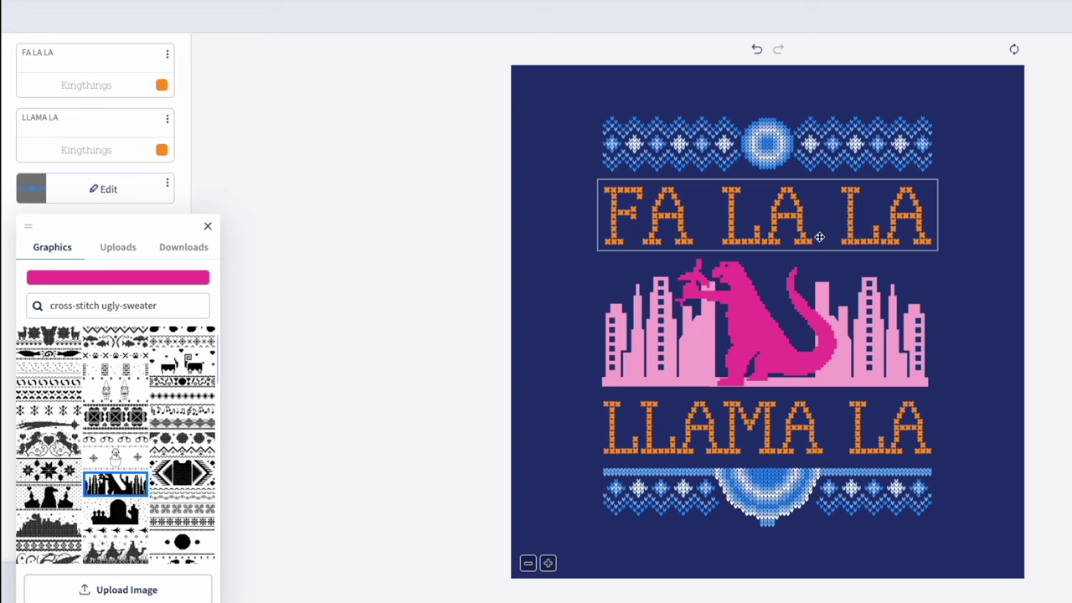
Step: Change the text line "FA LA LA" to "have a"
left_click(794, 219)
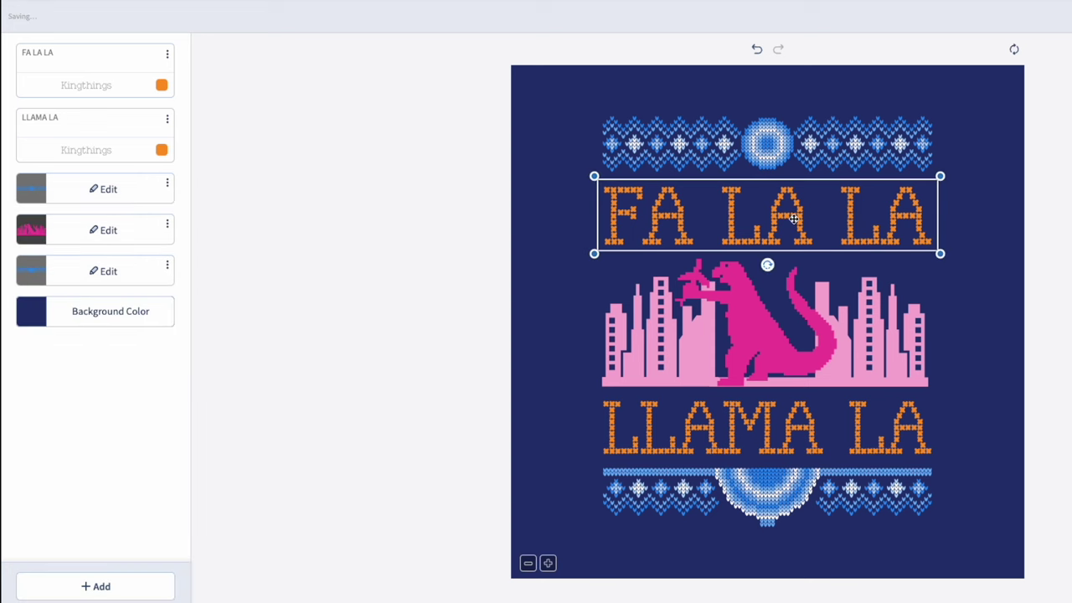
left_click(130, 106)
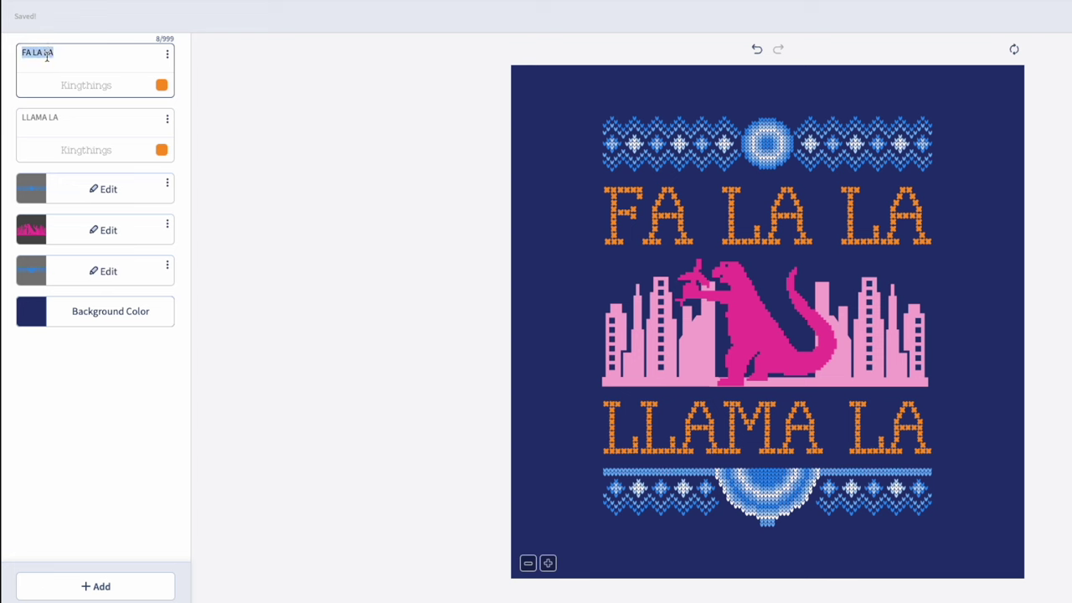
type("hav")
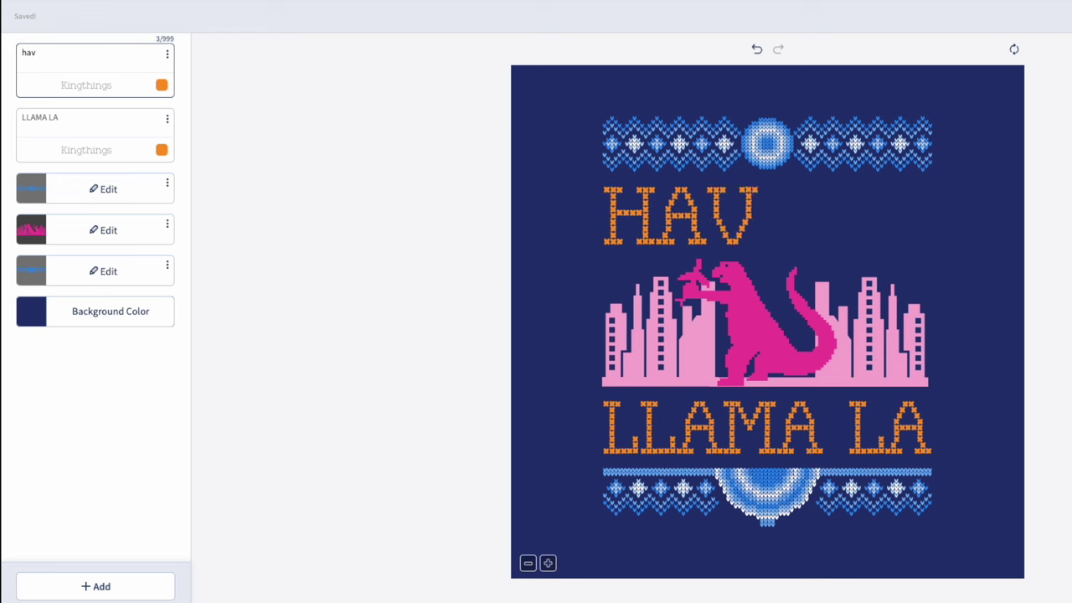
type("e a m")
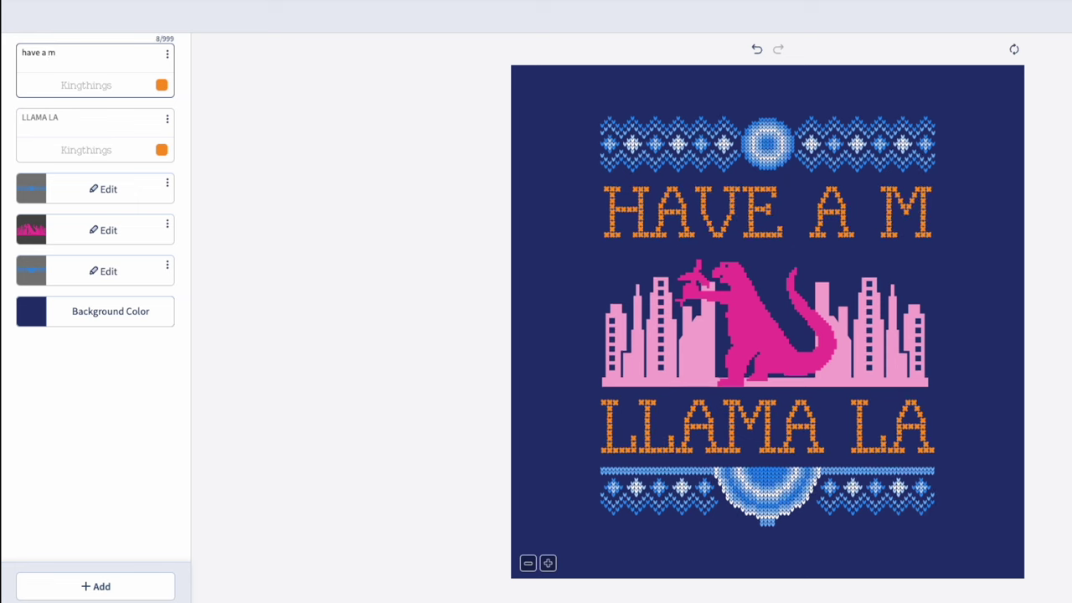
key("BackSpace")
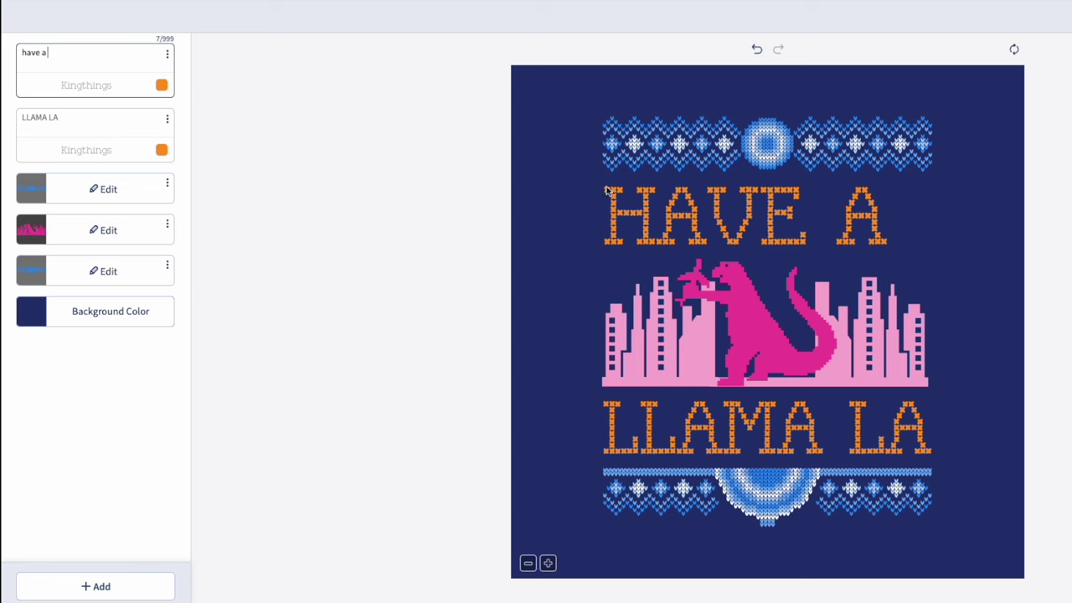
Step: Raise the upper blue border and enlarge the "HAVE A" line, centering it between the border and the monster graphic
left_click(753, 211)
left_click_drag(748, 209, 767, 207)
left_click_drag(915, 175, 932, 166)
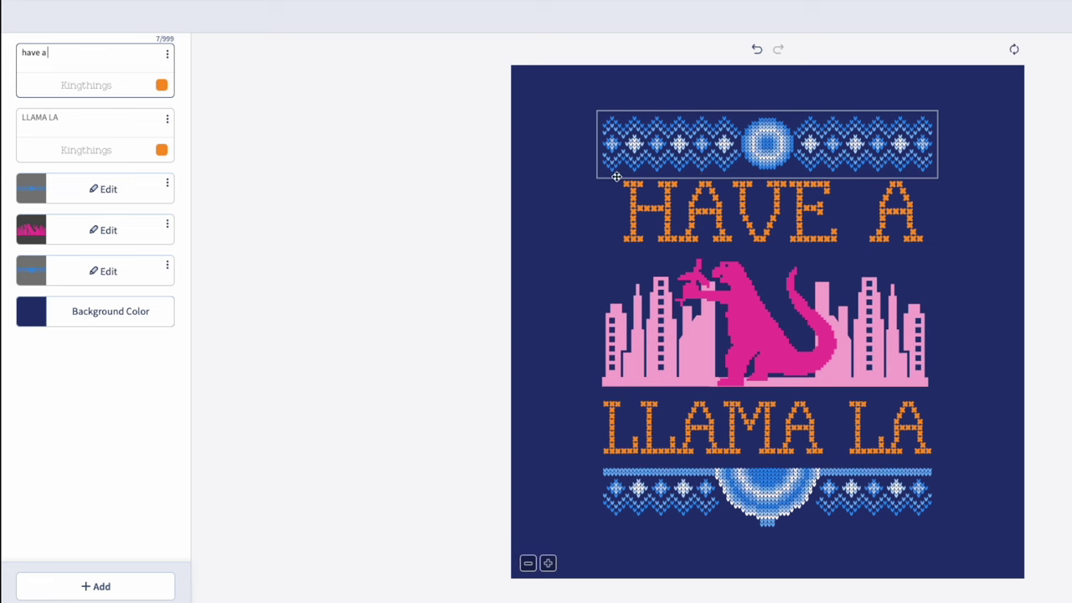
left_click_drag(641, 146, 645, 114)
left_click(653, 192)
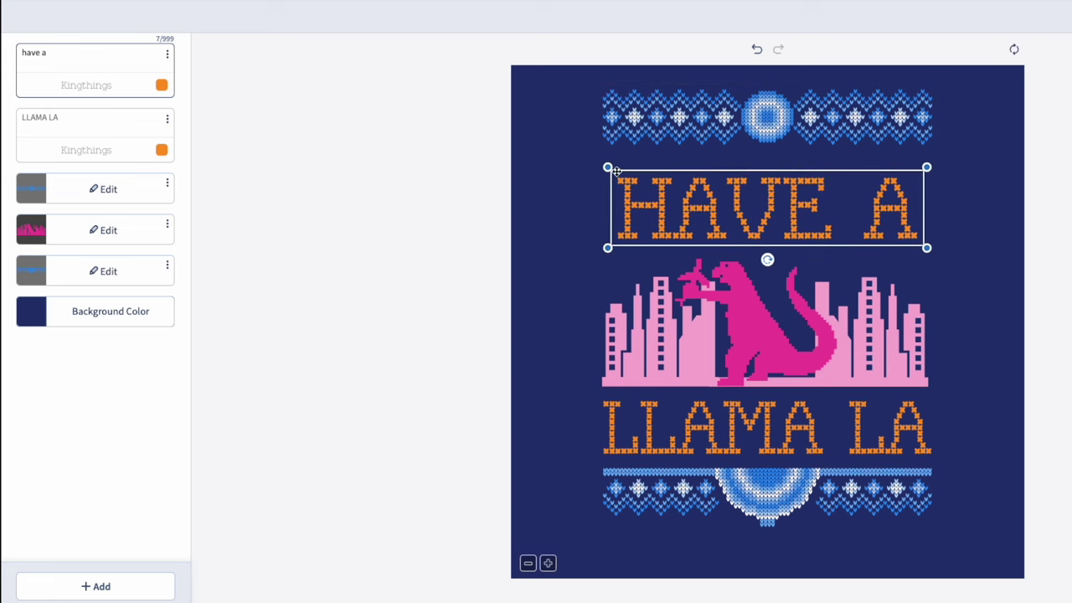
left_click_drag(608, 168, 568, 159)
left_click_drag(655, 186, 683, 182)
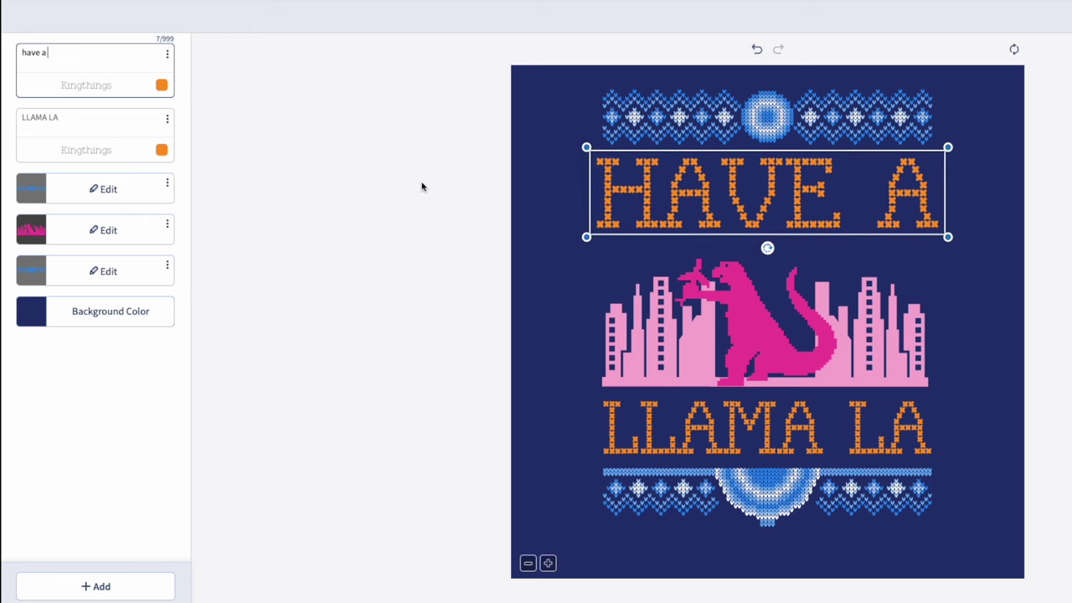
Step: Change the text line "LLAMA LA" to "christmas"
left_click(585, 217)
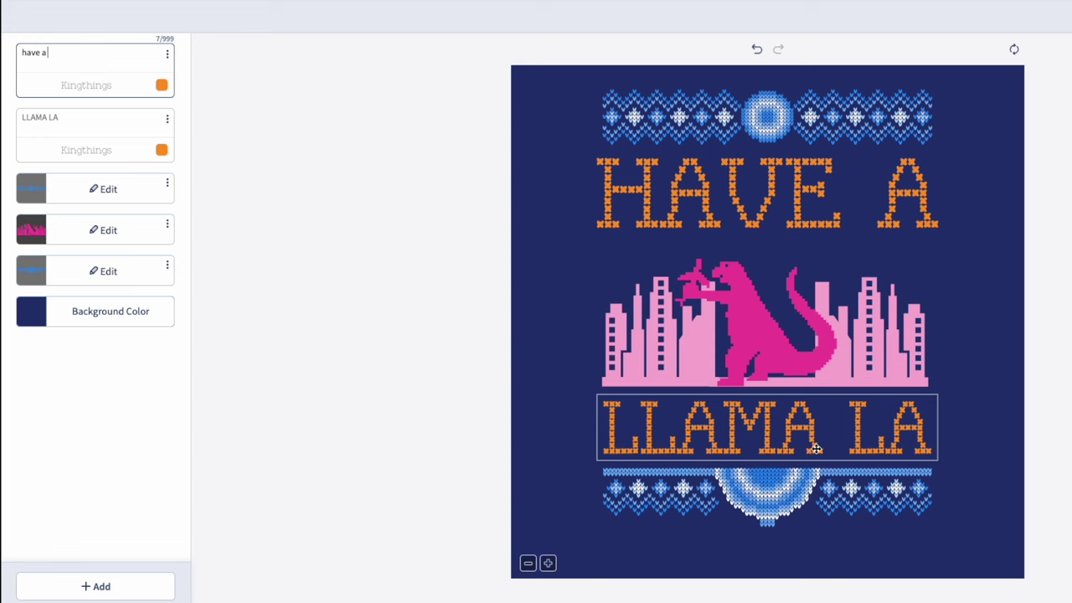
triple_click(42, 116)
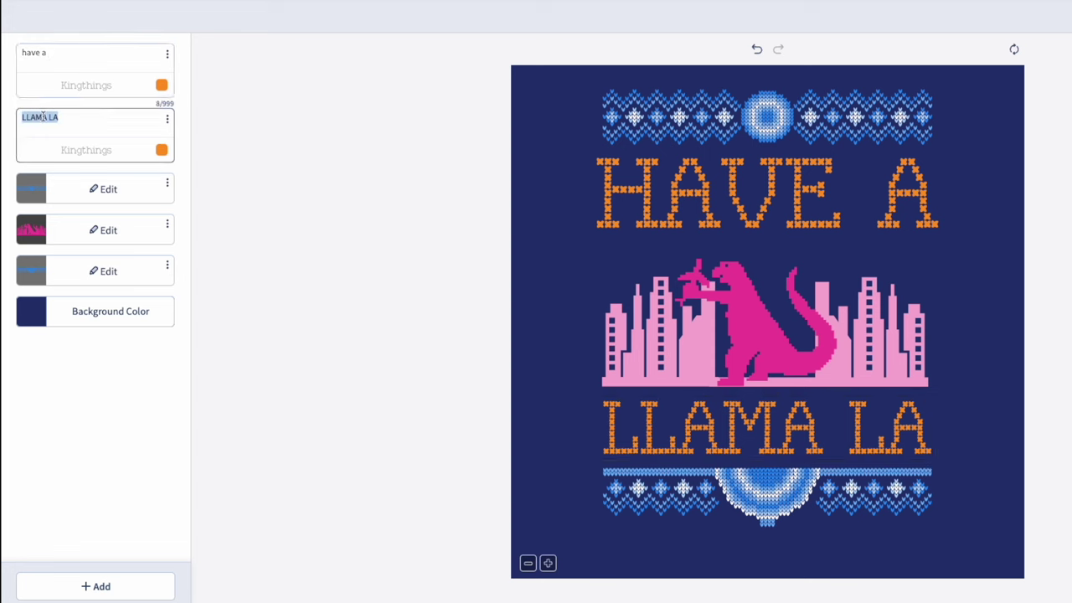
type("christmas")
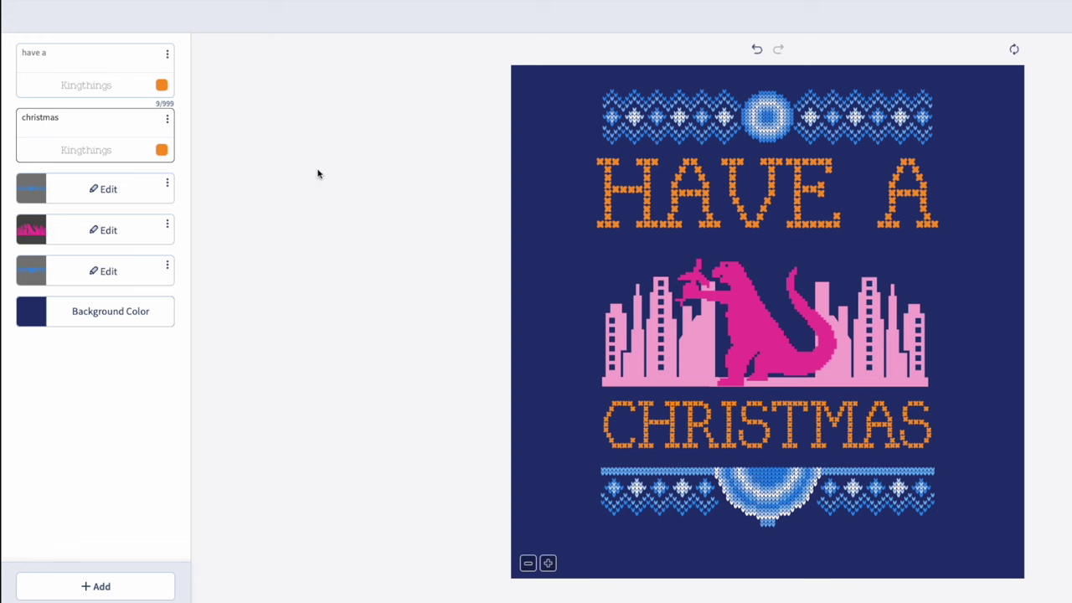
Step: Duplicate the "have a" text and change the copy to "KAIJU"
left_click(168, 53)
left_click(216, 61)
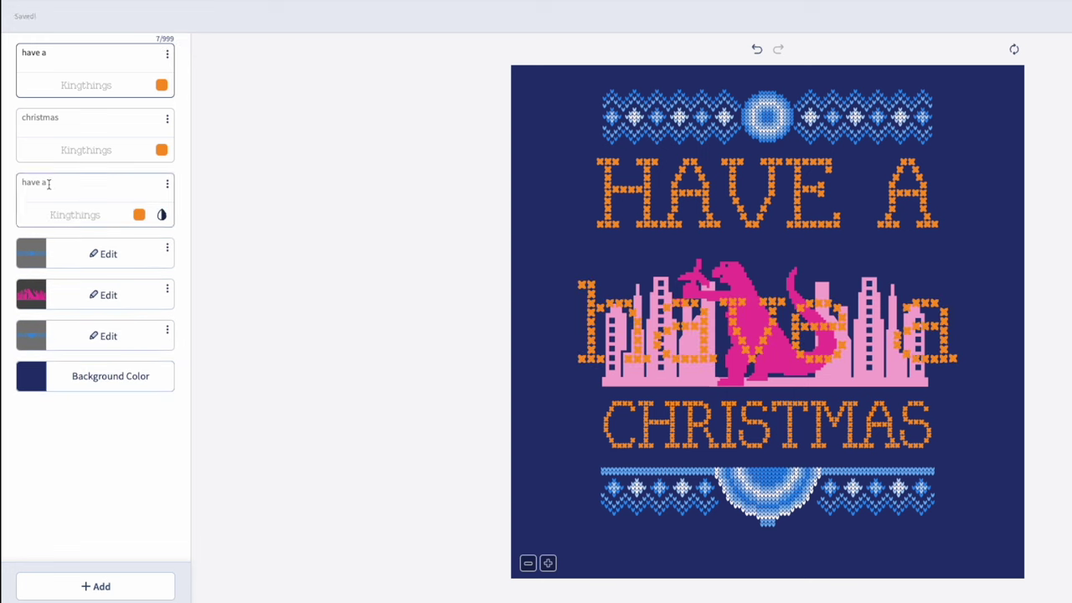
left_click(662, 330)
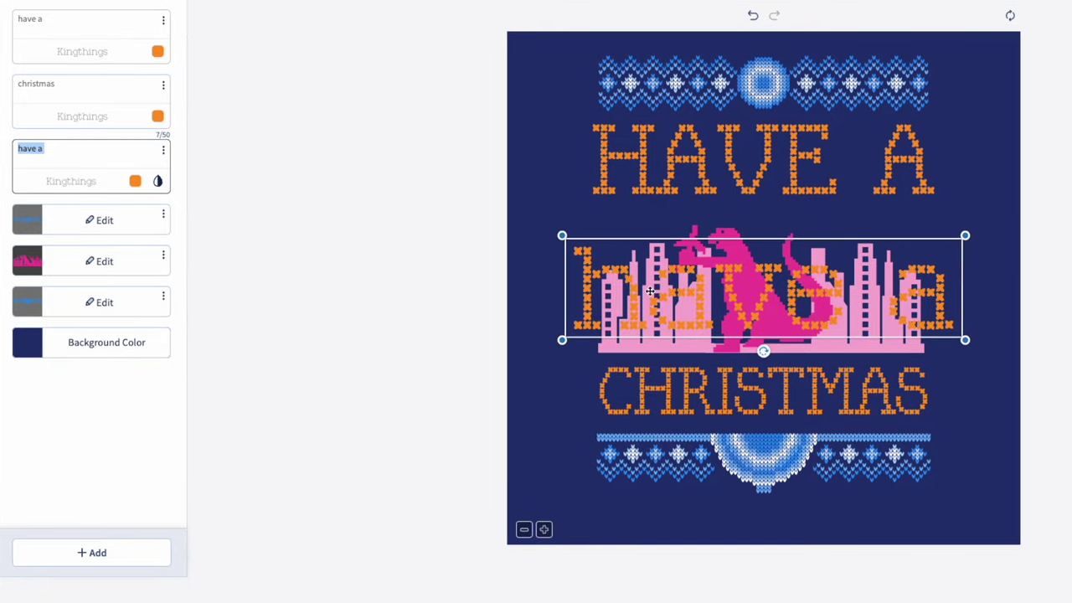
left_click(35, 148)
triple_click(35, 148)
type("ka")
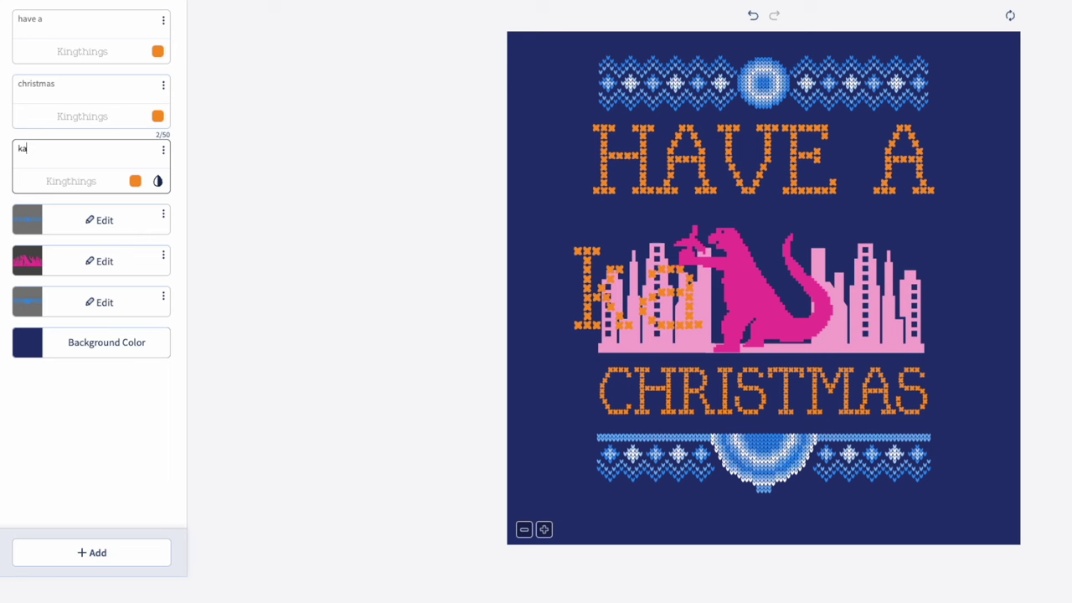
key("BackSpace")
key("BackSpace")
type("K")
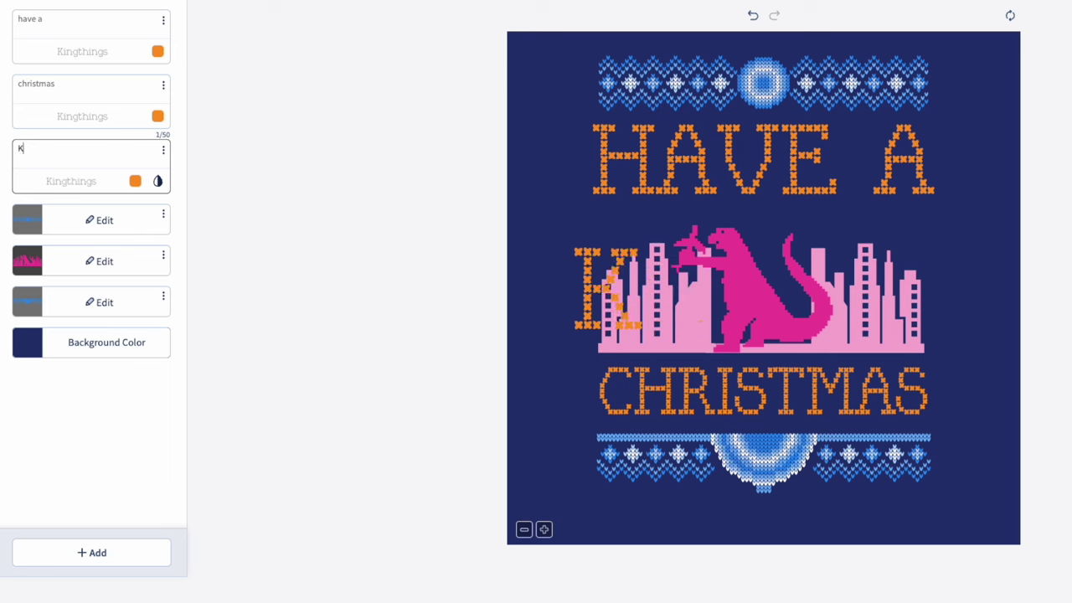
type("AIJU")
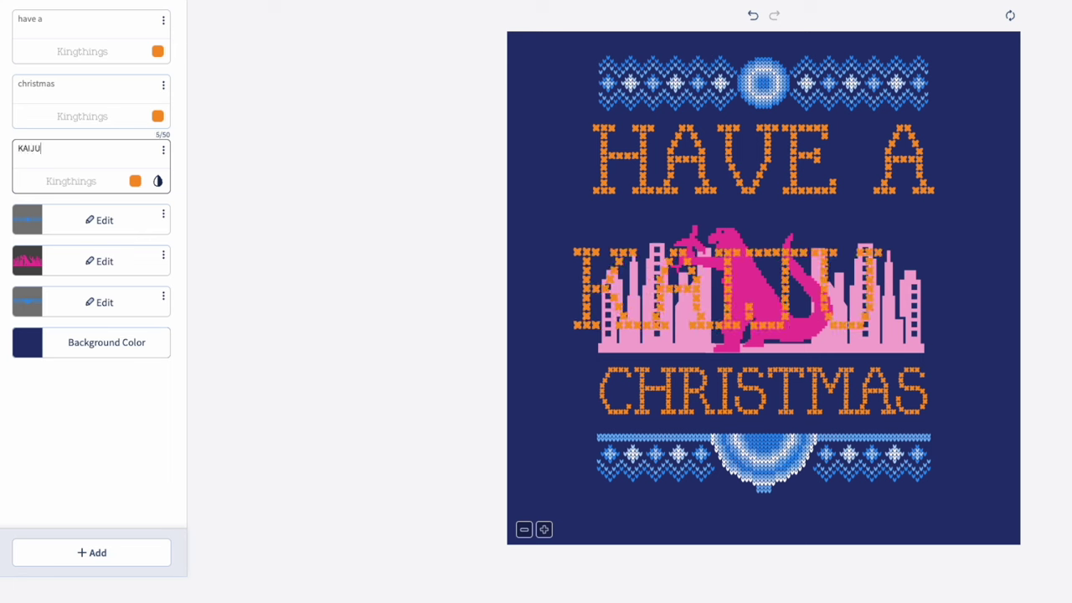
Step: Place "KAIJU" below "HAVE A", shifting the monster graphic, "CHRISTMAS" and lower border down and the upper border slightly up
left_click_drag(610, 259, 649, 215)
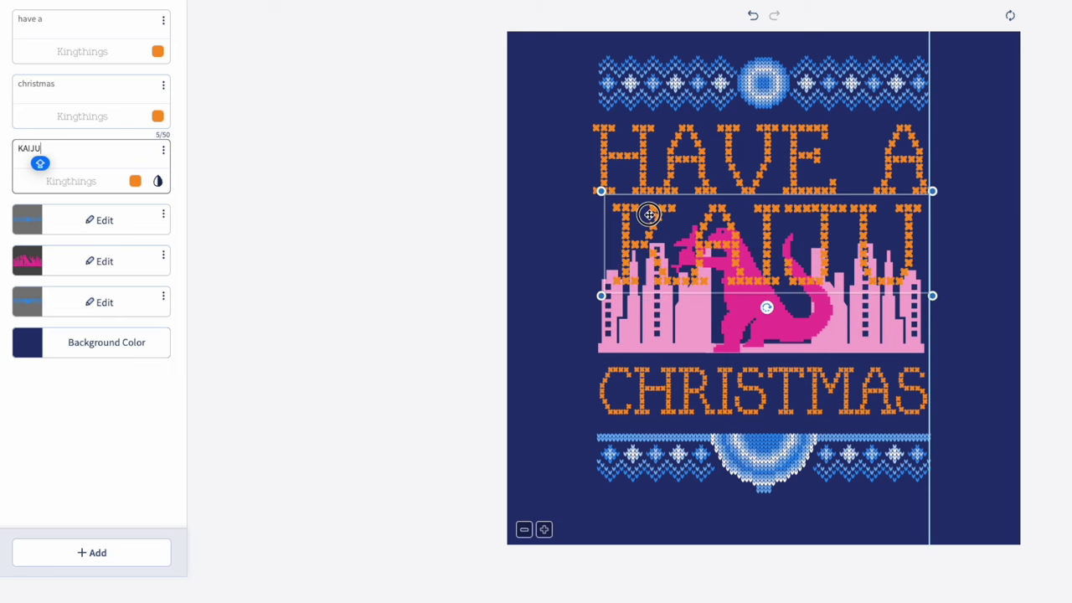
left_click_drag(745, 467, 746, 510)
left_click_drag(739, 404, 741, 460)
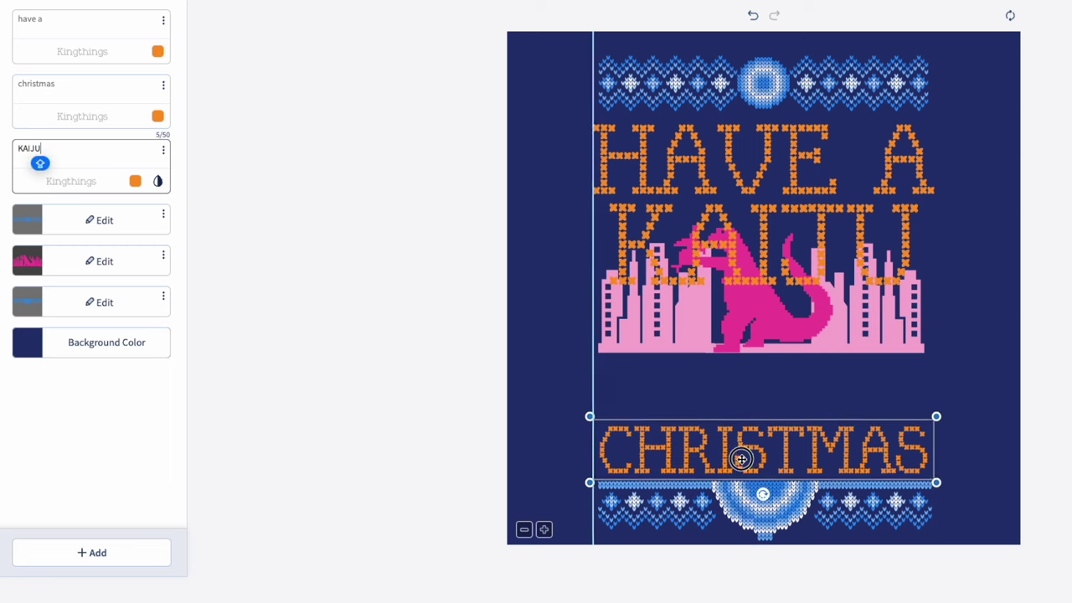
left_click_drag(725, 340, 727, 398)
left_click_drag(744, 69, 743, 58)
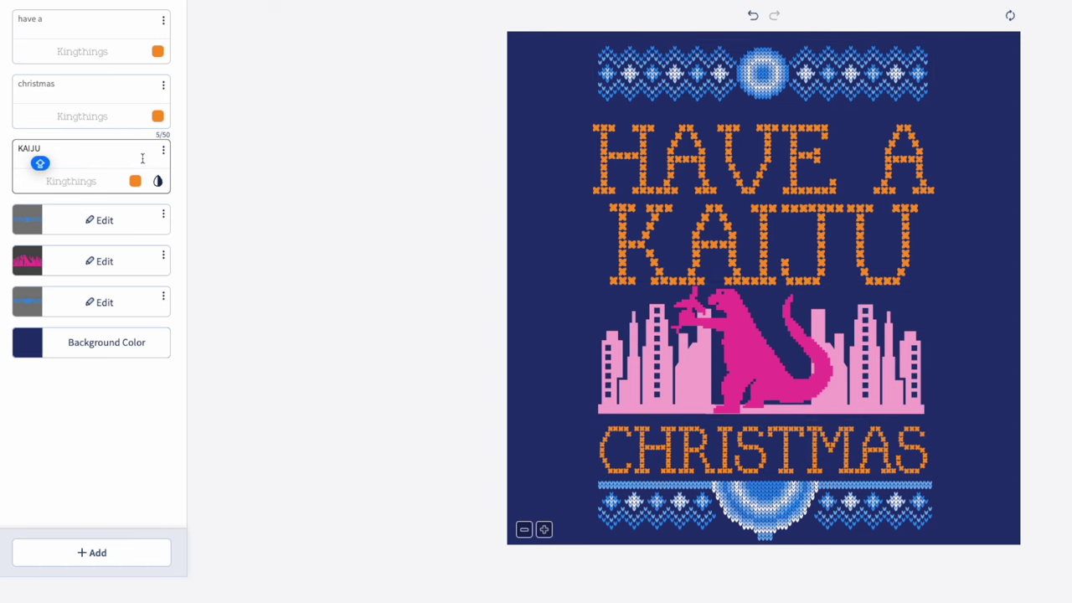
Step: Replace the upper border with the zigzag sweater pattern, then enlarge it slightly and center it above the text
left_click(97, 220)
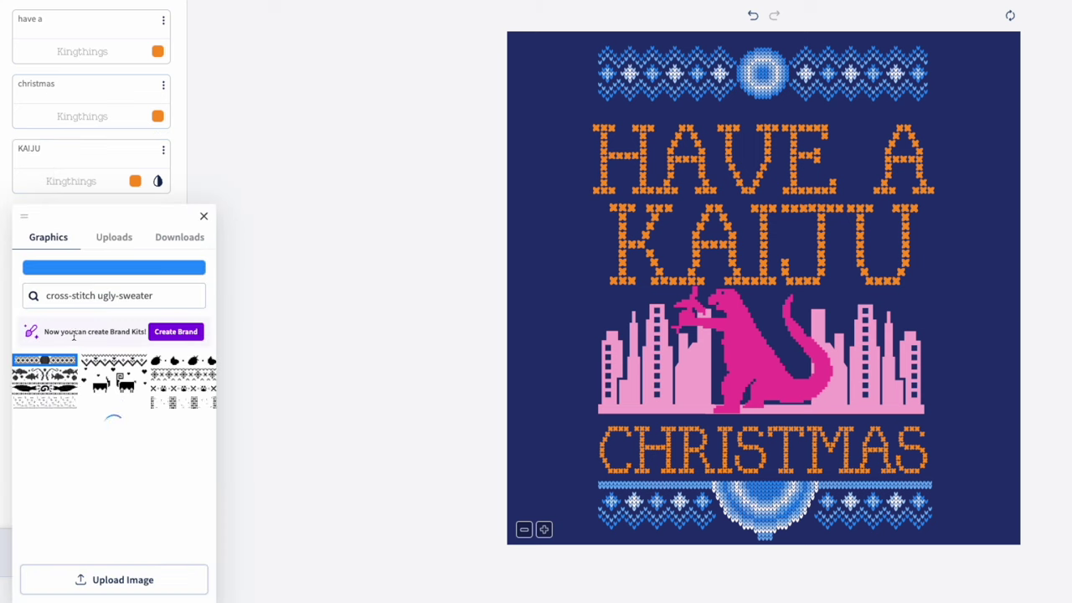
left_click(113, 361)
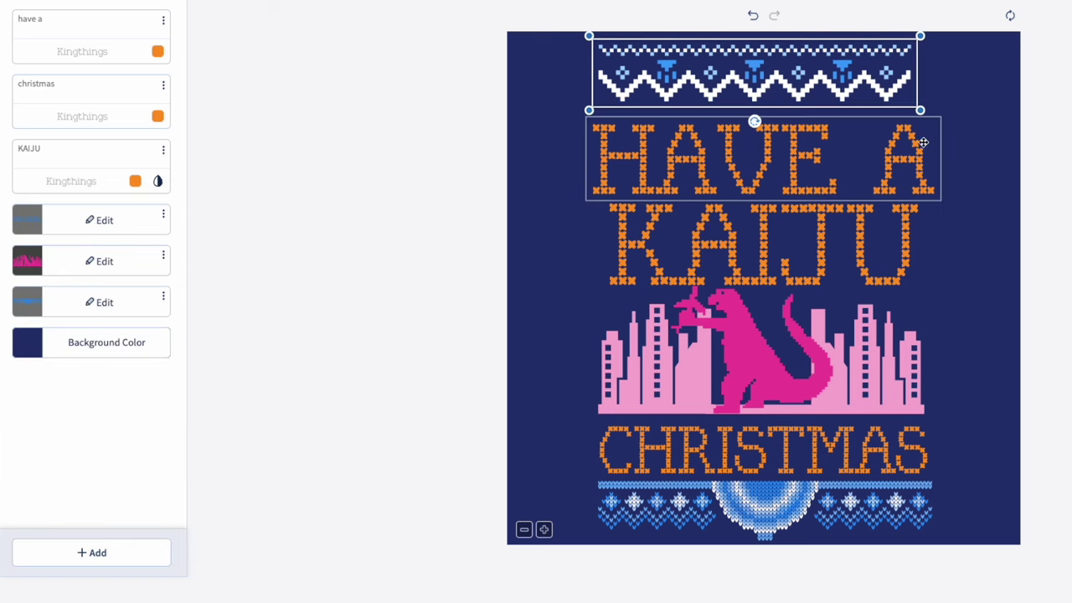
left_click_drag(920, 111, 936, 112)
left_click_drag(841, 88, 832, 85)
Step: Move the "HAVE A" and "KAIJU" lines up closer to the zigzag border
left_click_drag(814, 151, 808, 138)
left_click_drag(792, 232, 810, 225)
left_click(721, 145)
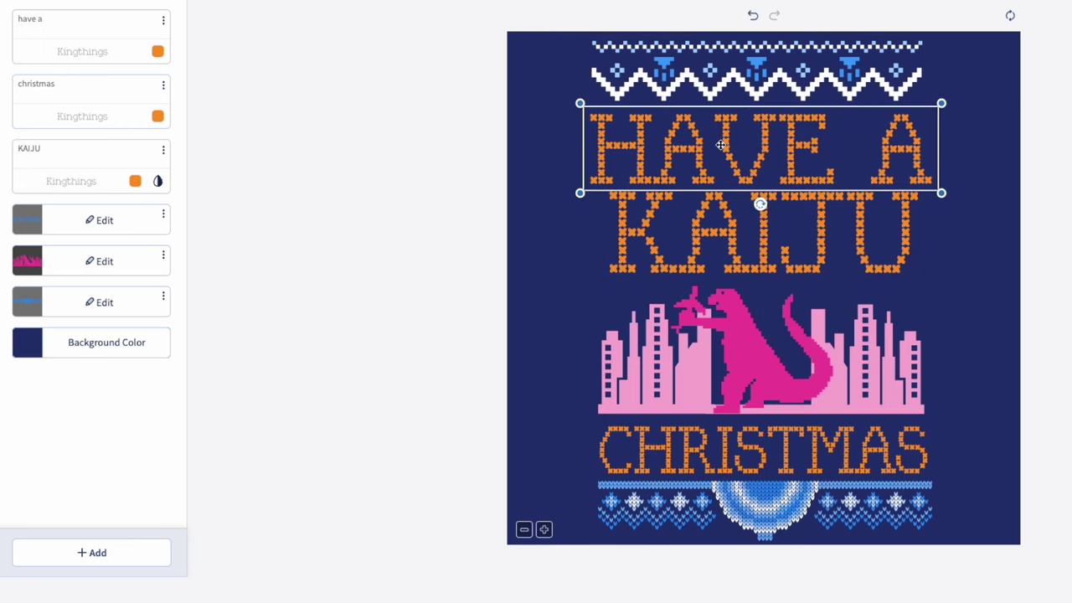
Step: Recolor the monster and city graphic from pink to a deep bright green
left_click(782, 360)
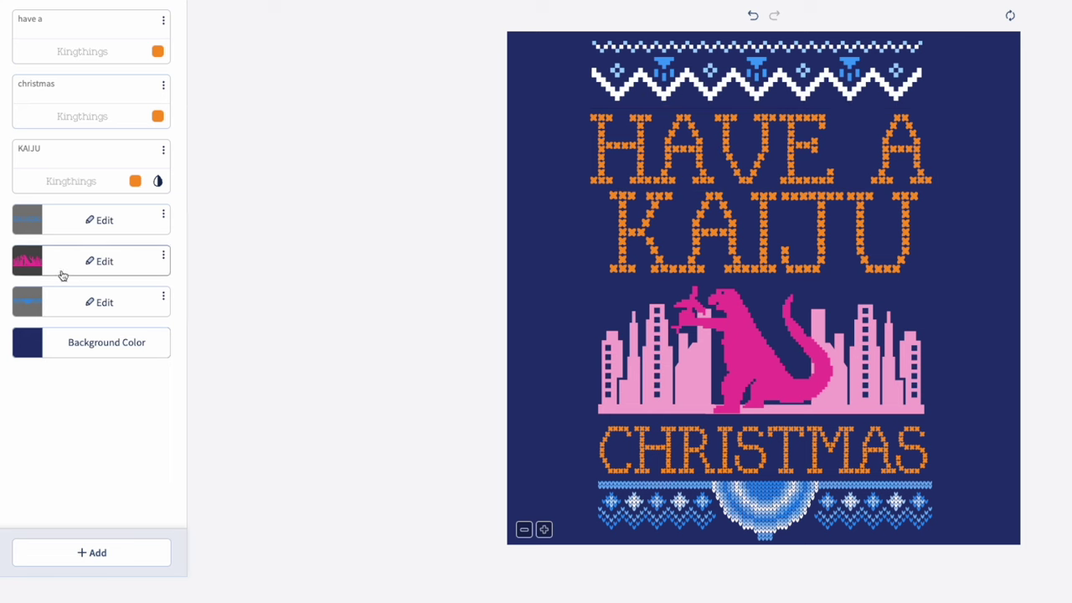
left_click(92, 261)
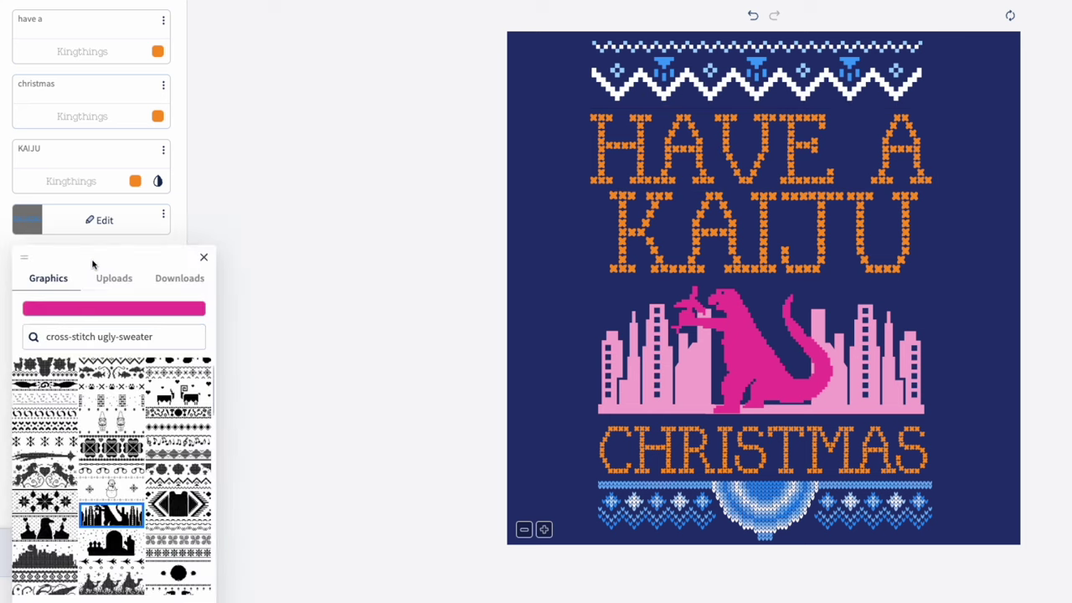
left_click(89, 311)
left_click(112, 555)
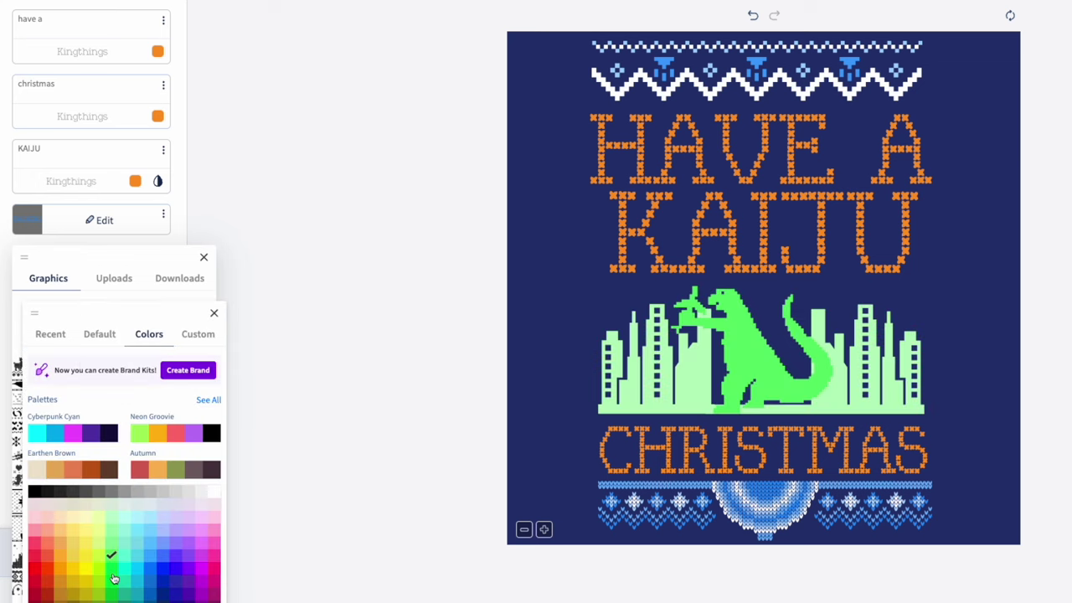
left_click(114, 581)
left_click(112, 594)
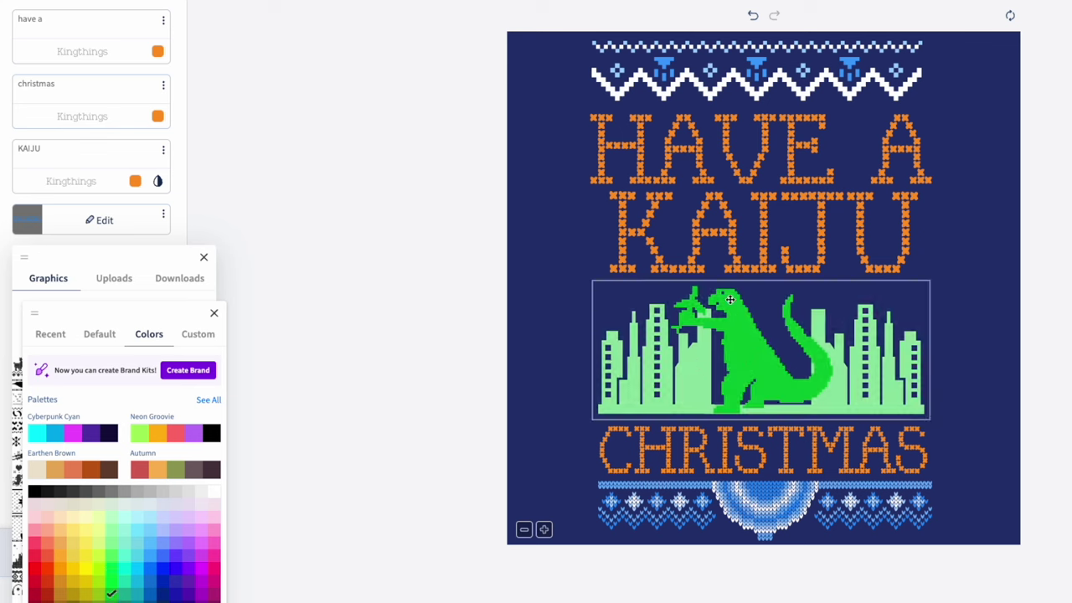
Step: Recolor the "HAVE A" and "CHRISTMAS" text lines from orange to white
left_click(800, 136)
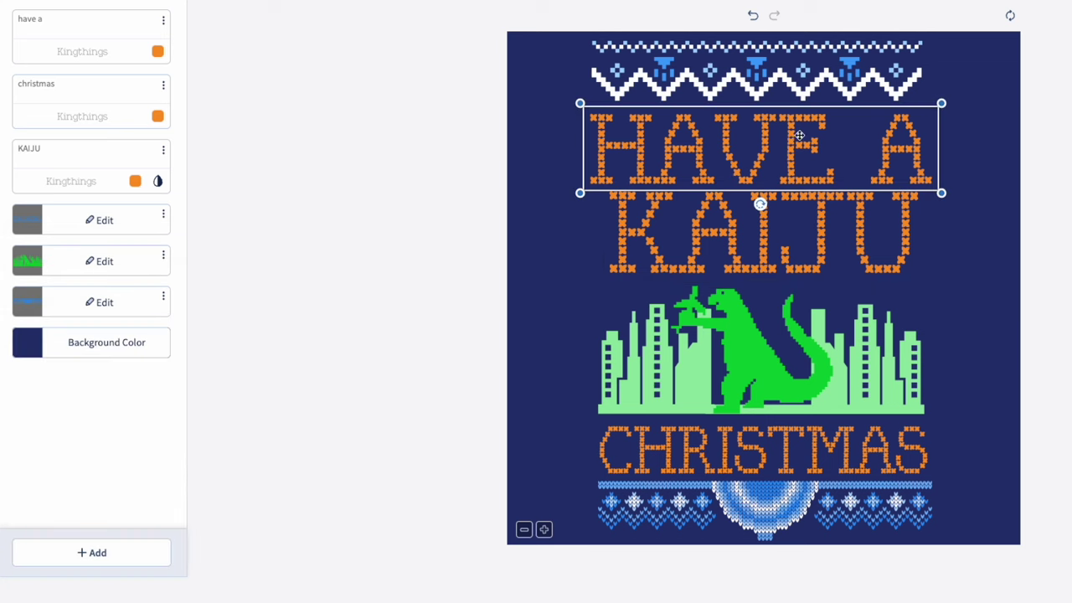
left_click(398, 136)
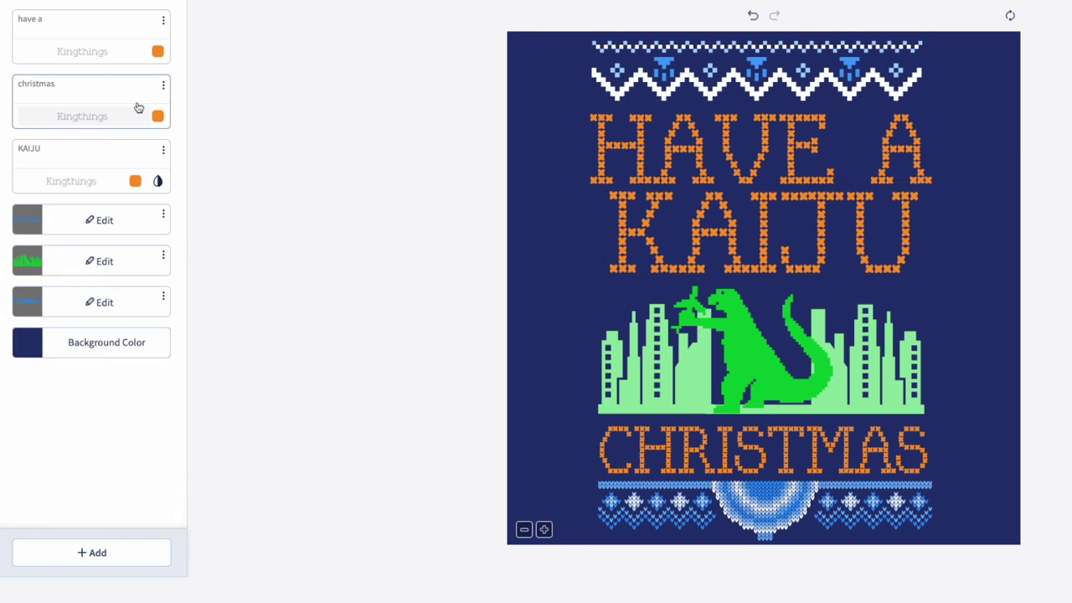
left_click(158, 52)
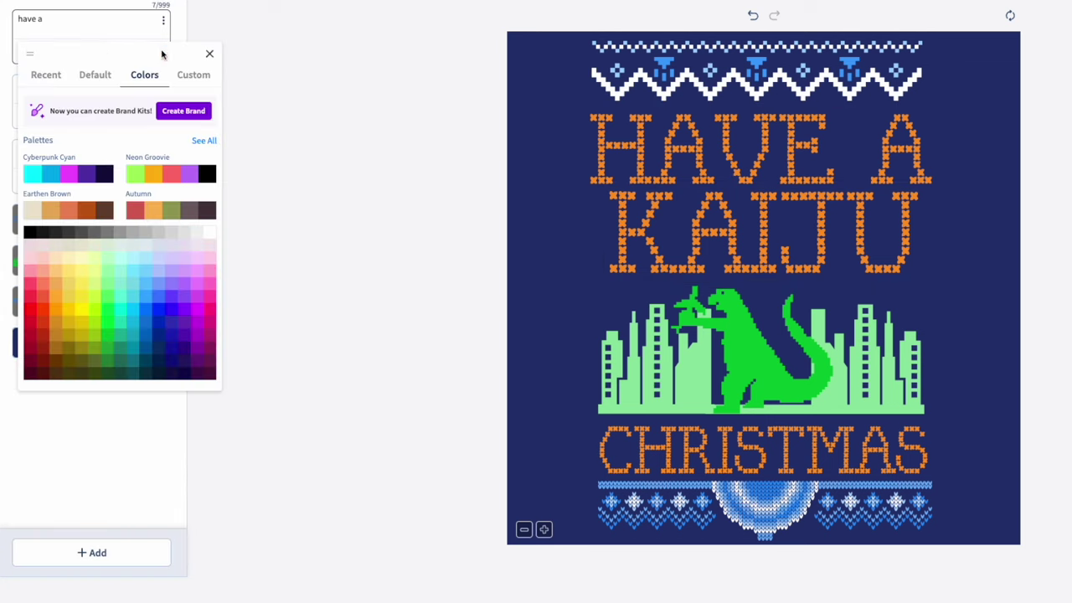
left_click(207, 234)
left_click(779, 214)
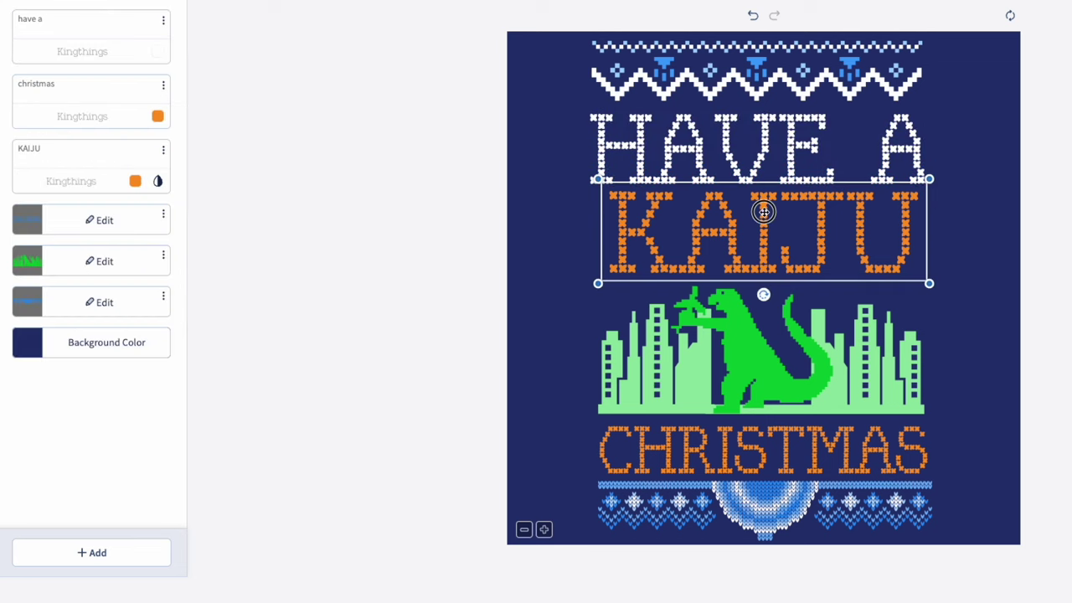
left_click(157, 120)
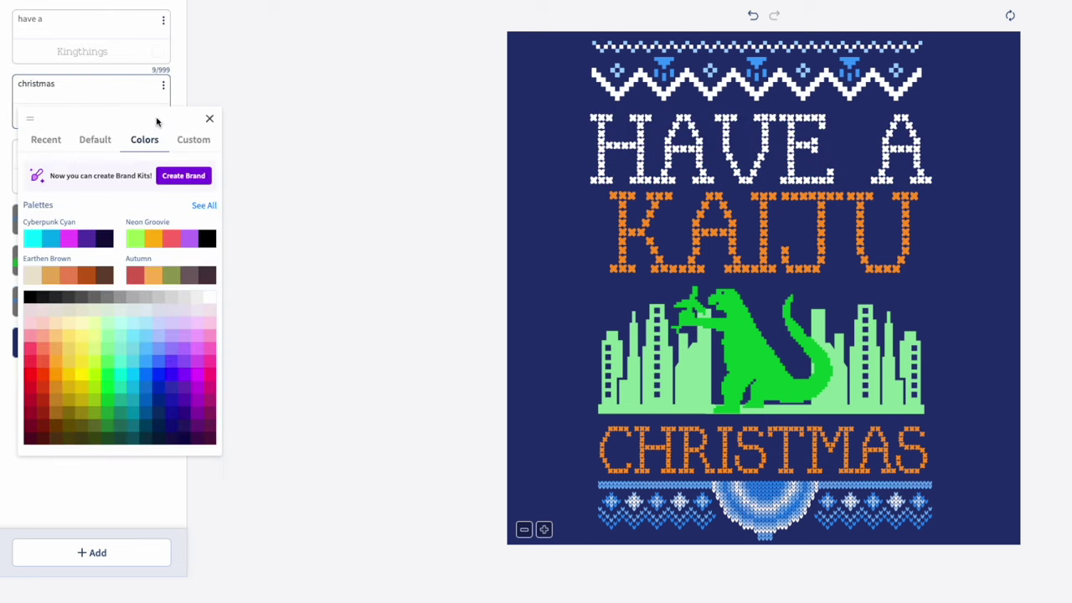
left_click(212, 300)
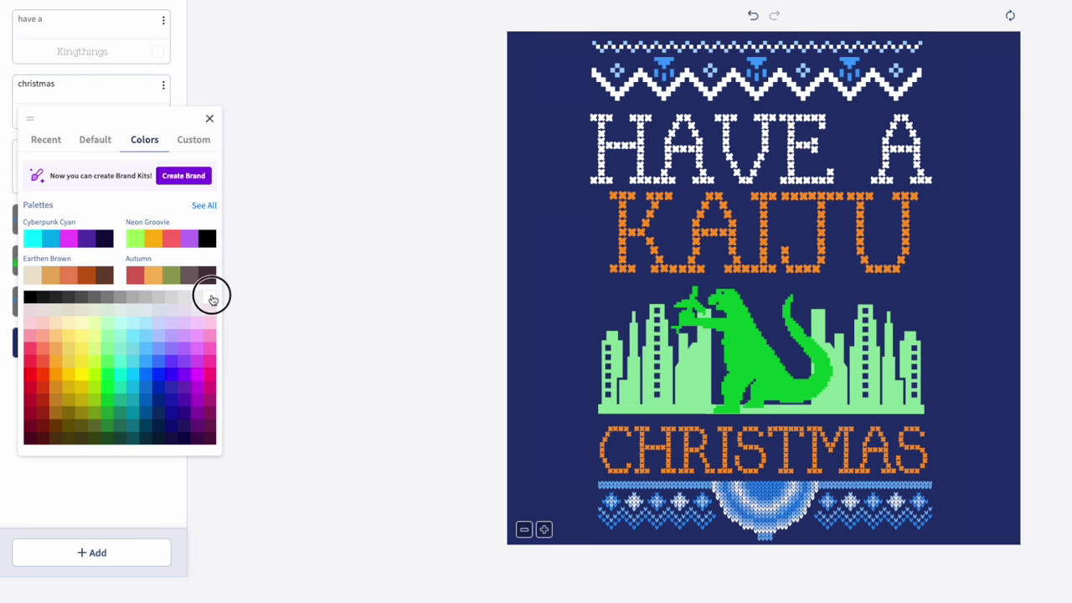
Step: Recolor the "KAIJU" text line from orange to a light bright green
left_click(863, 241)
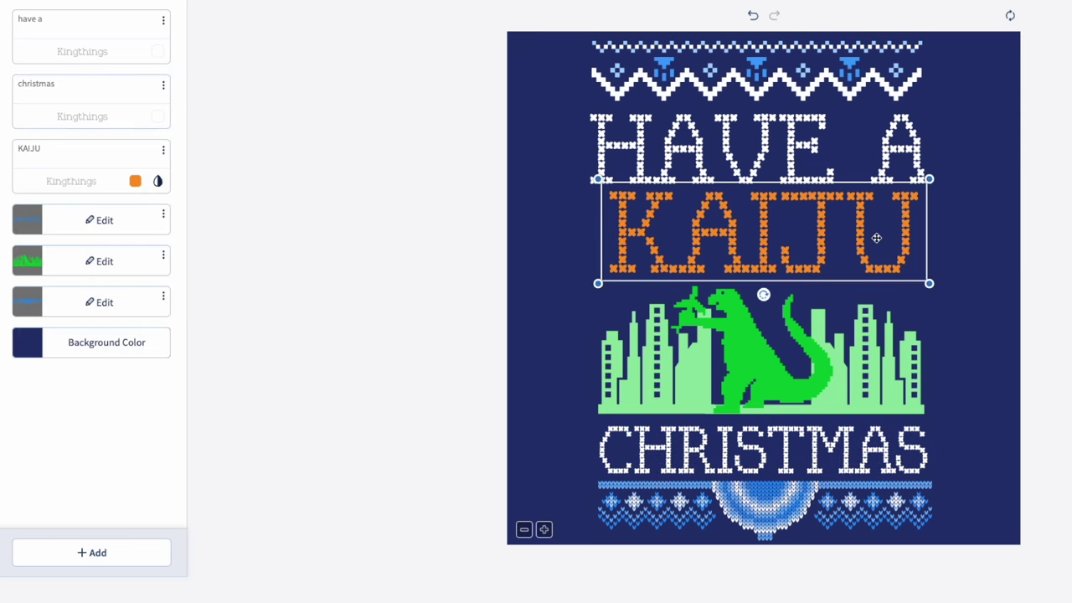
left_click(135, 182)
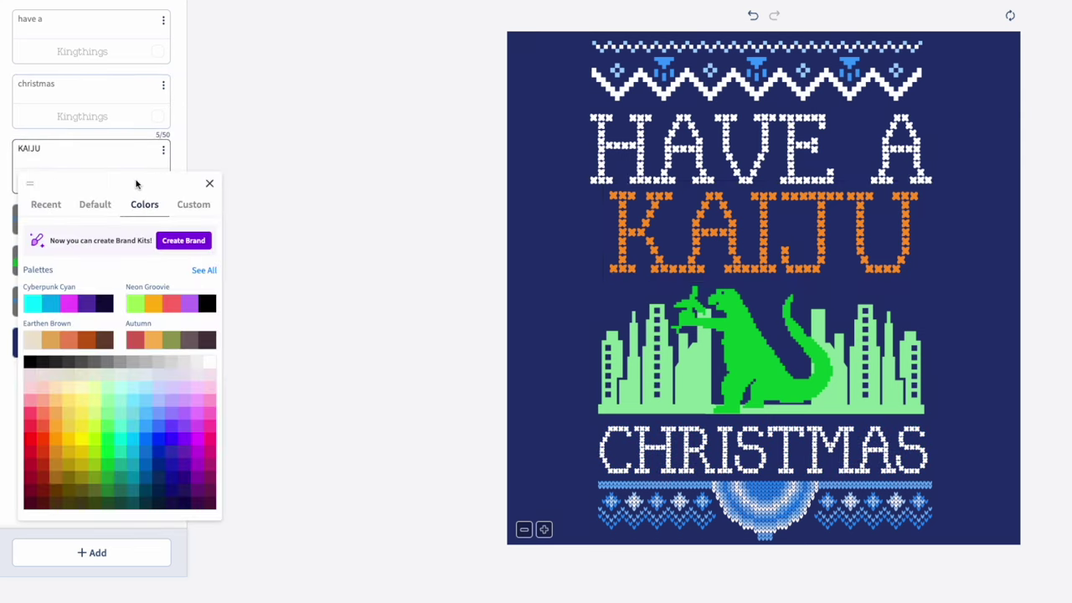
left_click(108, 428)
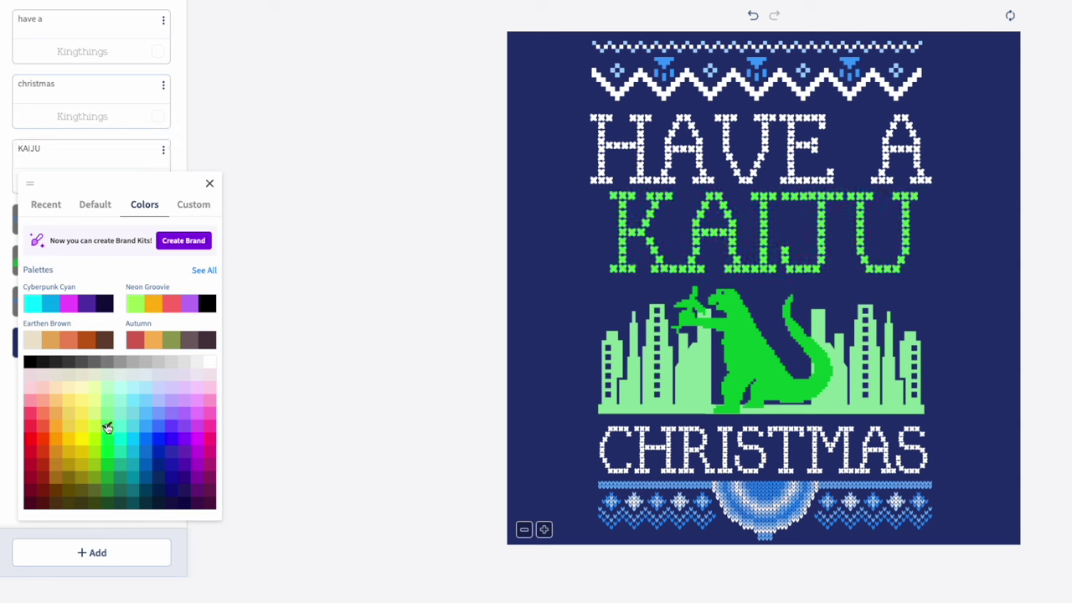
Step: Recolor the blue accents of the upper zigzag border to the same light bright green as "KAIJU"
left_click(755, 65)
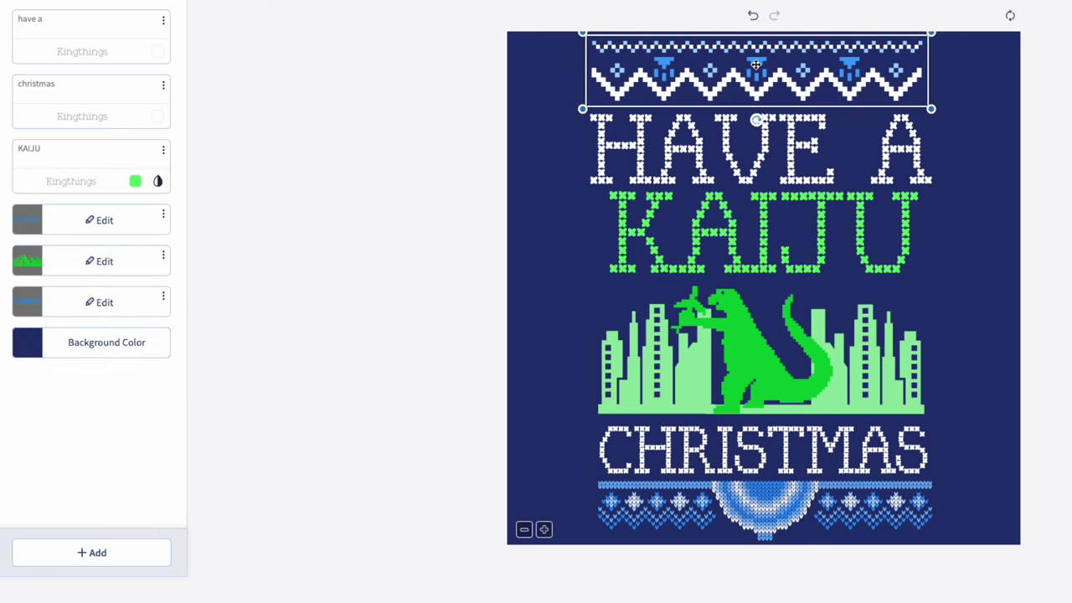
left_click(575, 105)
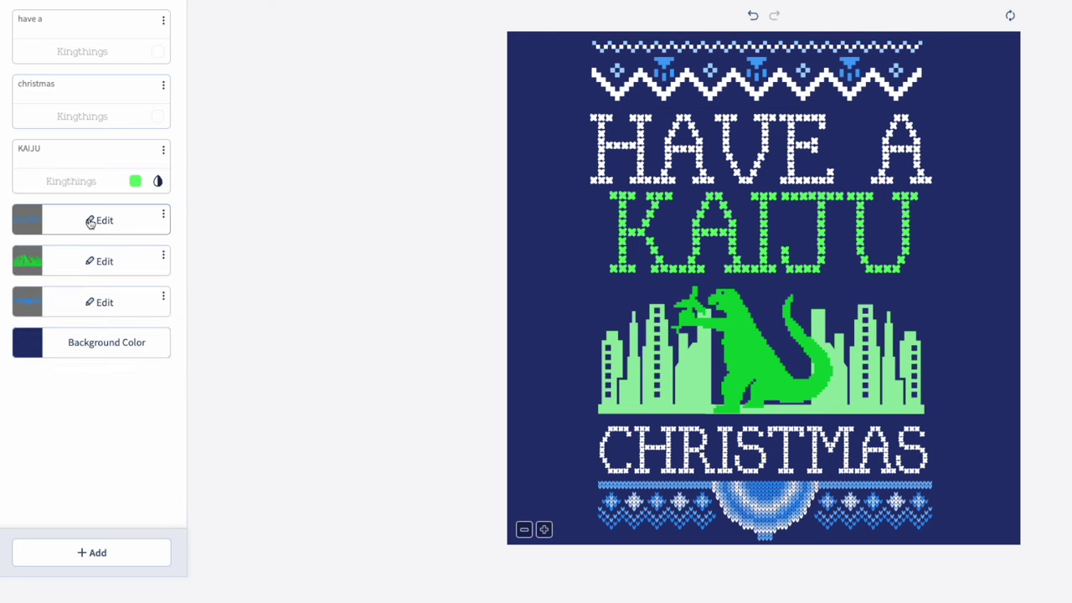
left_click(91, 221)
left_click(93, 266)
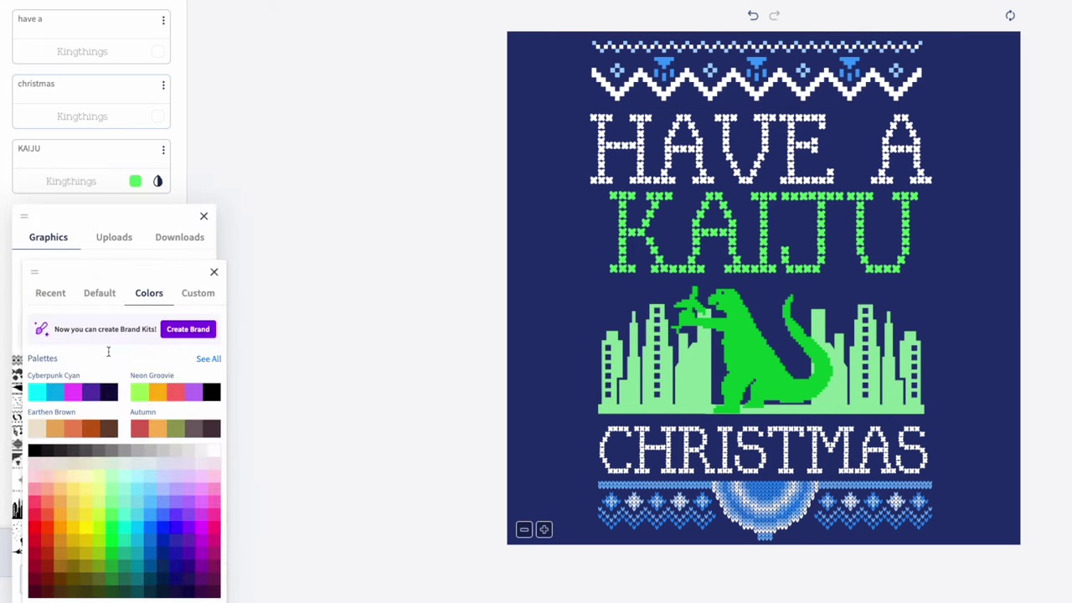
left_click(111, 519)
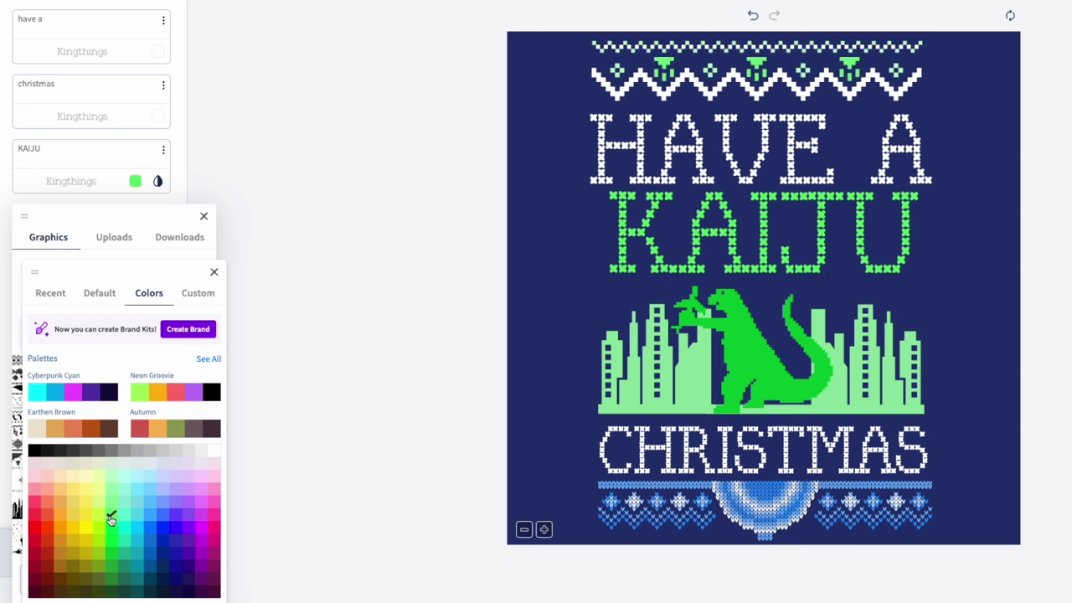
left_click(559, 104)
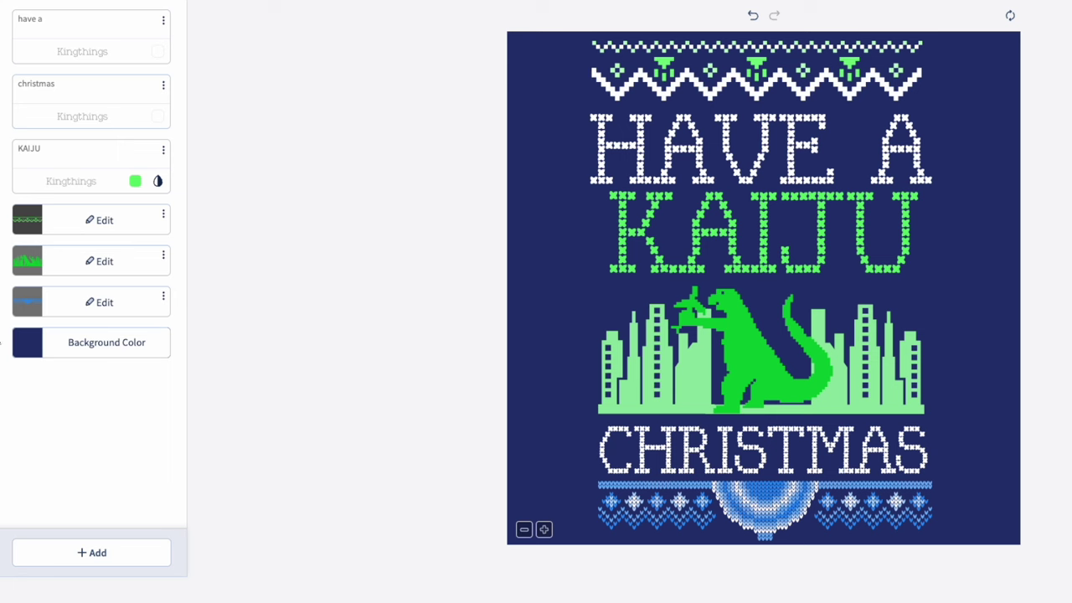
Step: Change the design's background color from navy blue to deep red
left_click(22, 344)
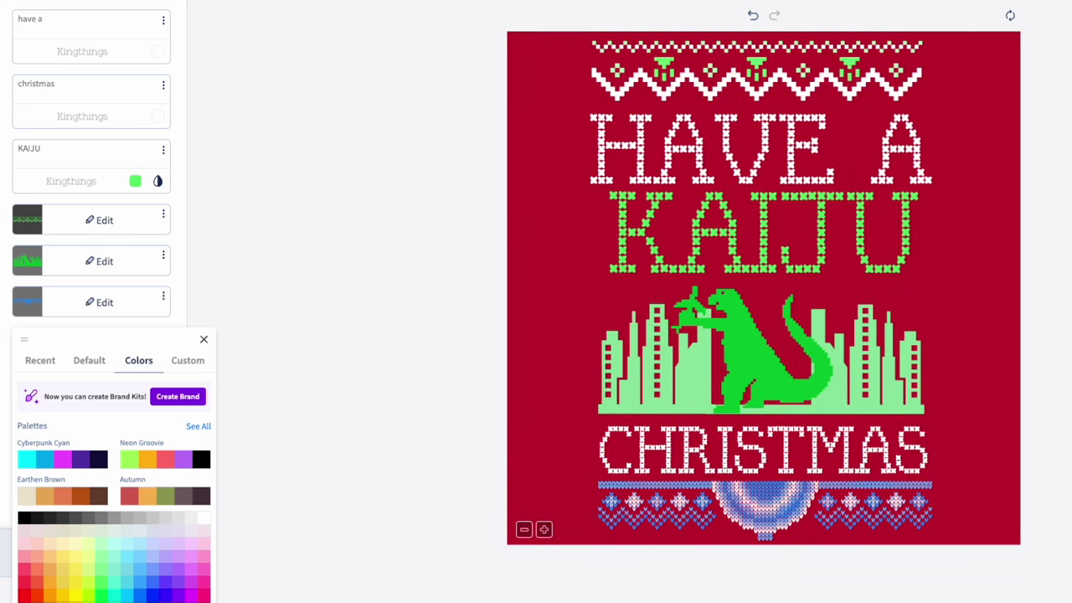
left_click(743, 325)
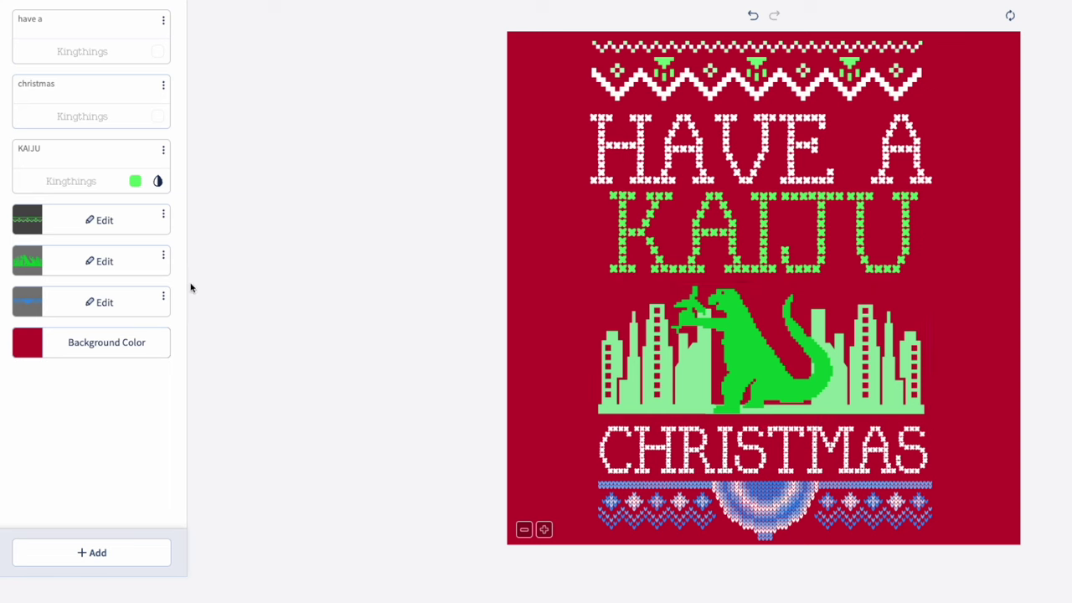
Step: Try white as the color of the monster and city graphic
left_click(89, 262)
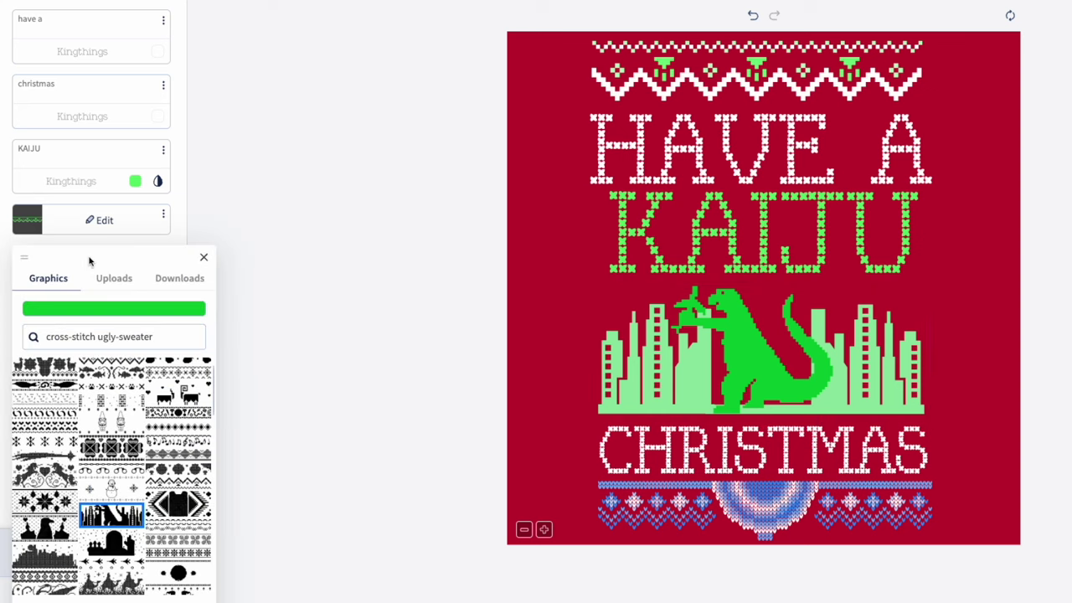
left_click(77, 310)
left_click(212, 492)
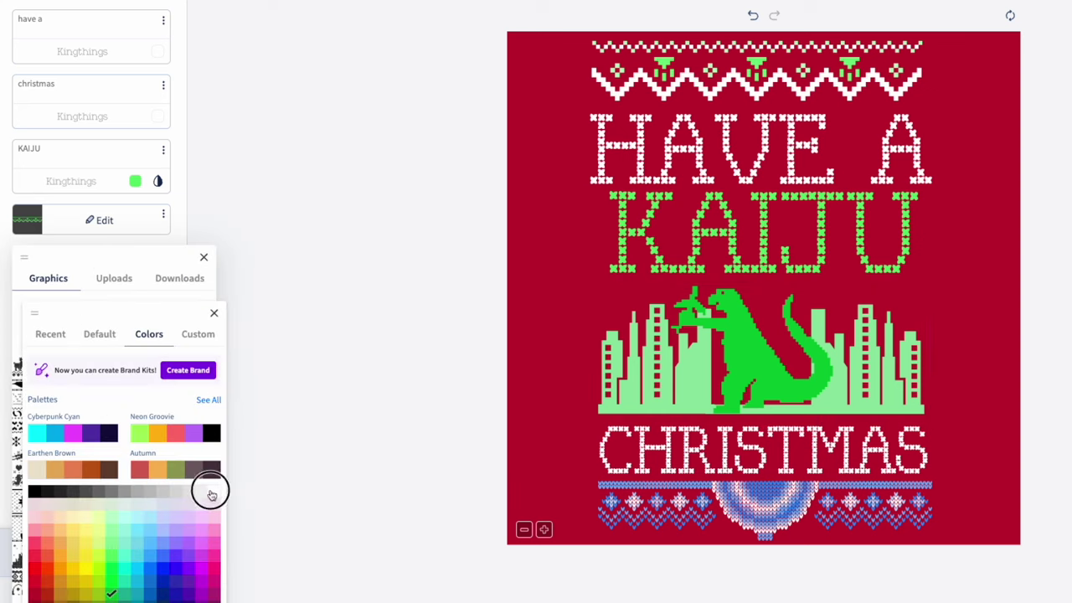
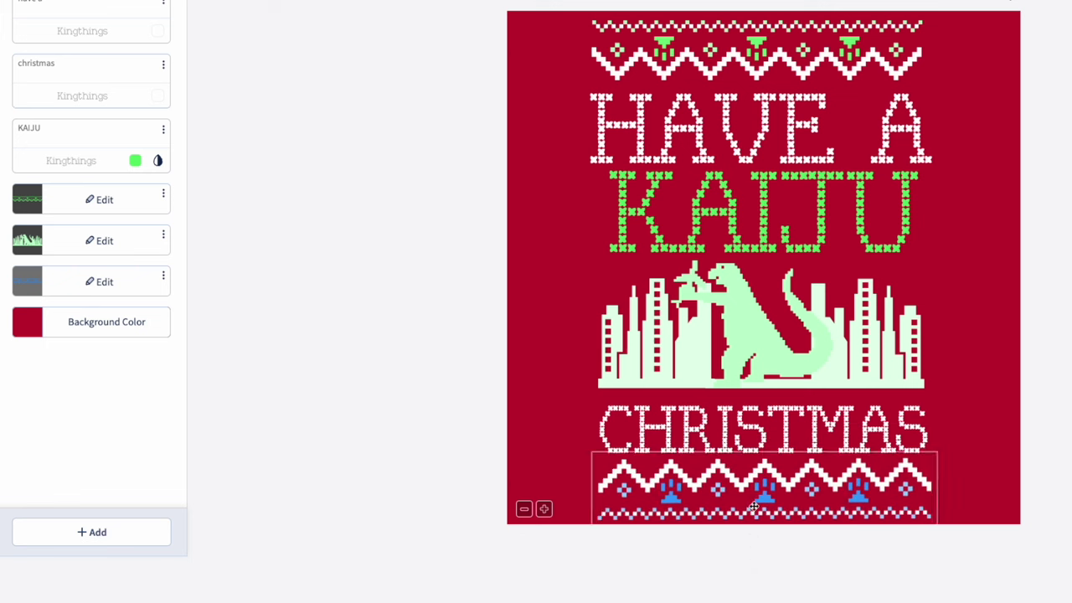
Step: Move "CHRISTMAS" slightly up toward the city graphic, and nudge the monster graphic and "HAVE A" slightly left to align them
left_click_drag(779, 417, 775, 409)
left_click(800, 327)
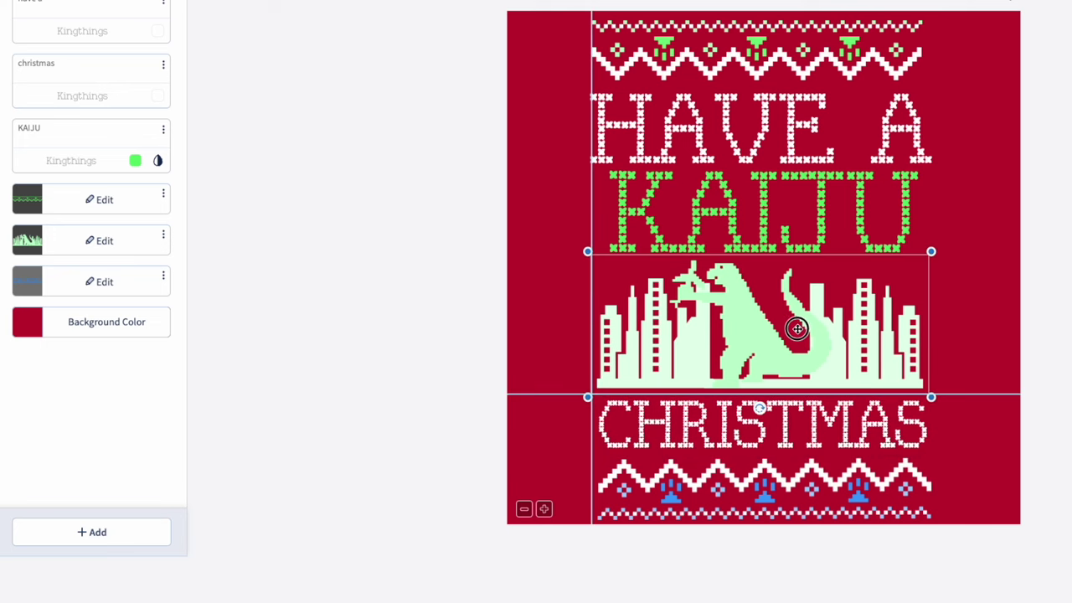
left_click(1029, 109)
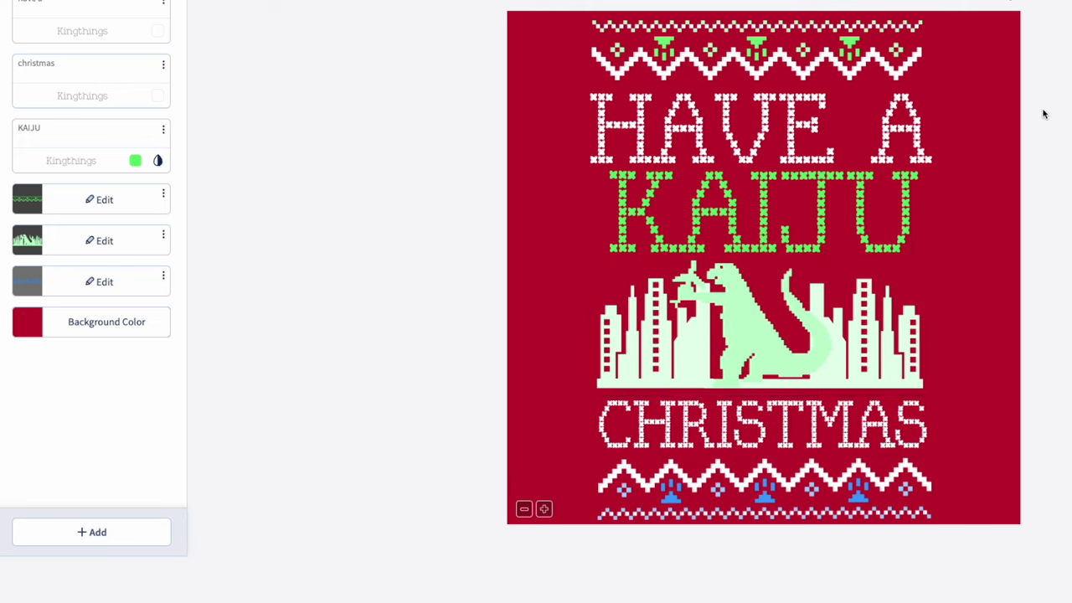
left_click(780, 96)
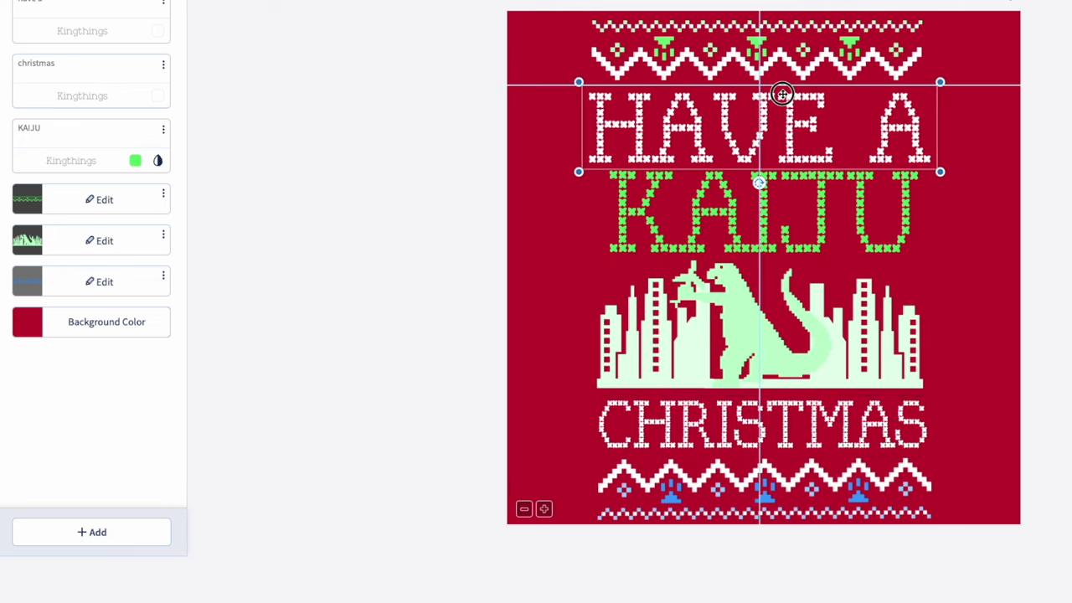
left_click(750, 214)
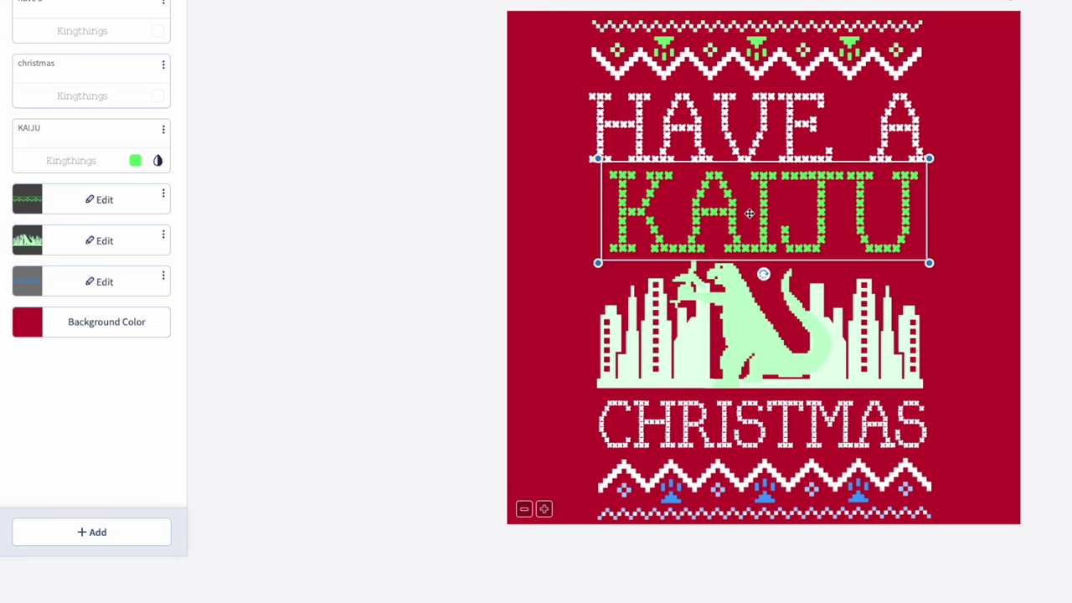
left_click(368, 158)
Step: Try the Barbaro and Bowlby One fonts on the "KAIJU" line and undo the font changes
scroll(66, 103, "up", 1)
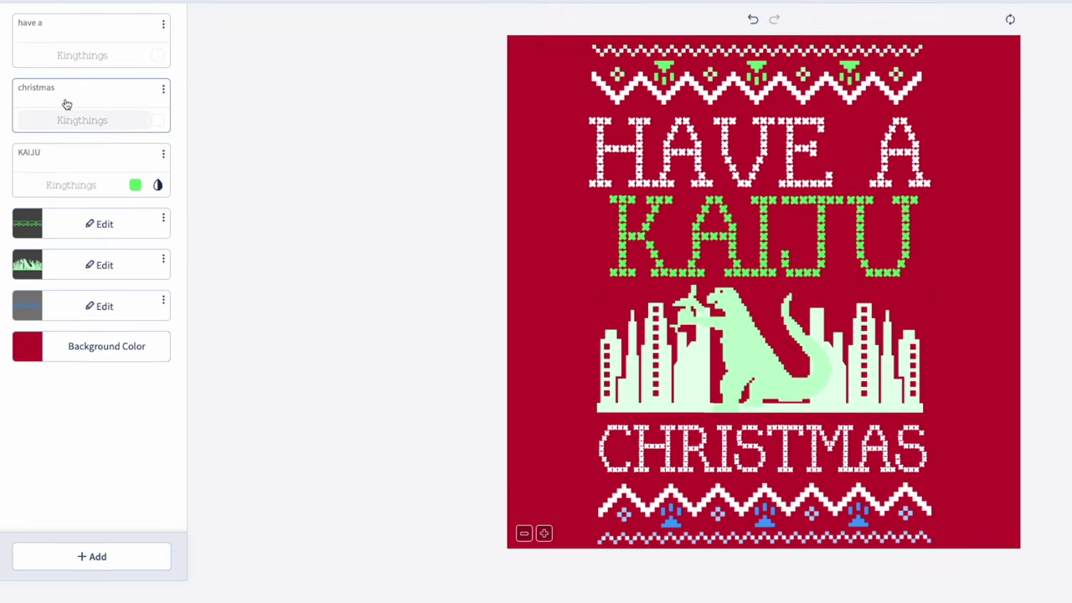
left_click(79, 187)
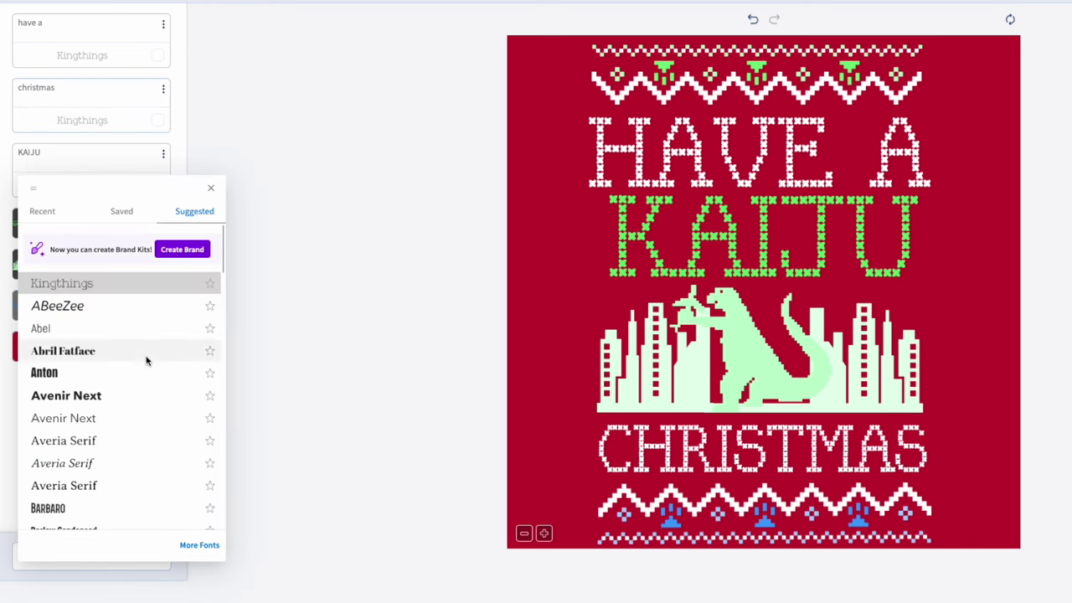
scroll(146, 359, "down", 5)
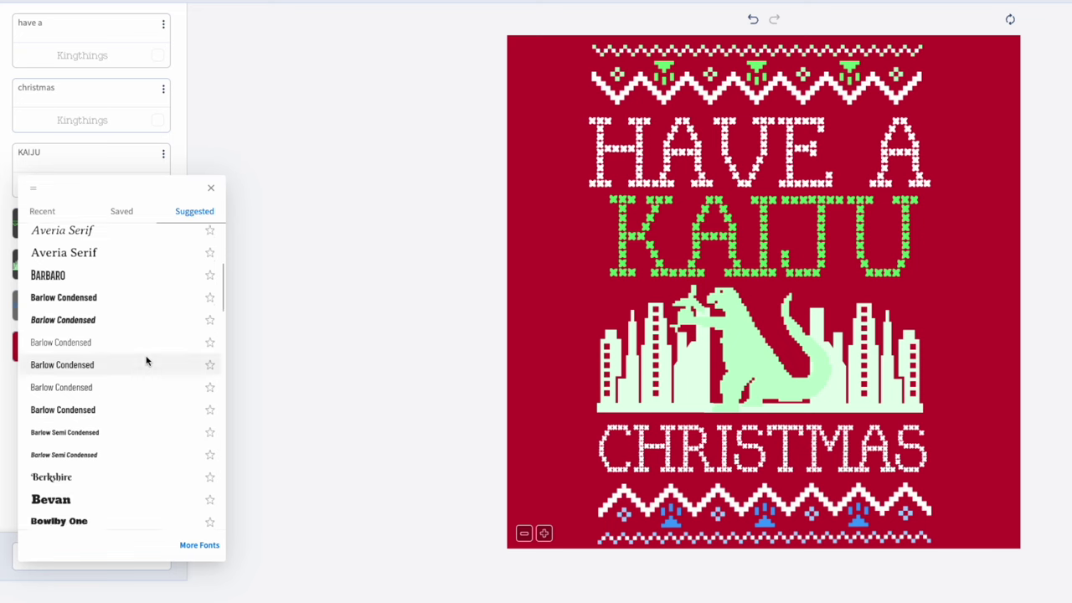
left_click(49, 259)
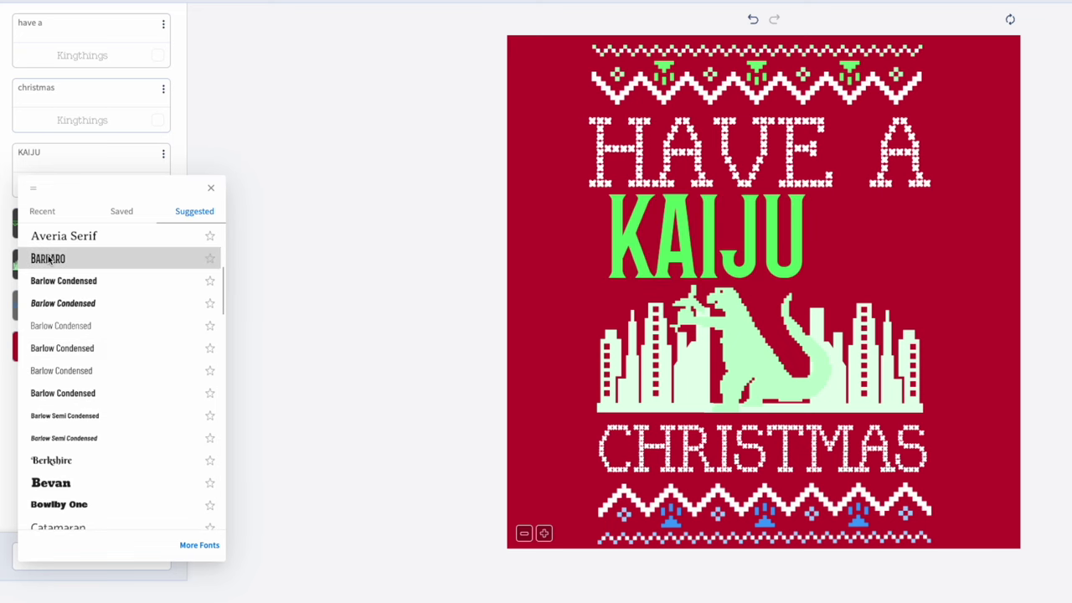
left_click(61, 504)
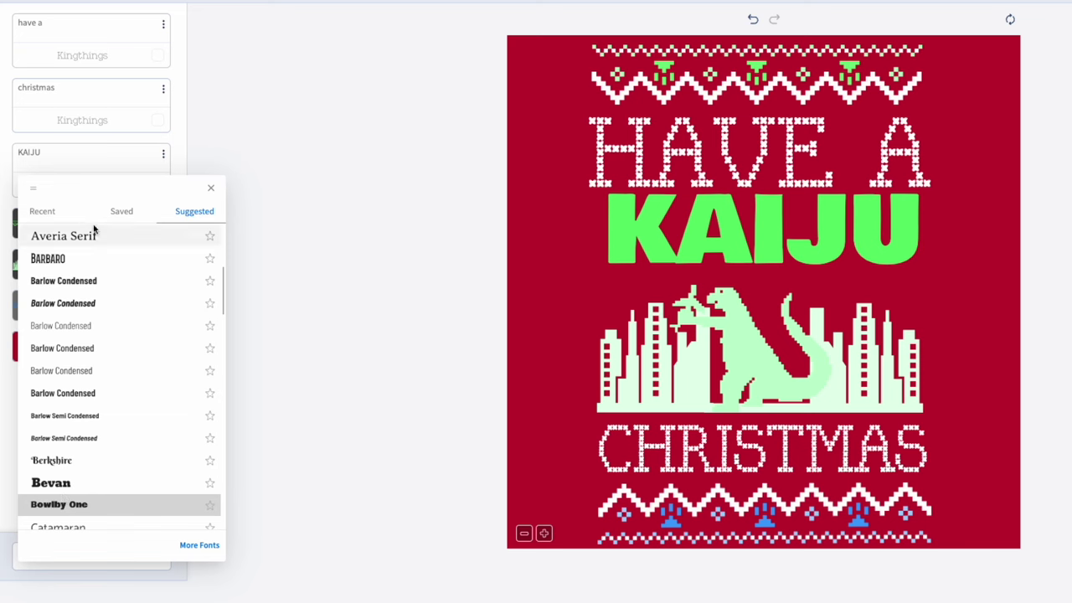
key("ctrl+z")
Step: Try the 5by7, Berg, Betty, Christmas Sweater, Costura, DP Comic and Heavy Data fonts on the "HAVE A" line
left_click(587, 134)
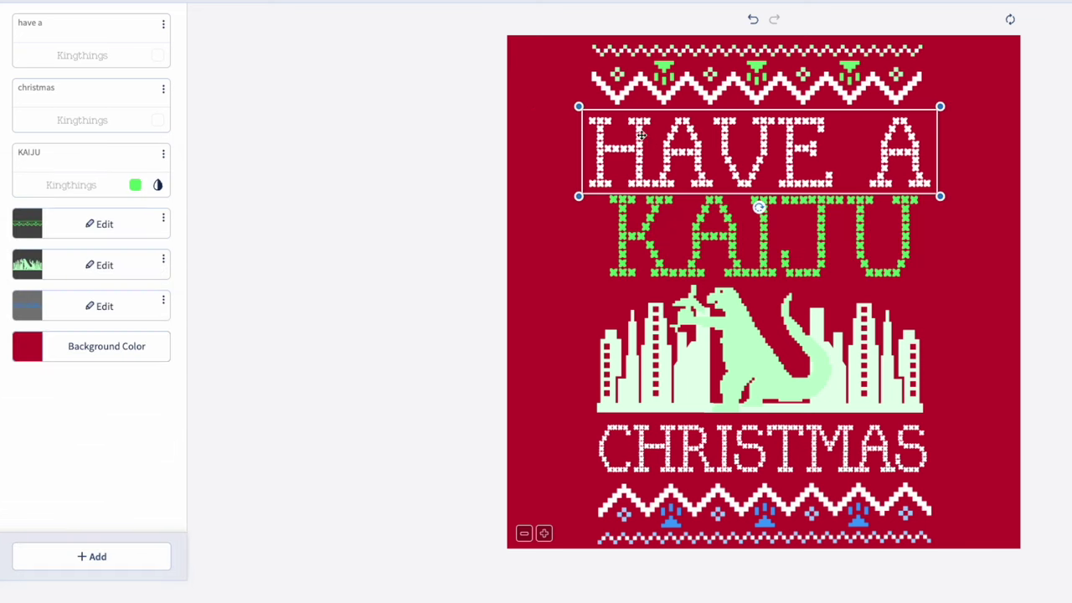
left_click(92, 52)
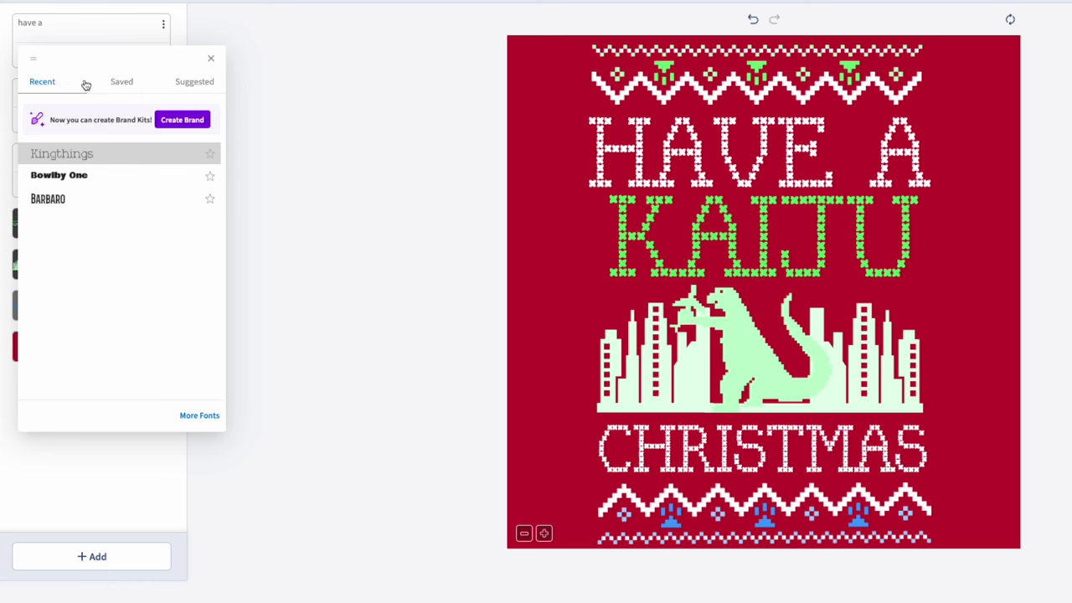
left_click(126, 83)
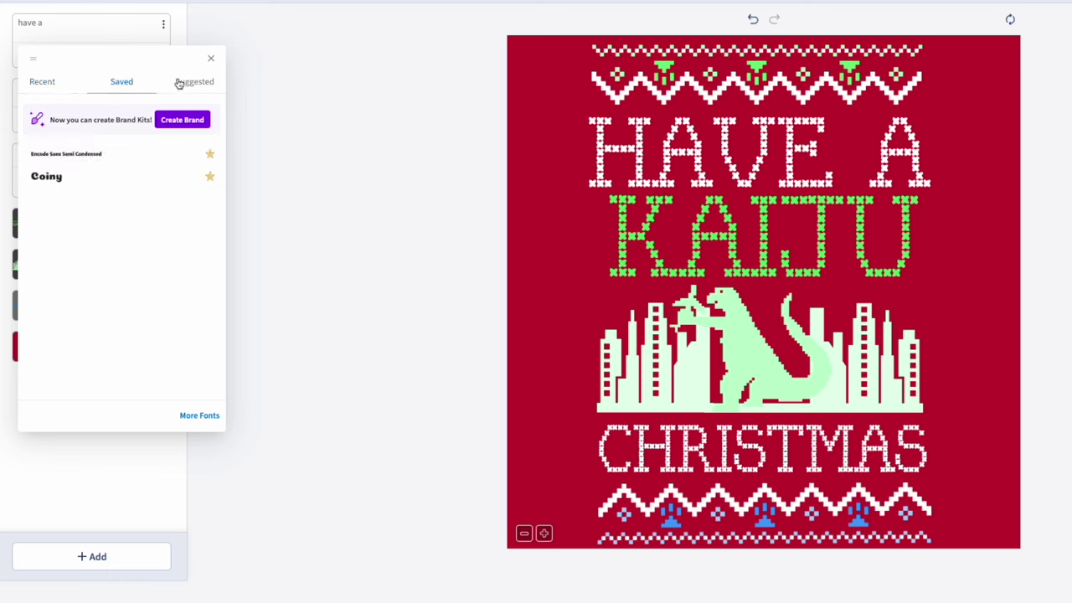
left_click(180, 81)
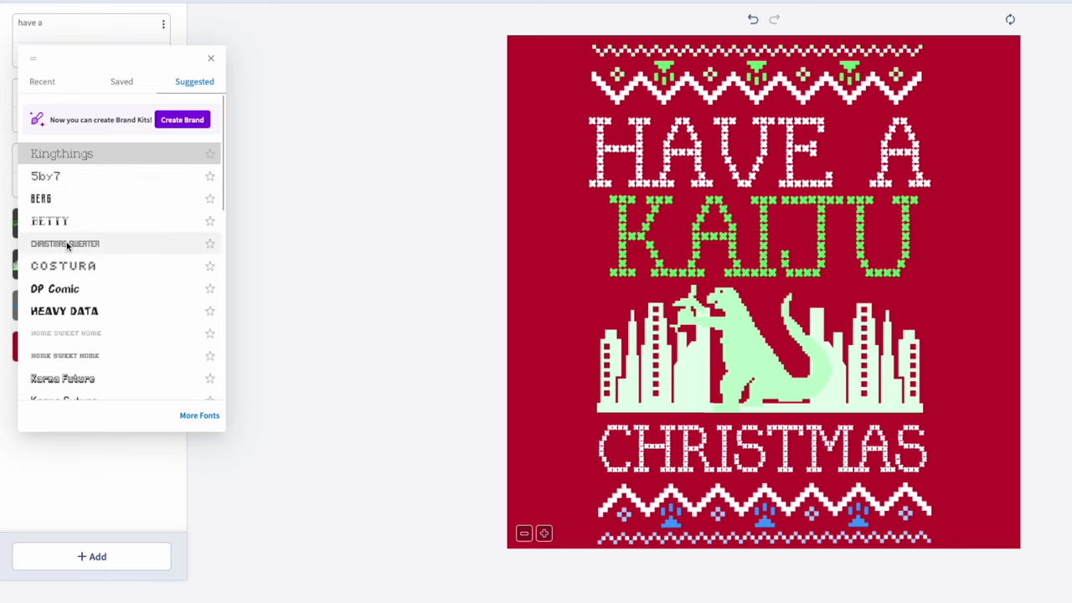
left_click(53, 178)
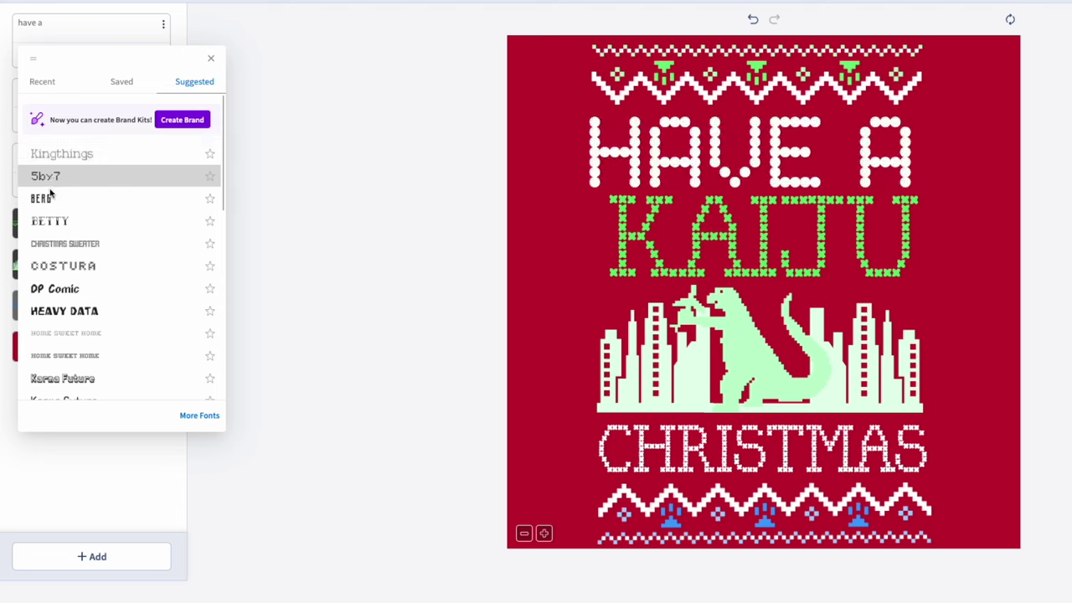
left_click(49, 199)
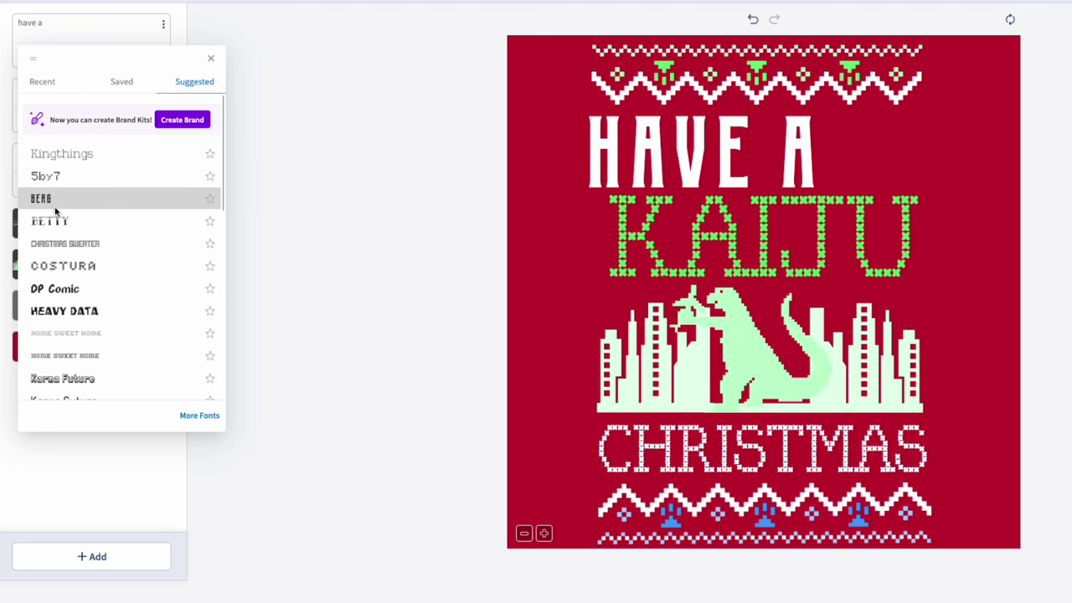
left_click(56, 220)
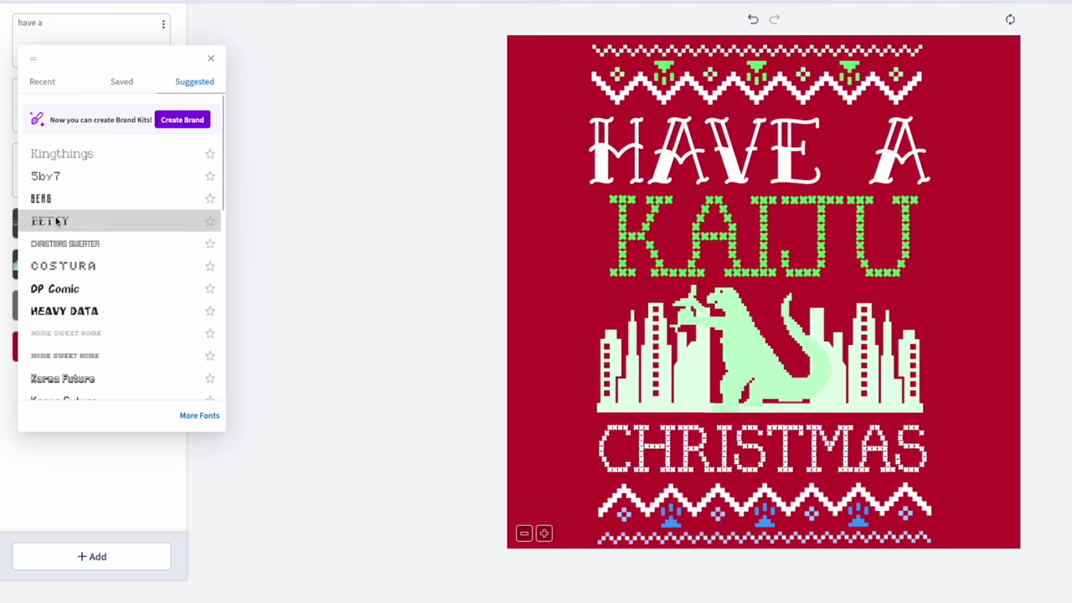
left_click(65, 243)
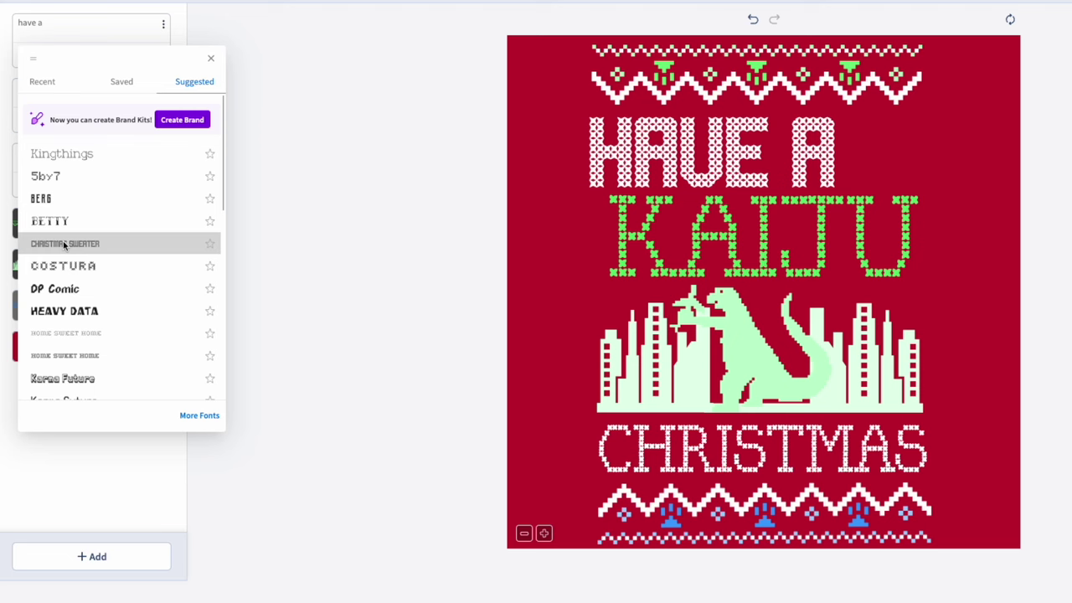
left_click(68, 267)
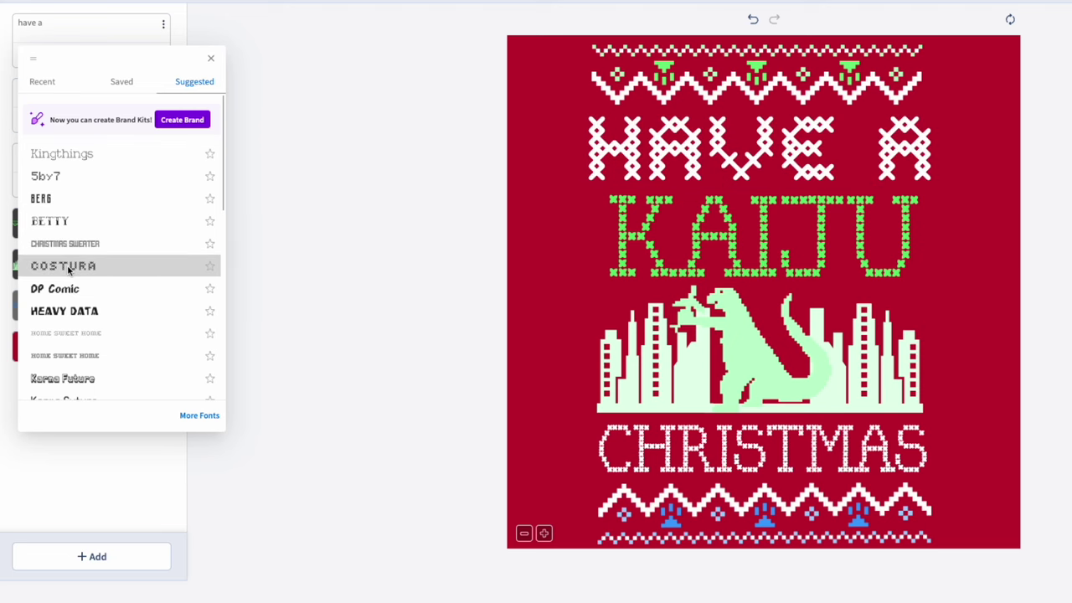
left_click(66, 289)
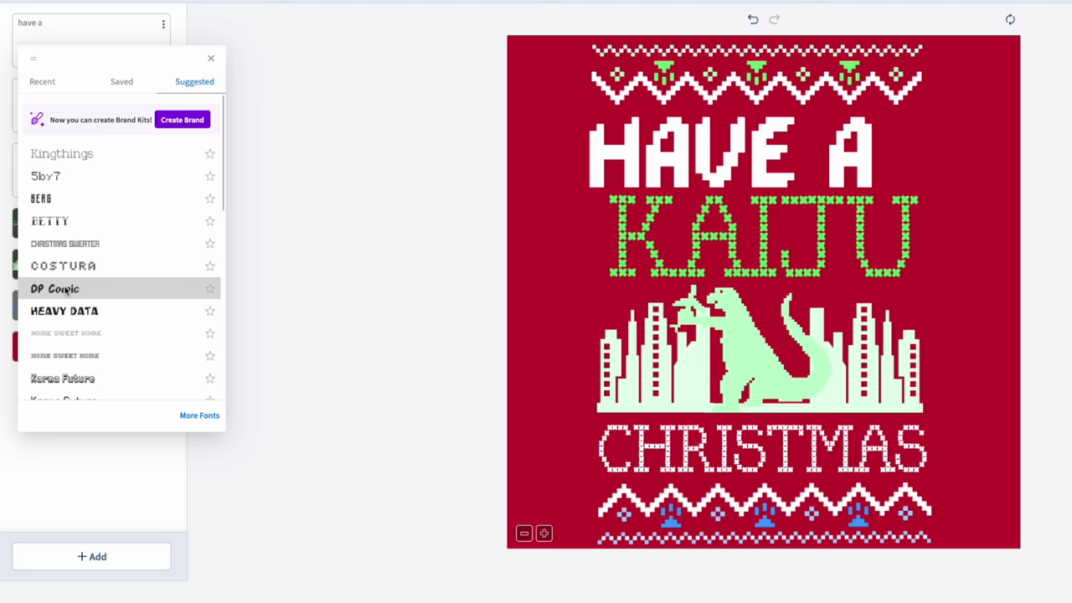
left_click(71, 310)
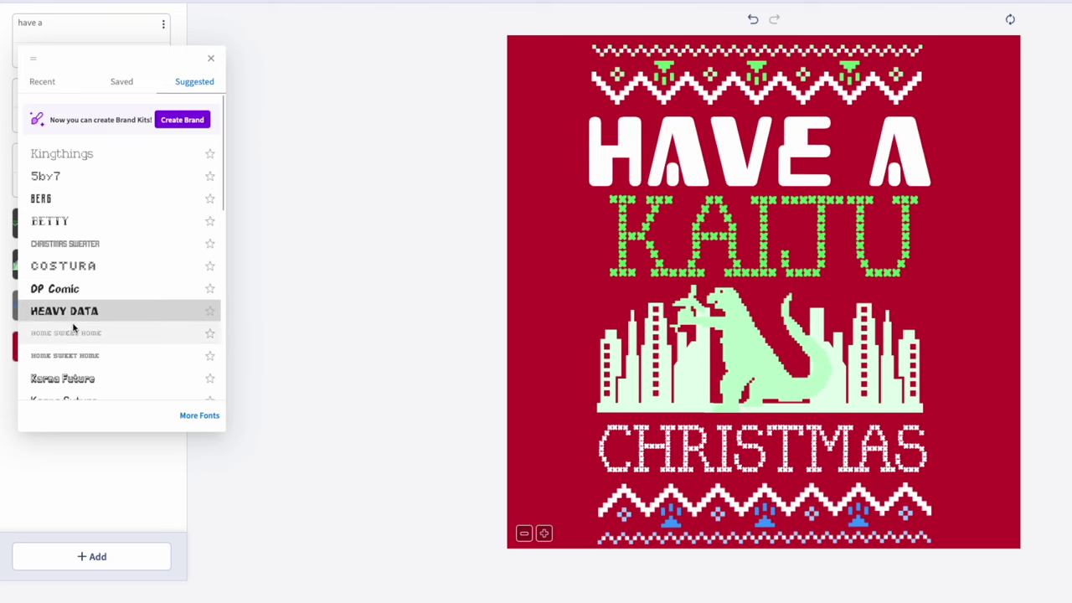
Step: Set the "HAVE A" and "KAIJU" lines in the bolder Home Sweet Home font
left_click(83, 335)
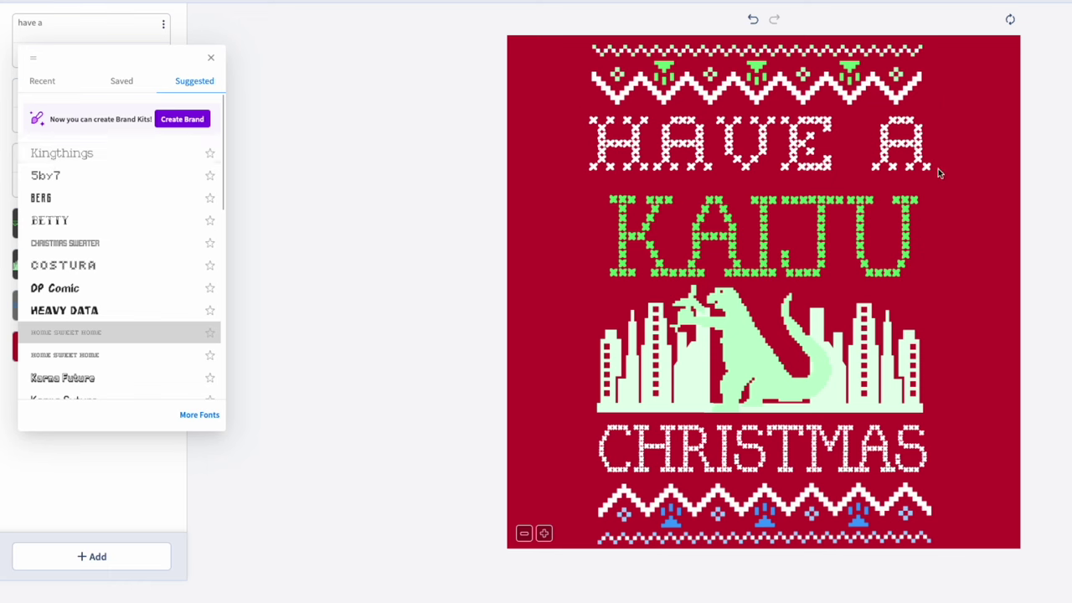
left_click(85, 357)
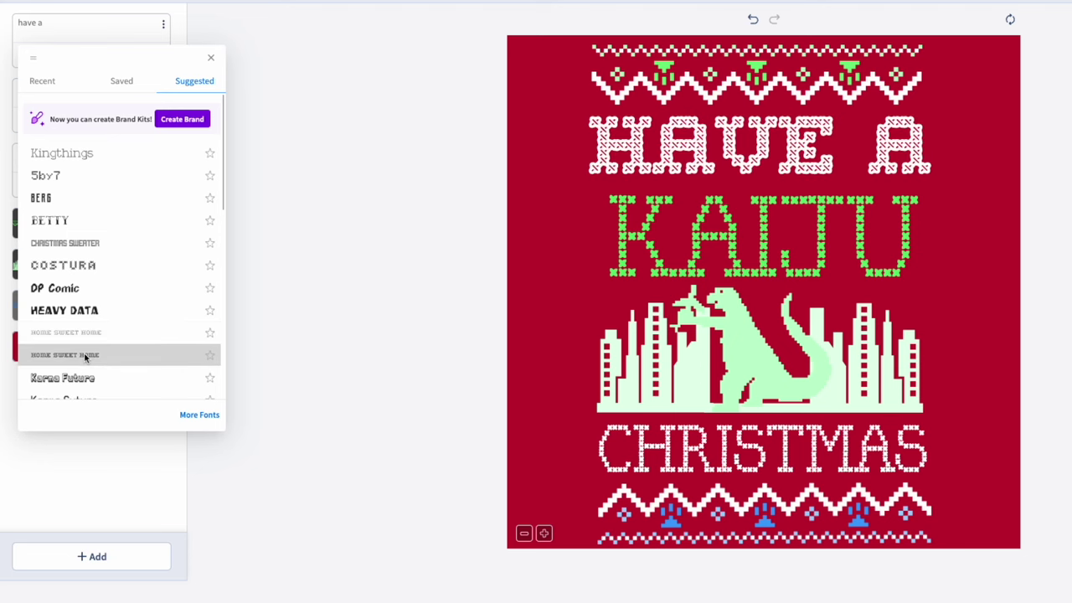
left_click(755, 219)
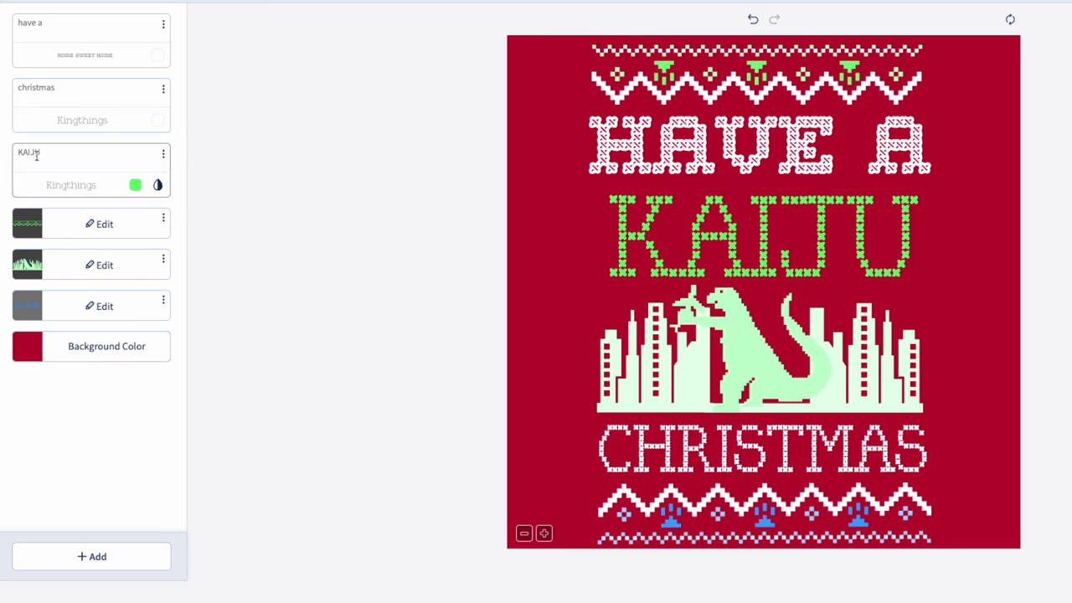
left_click(62, 186)
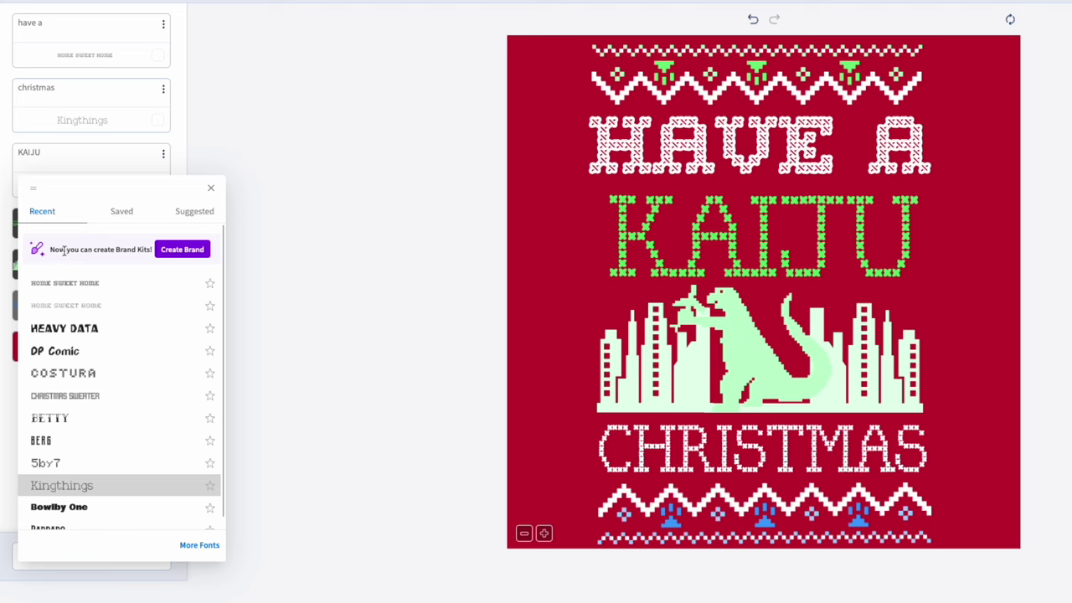
left_click(63, 278)
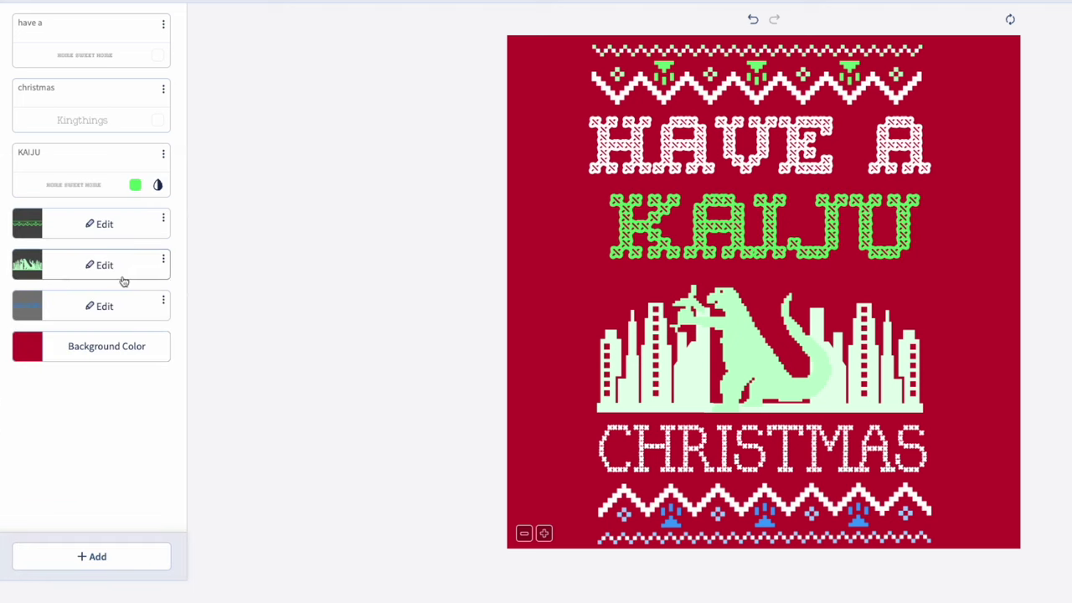
Step: Move "KAIJU" up and slightly left under "HAVE A", and raise the monster and city graphic closer beneath it
left_click_drag(748, 230, 742, 220)
left_click(735, 326)
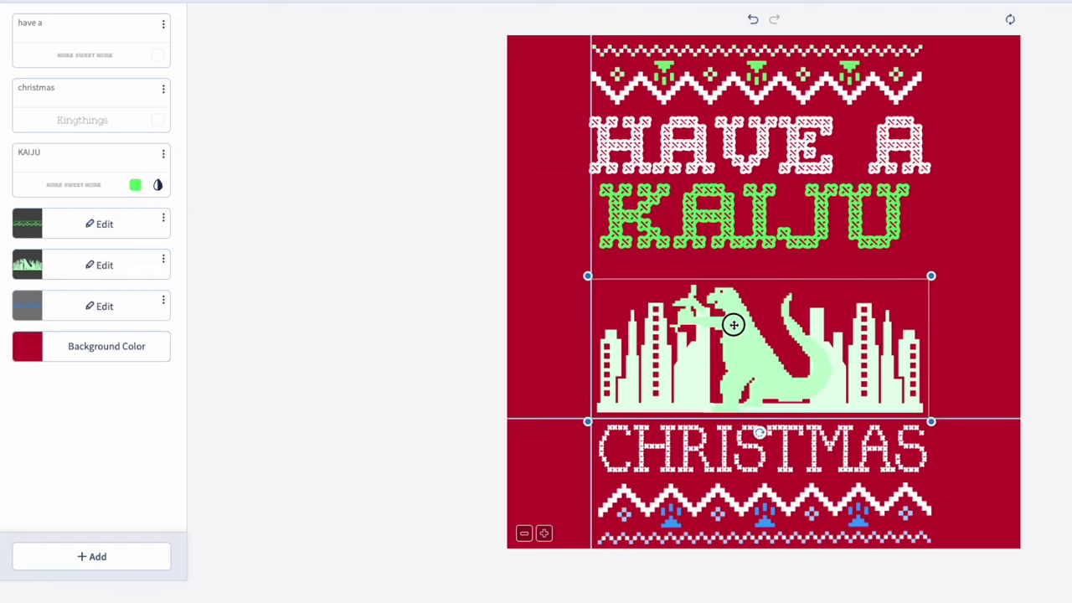
left_click_drag(734, 326, 734, 308)
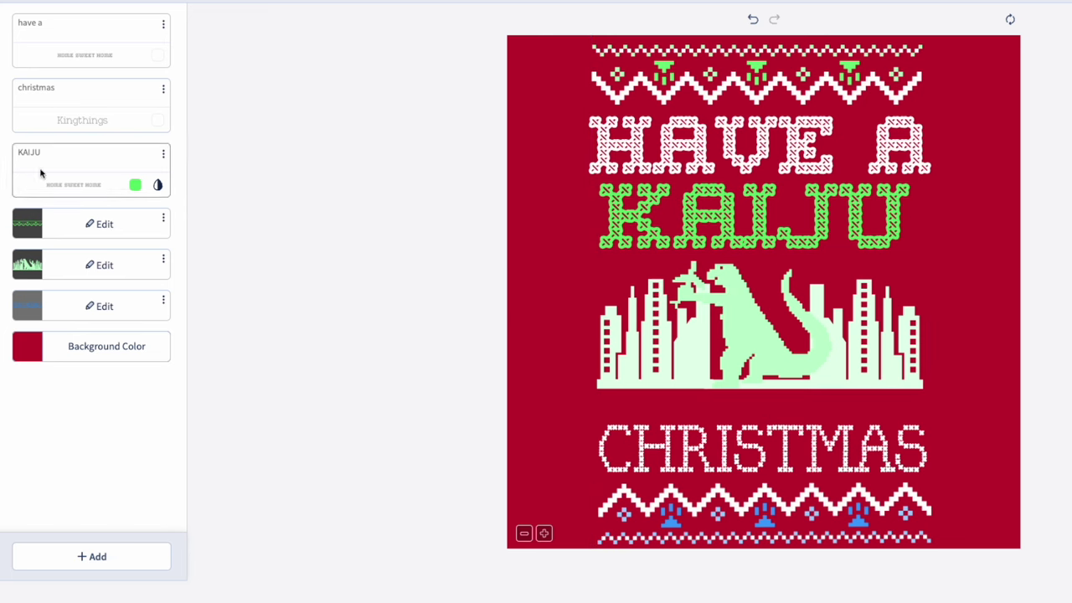
Step: Set "CHRISTMAS" in the bolder Home Sweet Home font, then place it right under the city graphic and enlarge it slightly
left_click(81, 120)
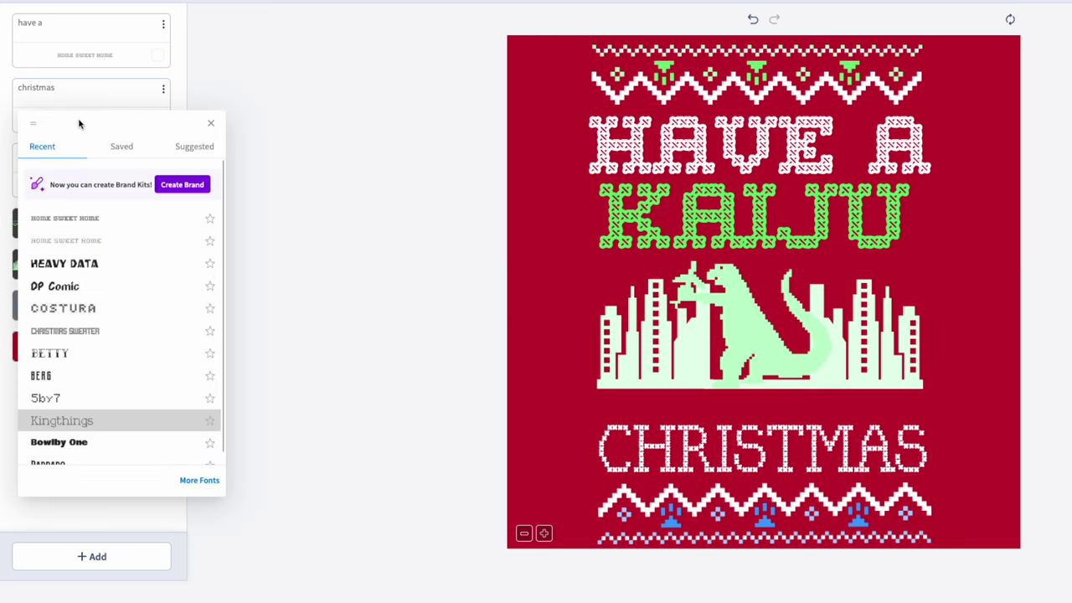
left_click(76, 221)
left_click_drag(738, 447, 738, 417)
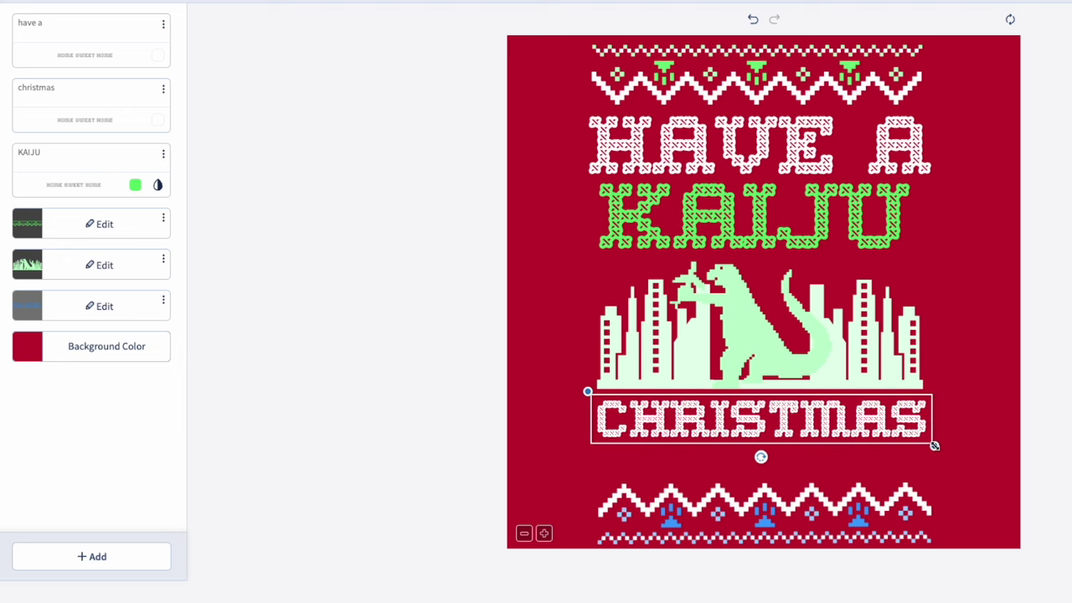
left_click_drag(934, 446, 942, 453)
left_click_drag(819, 433, 819, 437)
Step: Enlarge "KAIJU" to the width of "HAVE A" and adjust the spacing of the monster graphic and bottom border below it
left_click_drag(797, 508, 802, 456)
left_click_drag(898, 257, 945, 268)
left_click_drag(790, 345, 790, 347)
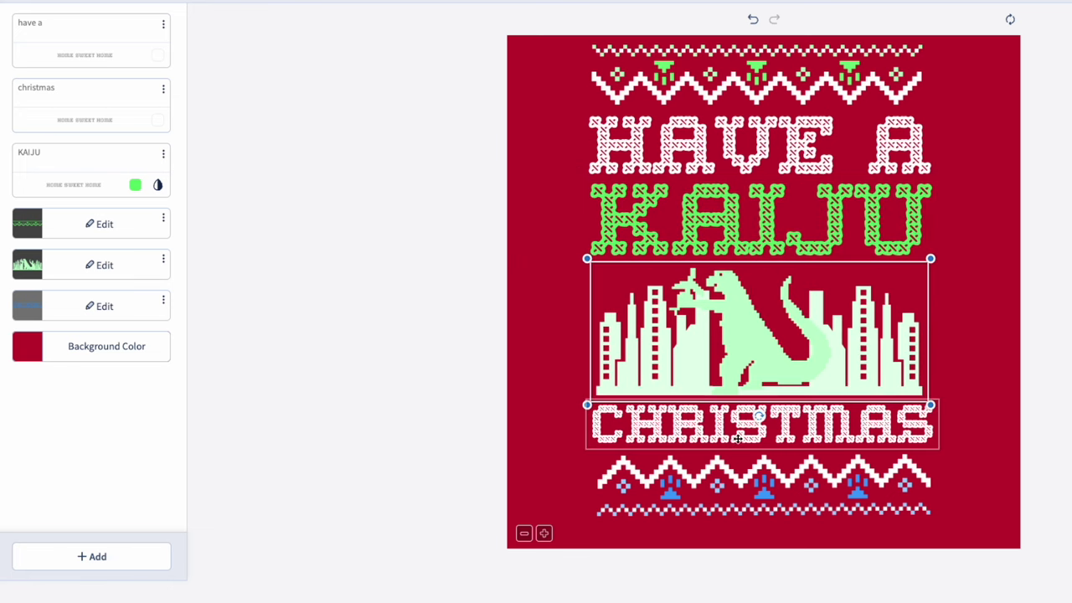
left_click_drag(732, 480, 732, 501)
Step: Replace the "CHRISTMAS" text with "XMAS" and enlarge it to about the width of the city graphic
left_click(723, 434)
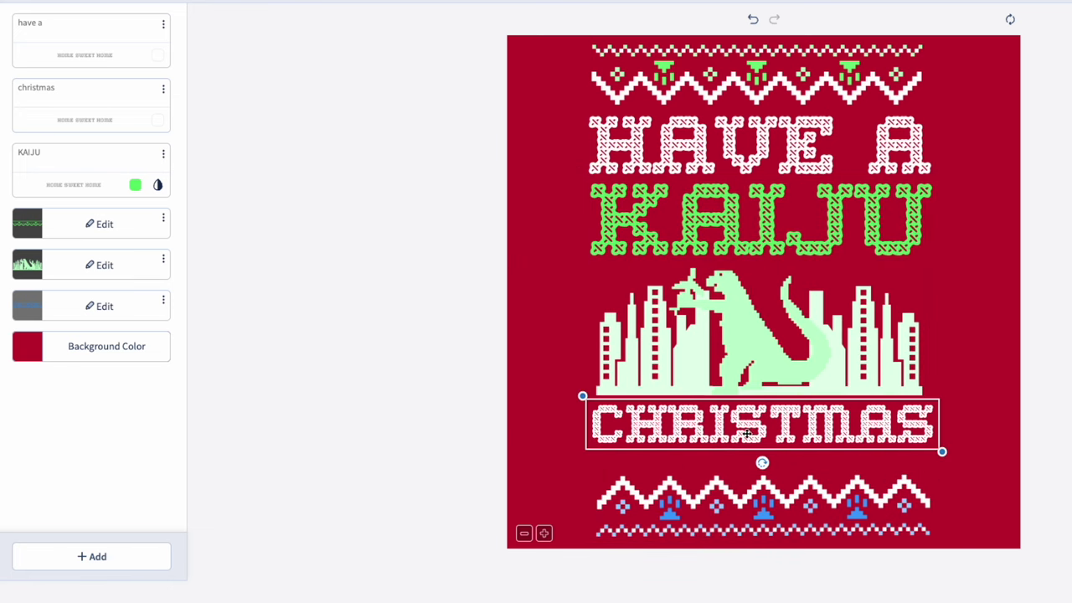
left_click(416, 214)
left_click(52, 88)
double_click(44, 87)
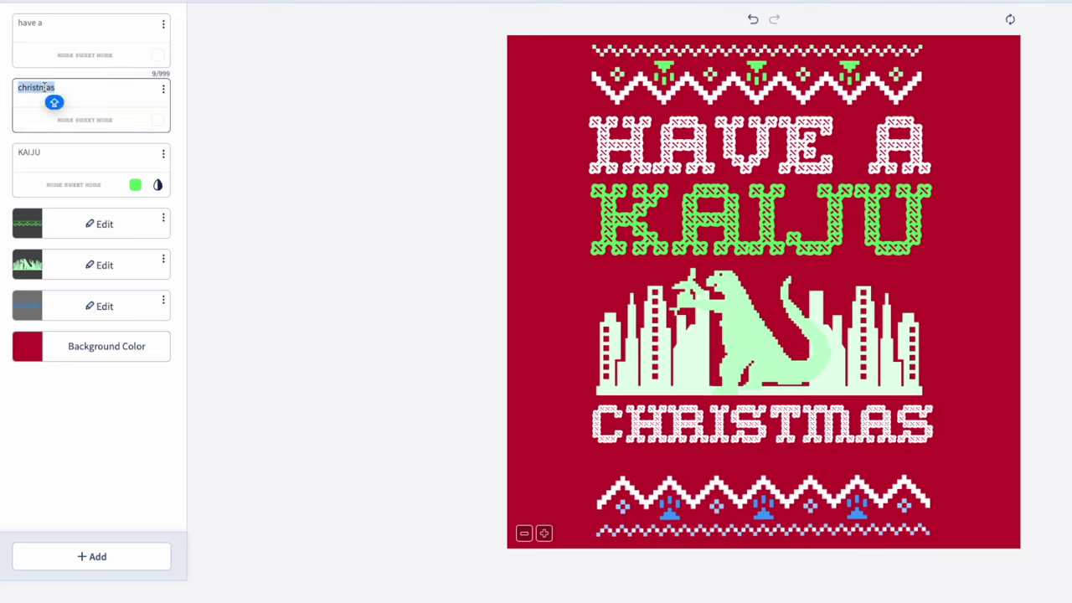
type("XMAS")
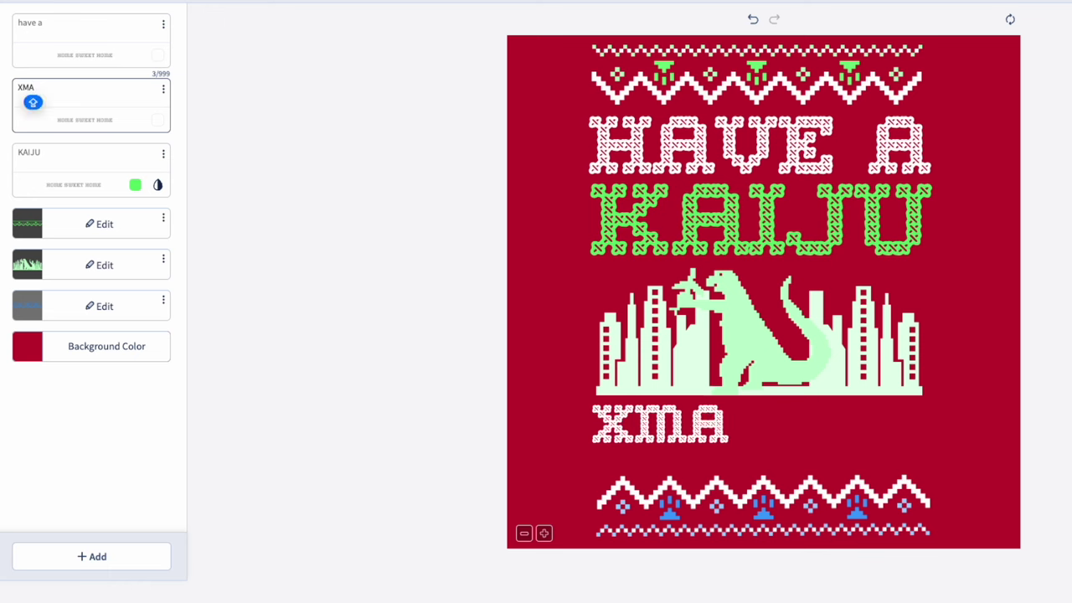
left_click(748, 424)
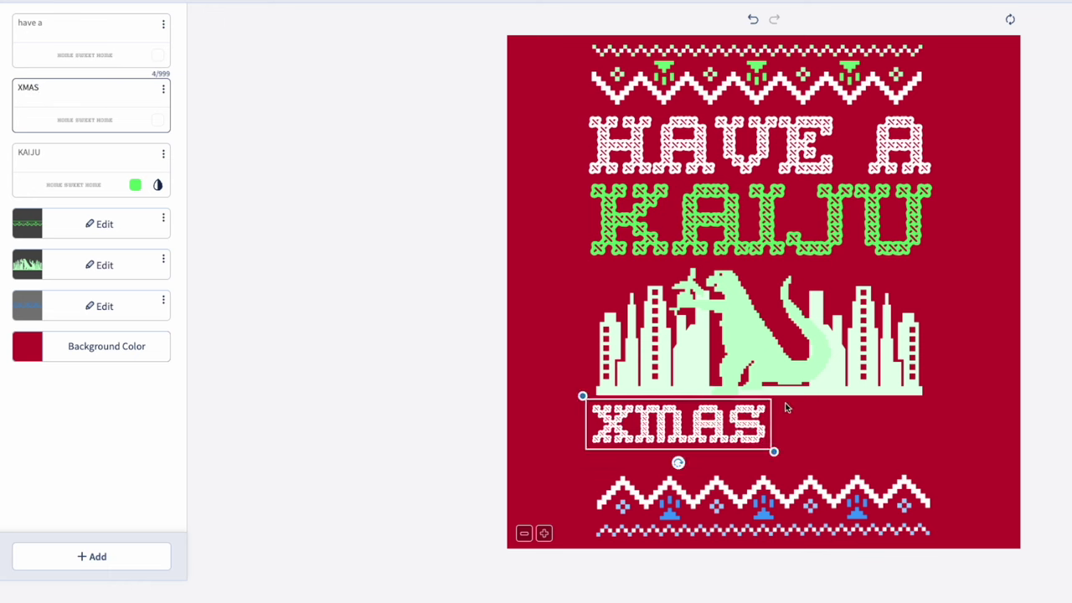
left_click_drag(774, 451, 931, 483)
Step: Nudge the bottom border slightly down and the monster graphic slightly up to even out the spacing around "XMAS"
left_click(804, 495)
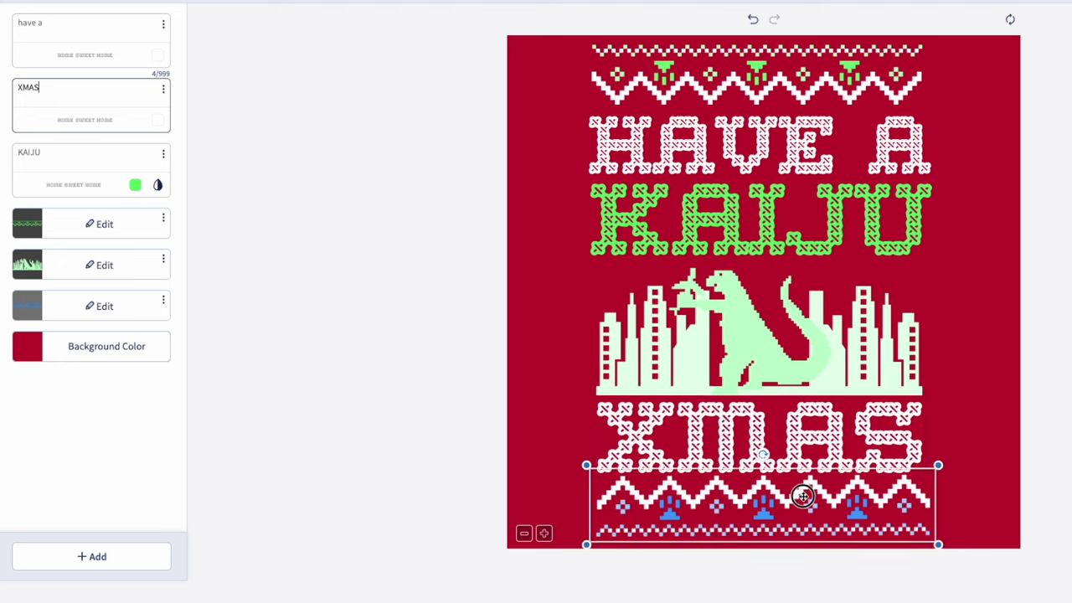
left_click_drag(803, 500, 802, 503)
left_click_drag(773, 332, 775, 328)
left_click(1006, 206)
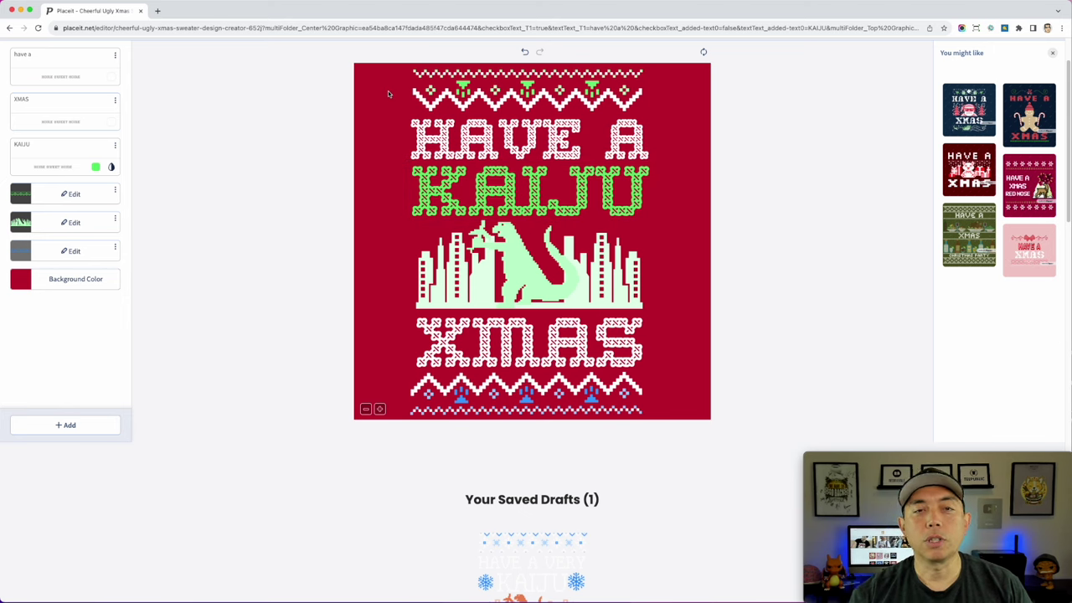
Step: Make the design's background transparent
left_click(49, 278)
left_click(142, 501)
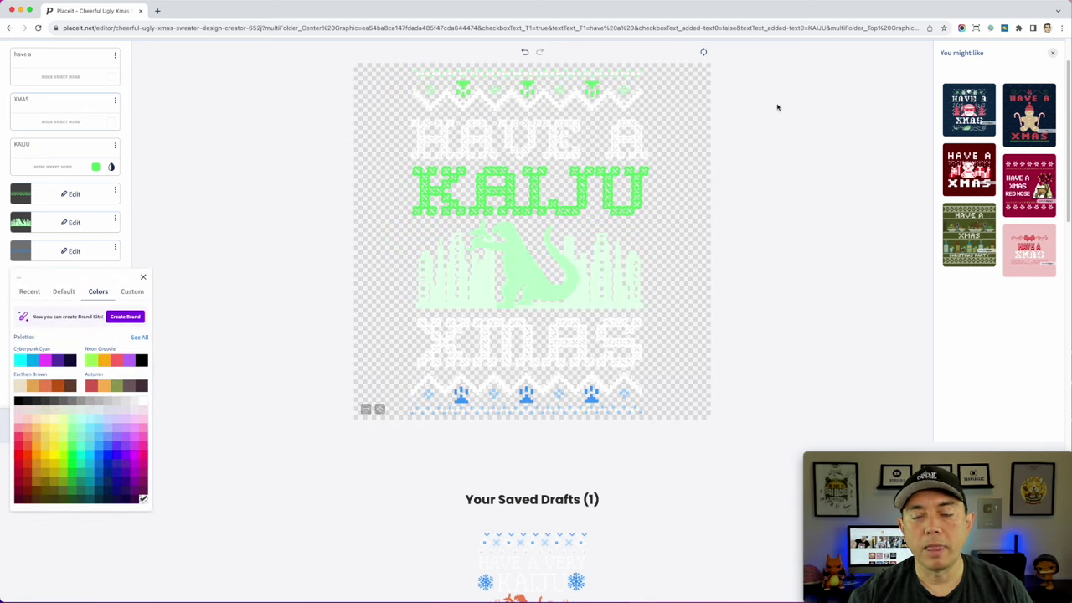
left_click(761, 101)
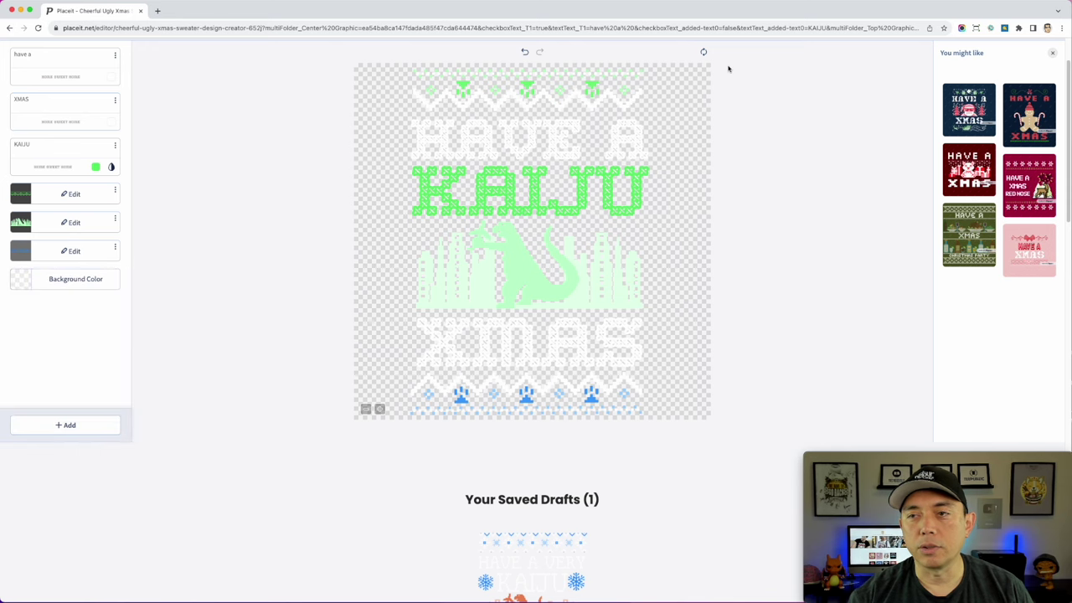
Step: Dismiss the design recommendations and download the finished transparent design
left_click(1053, 53)
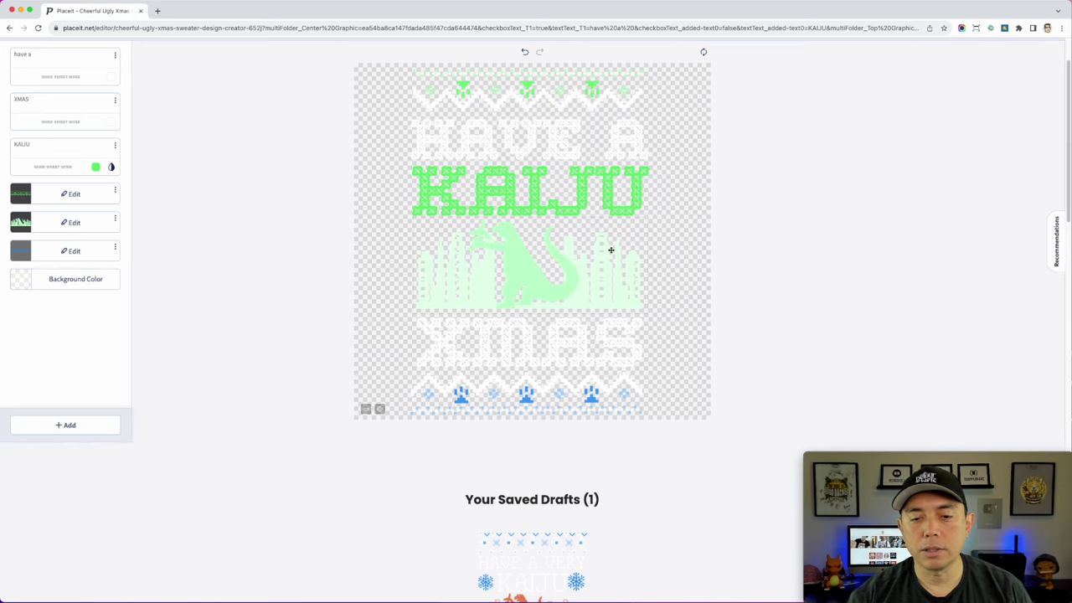
scroll(696, 176, "up", 2)
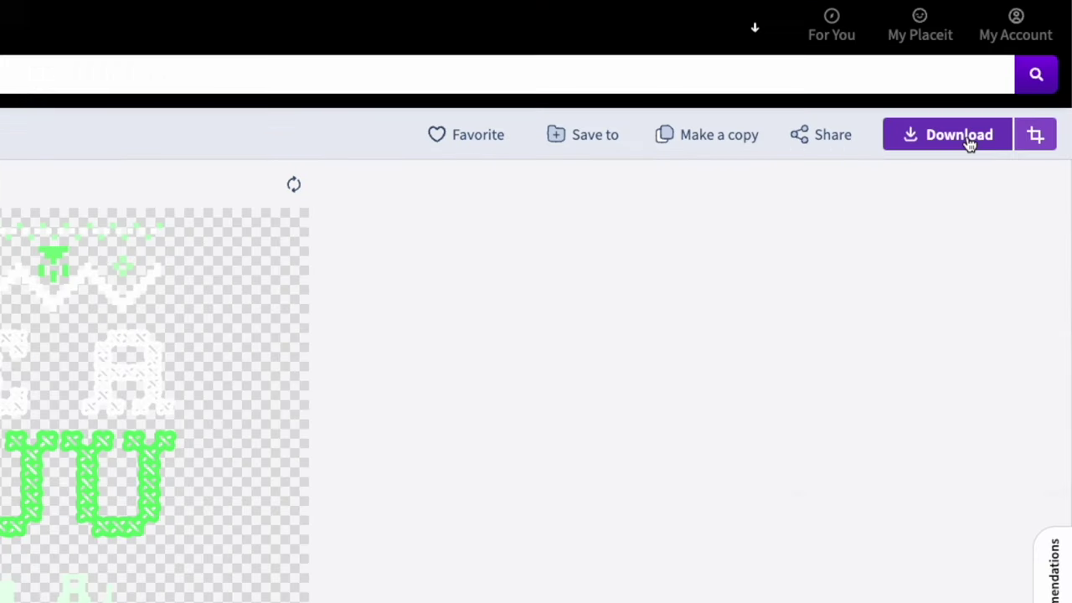
left_click(955, 142)
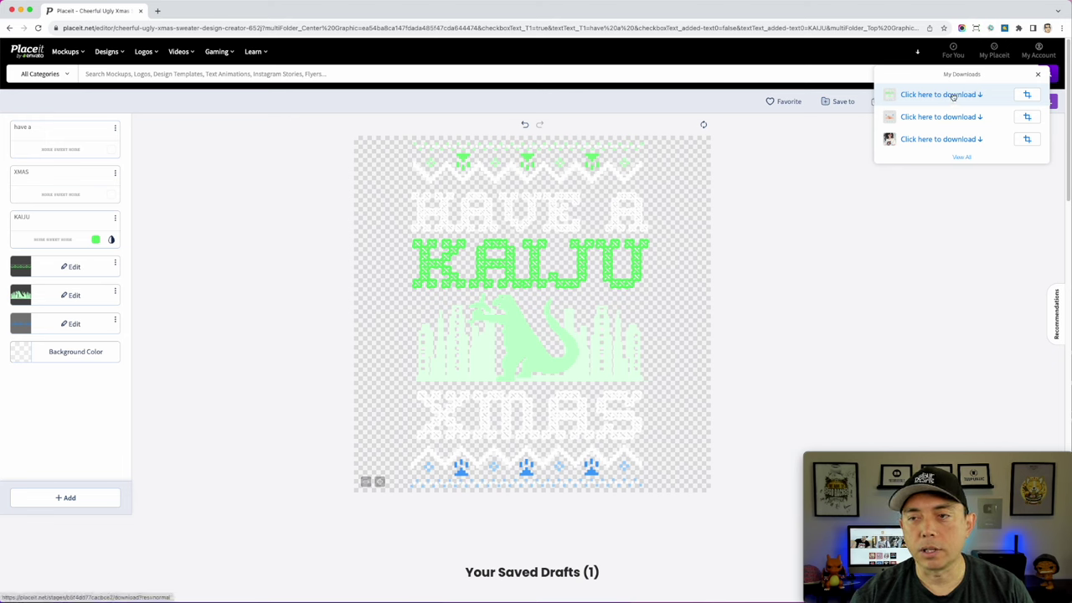
left_click(953, 95)
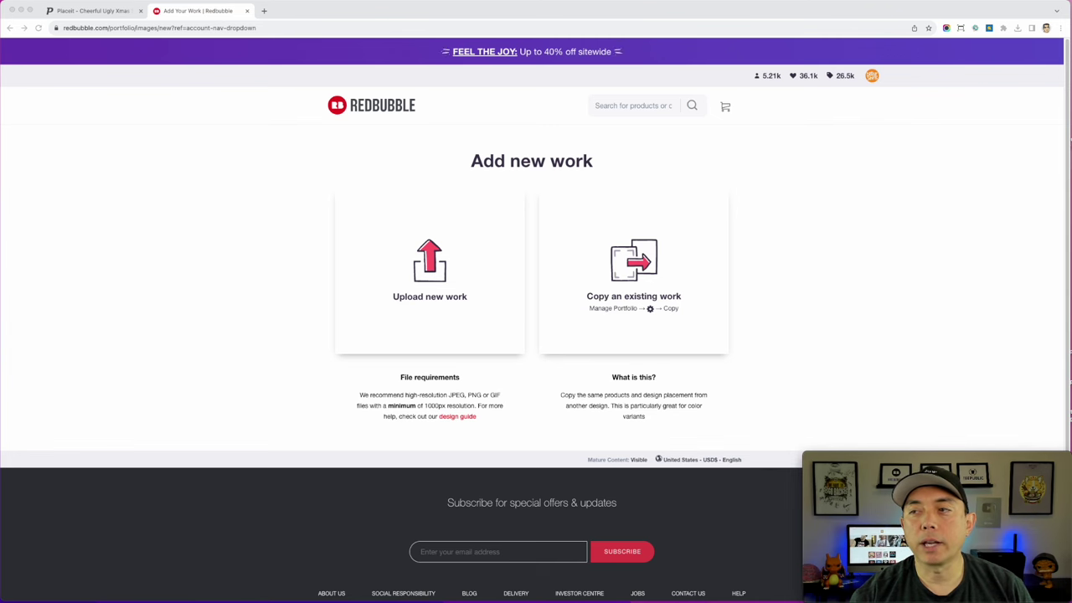
Step: Switch to Redbubble, upload the downloaded design as a new work and open its Standard Print Clothing product for editing
left_click_drag(1025, 112, 429, 252)
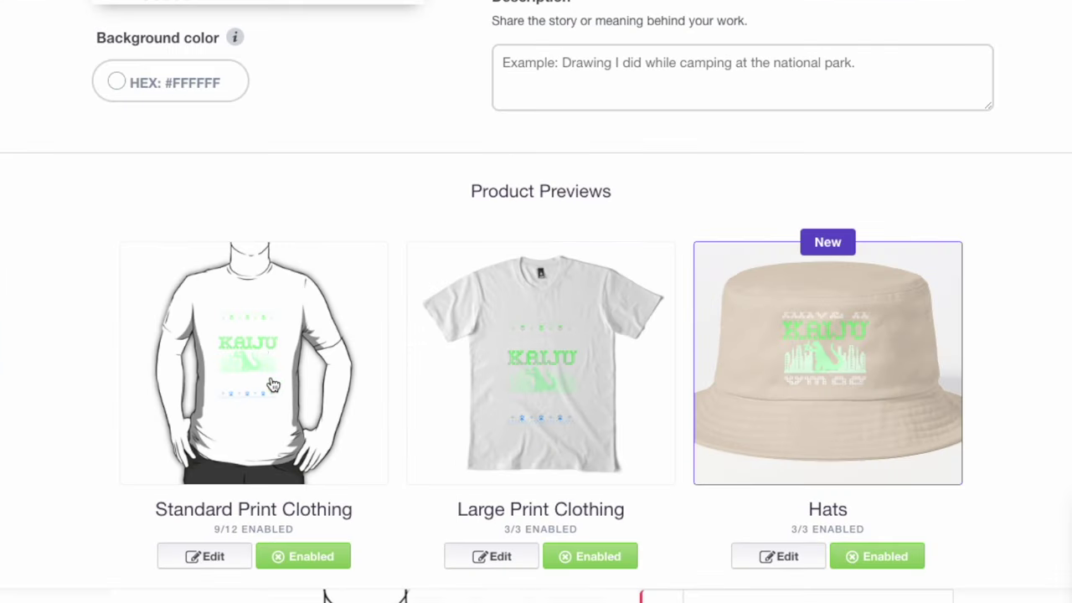
scroll(398, 543, "down", 3)
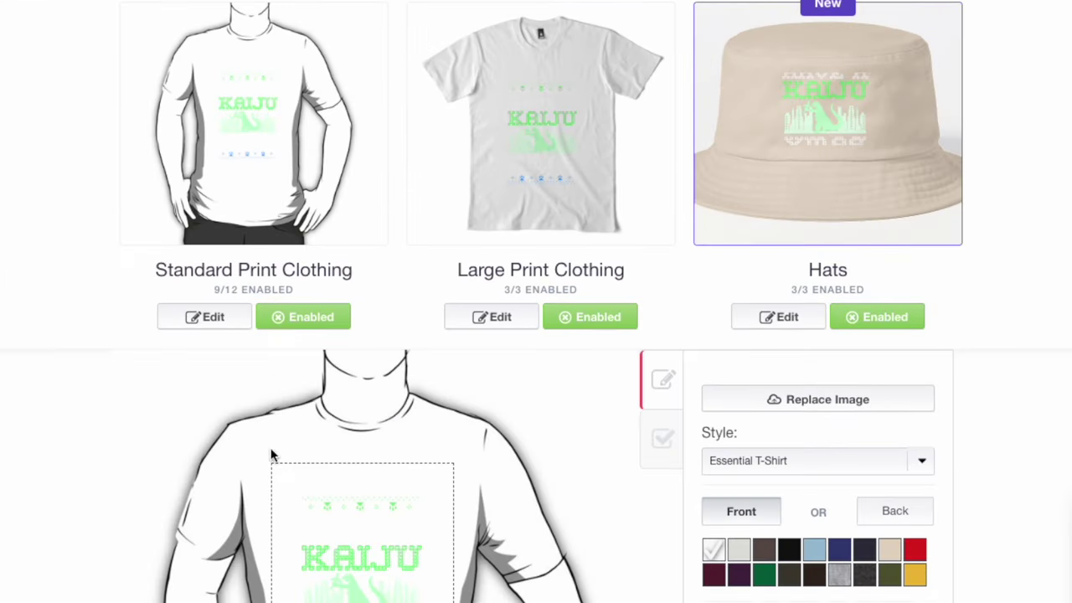
Step: Set the Standard Print Clothing T-shirt to red, enlarge the design to 73% and reposition it within the print area
scroll(440, 420, "down", 4)
left_click(915, 222)
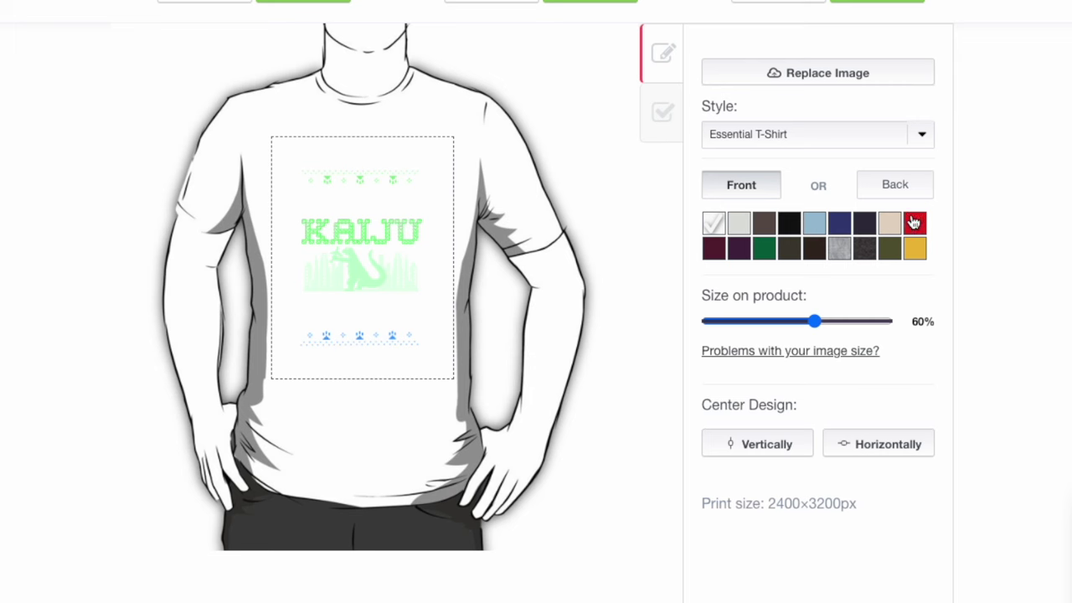
left_click_drag(815, 322, 839, 322)
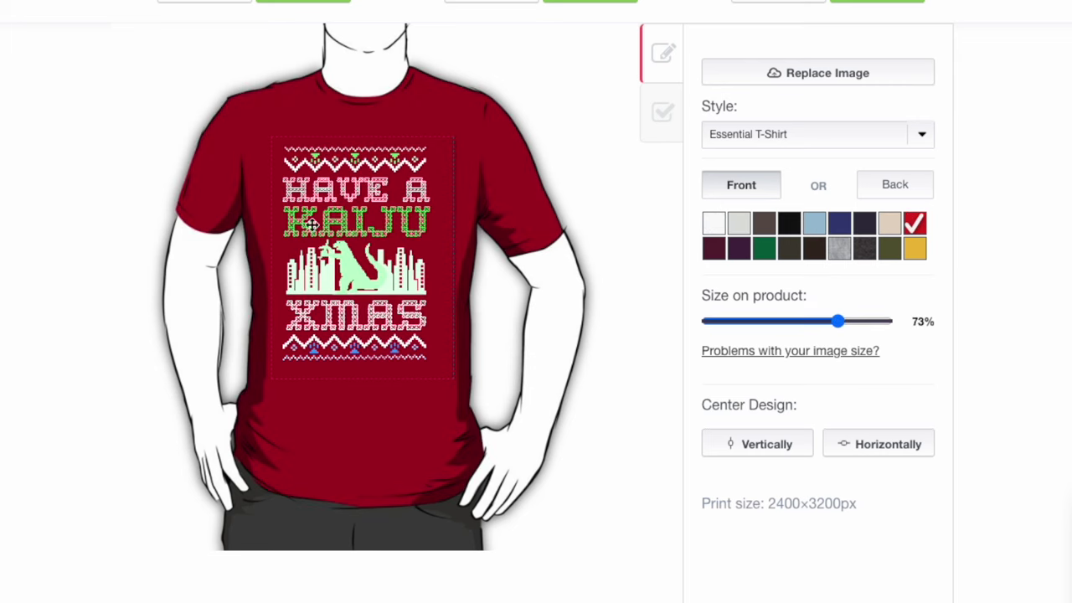
left_click_drag(321, 204, 344, 211)
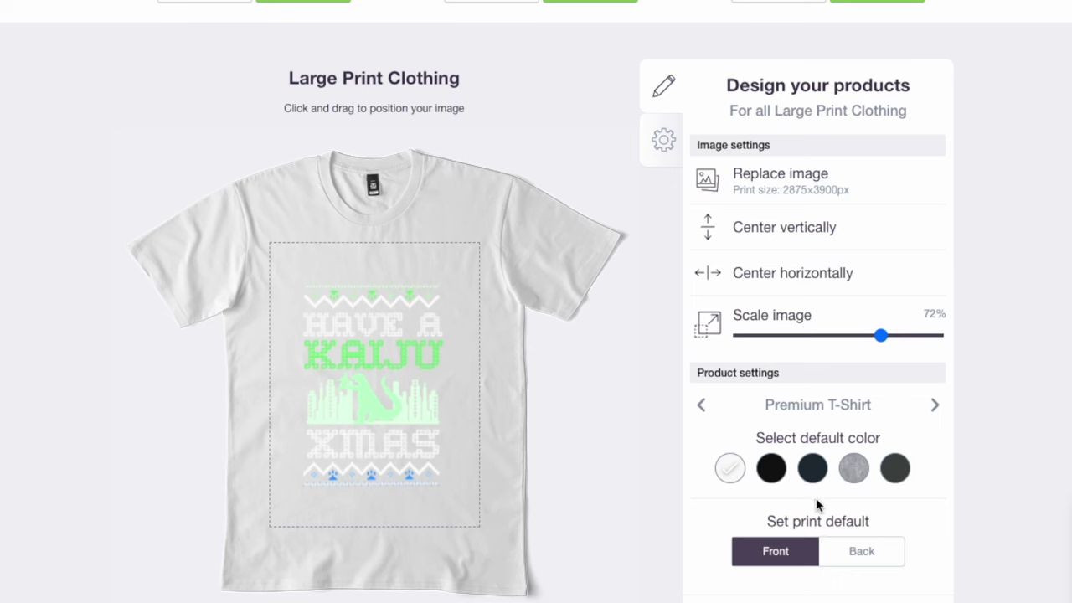
Step: For Large Print Clothing, make navy the default color, scale the design to 90% and reposition it to fill the print area
left_click(812, 473)
left_click_drag(470, 333, 463, 308)
left_click_drag(878, 336, 917, 335)
left_click_drag(395, 335, 362, 354)
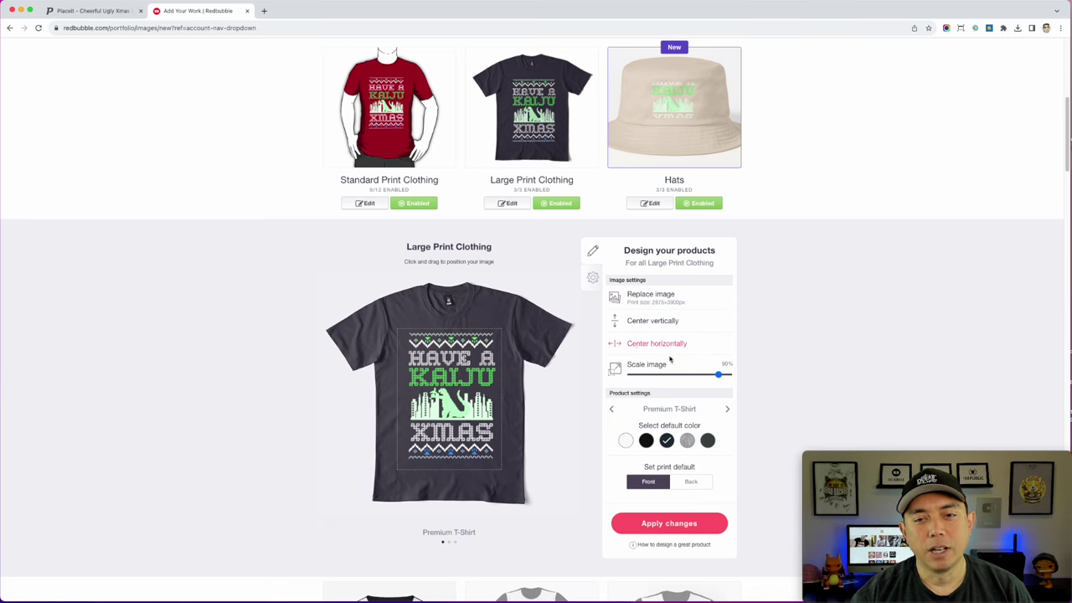
Step: Open Phone Cases & Skins for editing and give the design a dark red background
scroll(697, 325, "down", 6)
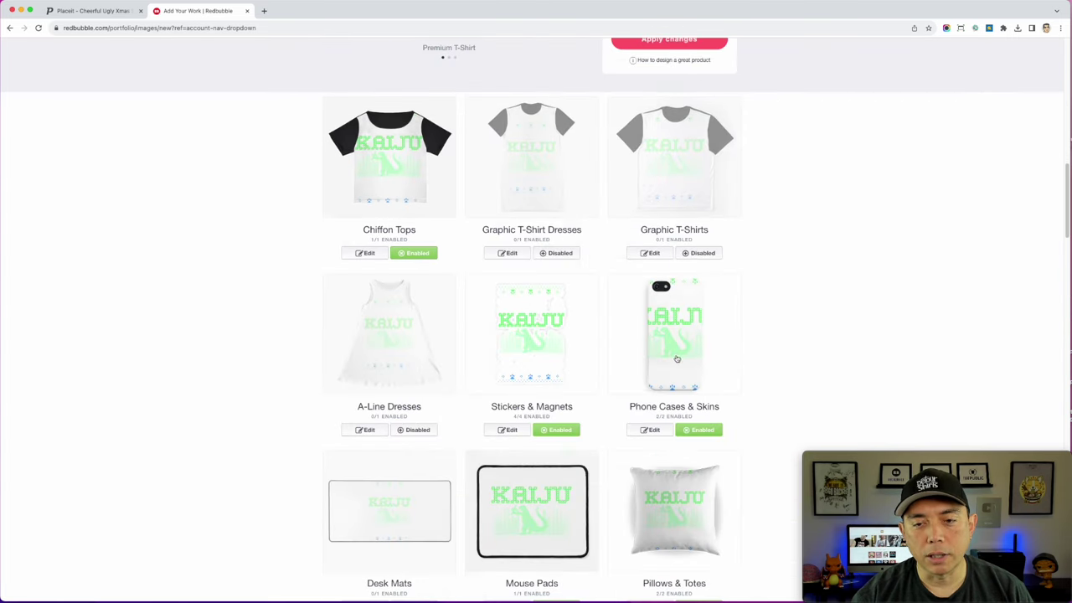
left_click(677, 361)
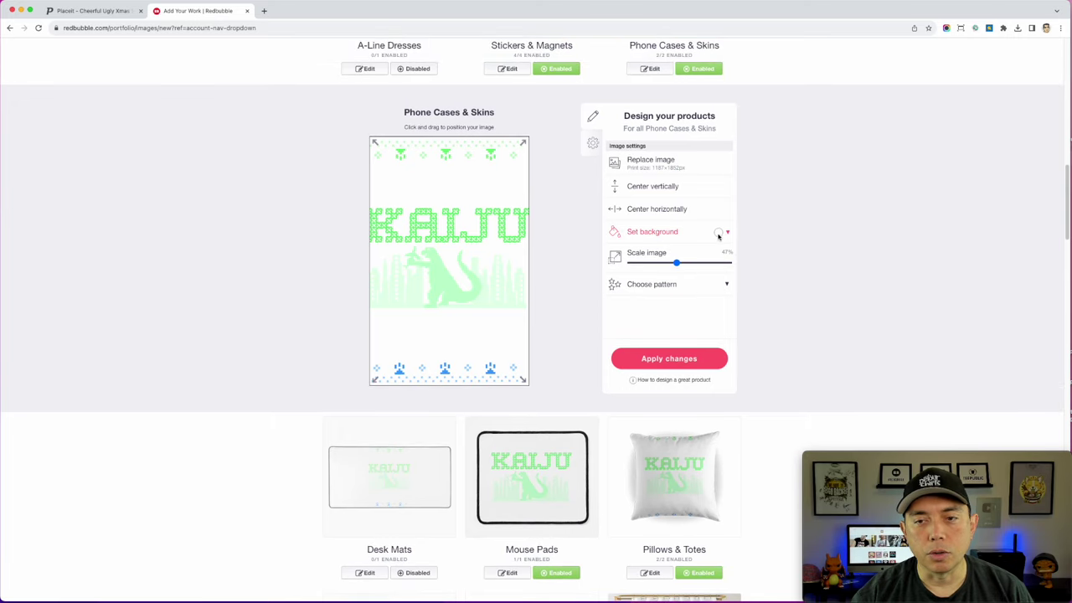
left_click(718, 232)
left_click(784, 235)
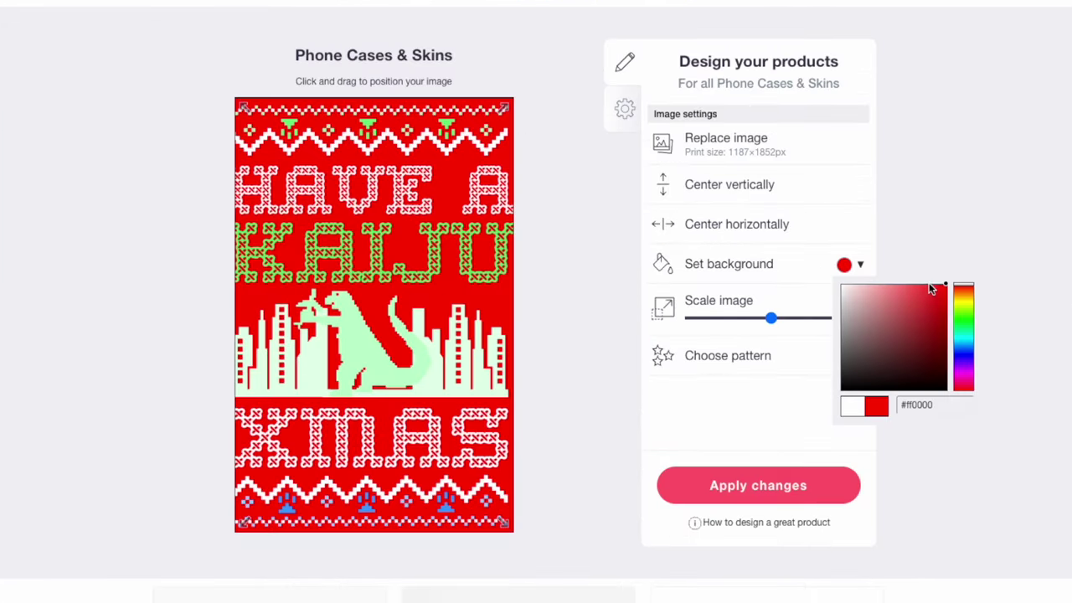
left_click_drag(947, 287, 945, 313)
Step: Shrink the phone case design to 26%, position it in the middle of the case and apply the changes
left_click_drag(767, 317, 757, 316)
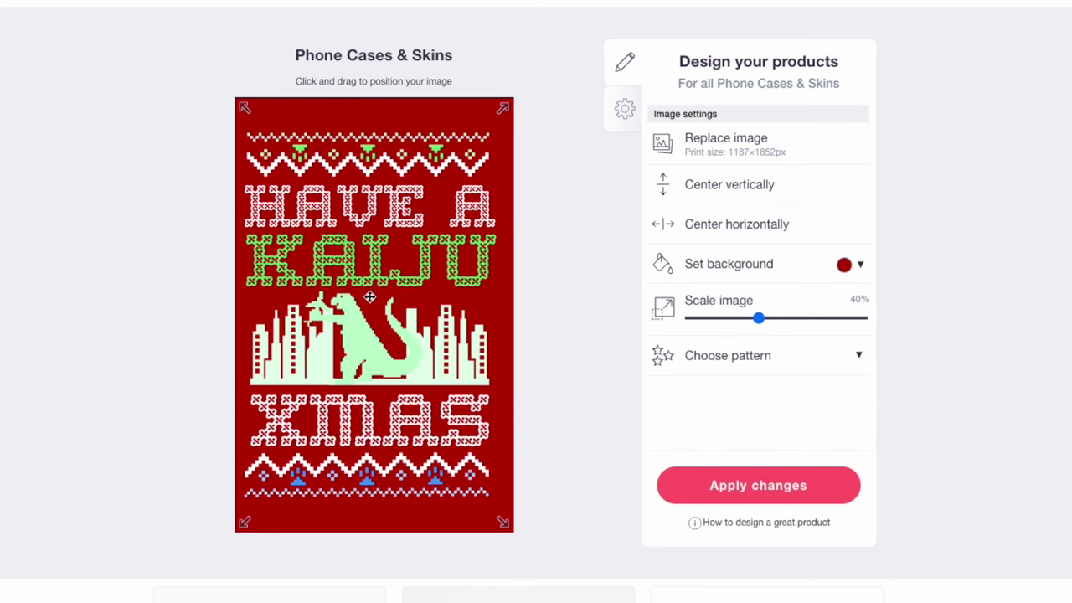
left_click_drag(354, 286, 359, 293)
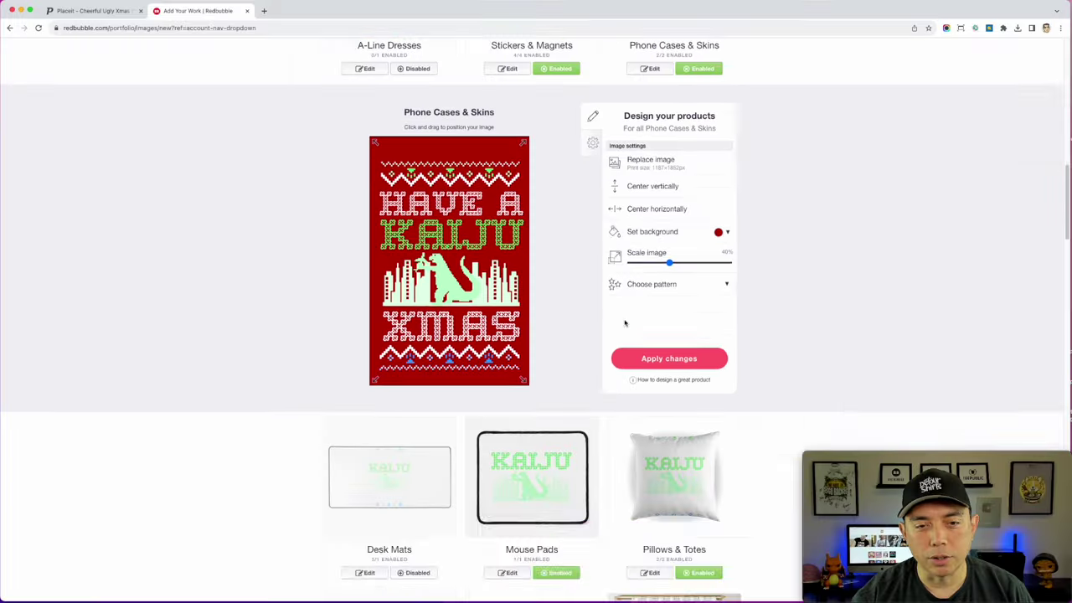
scroll(625, 327, "up", 3)
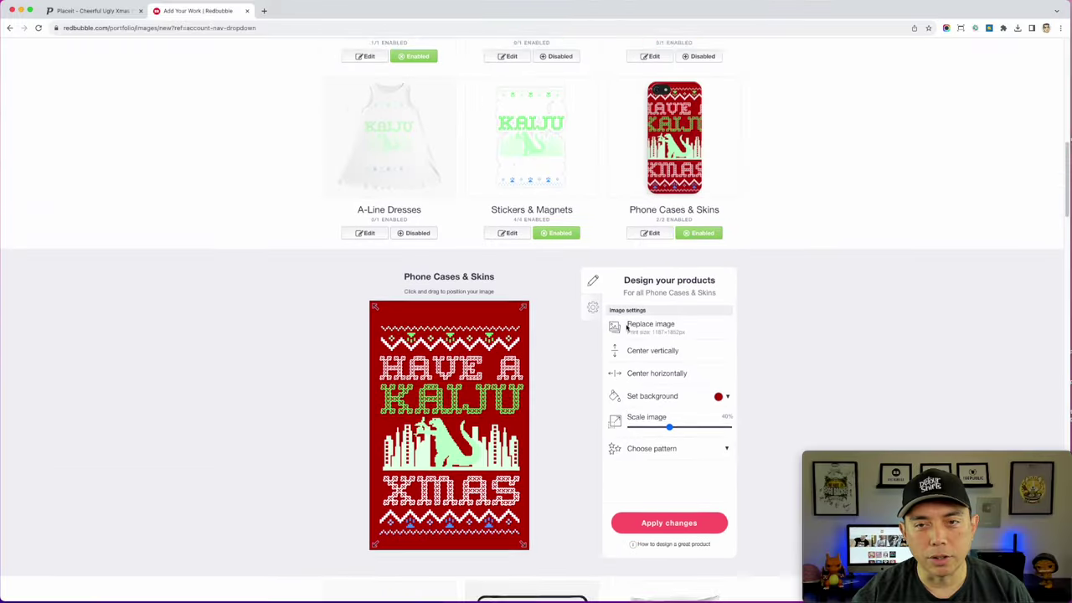
scroll(625, 329, "down", 1)
left_click_drag(669, 455, 656, 455)
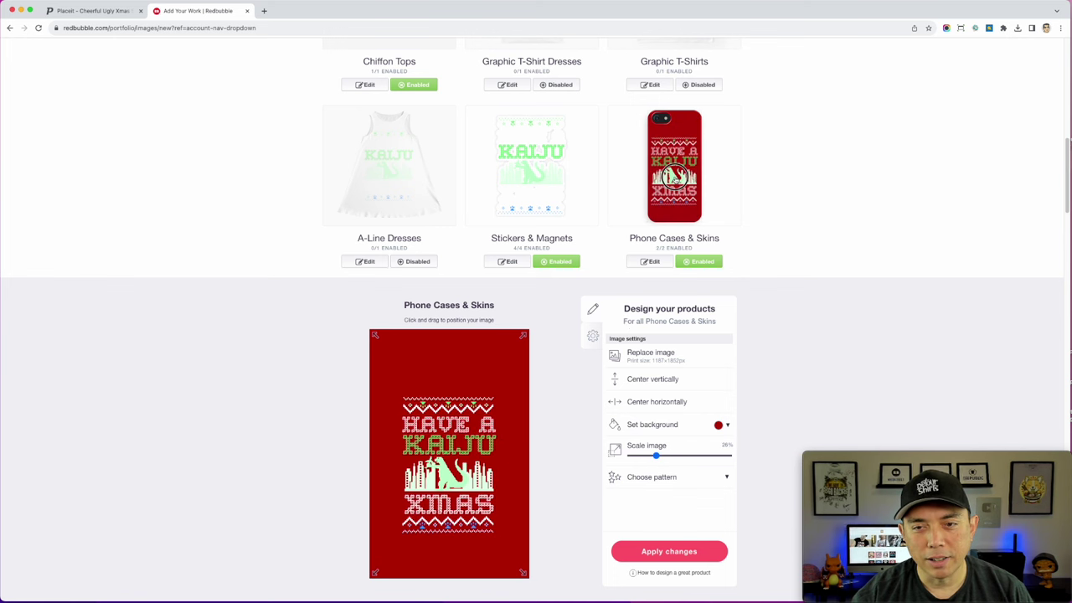
scroll(570, 355, "down", 1)
left_click(569, 355)
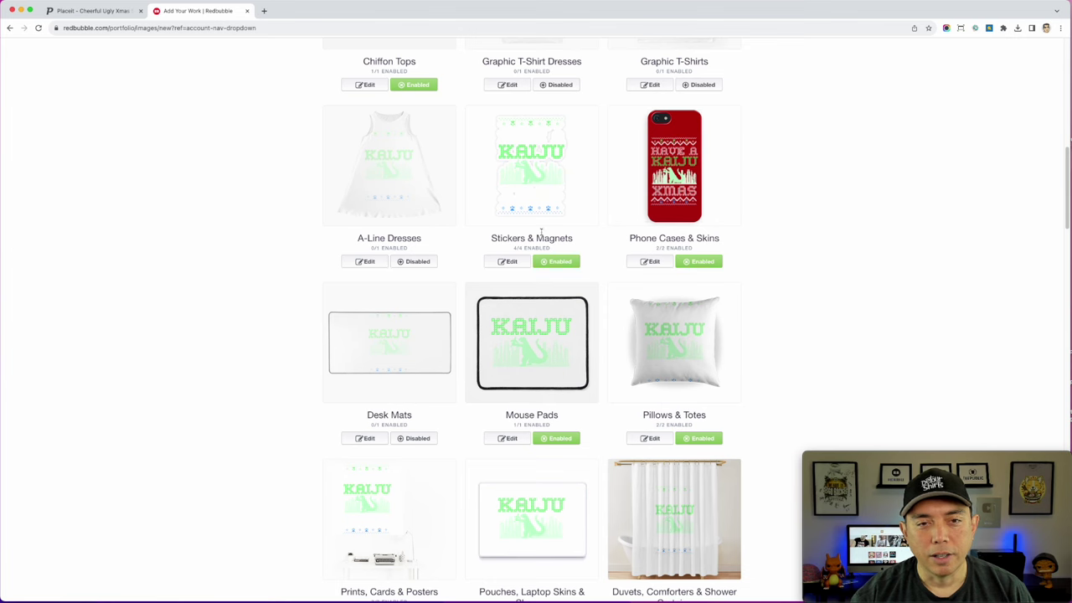
Step: Give the Pillows & Totes design a dark red background and scale it to 41%
scroll(527, 221, "down", 4)
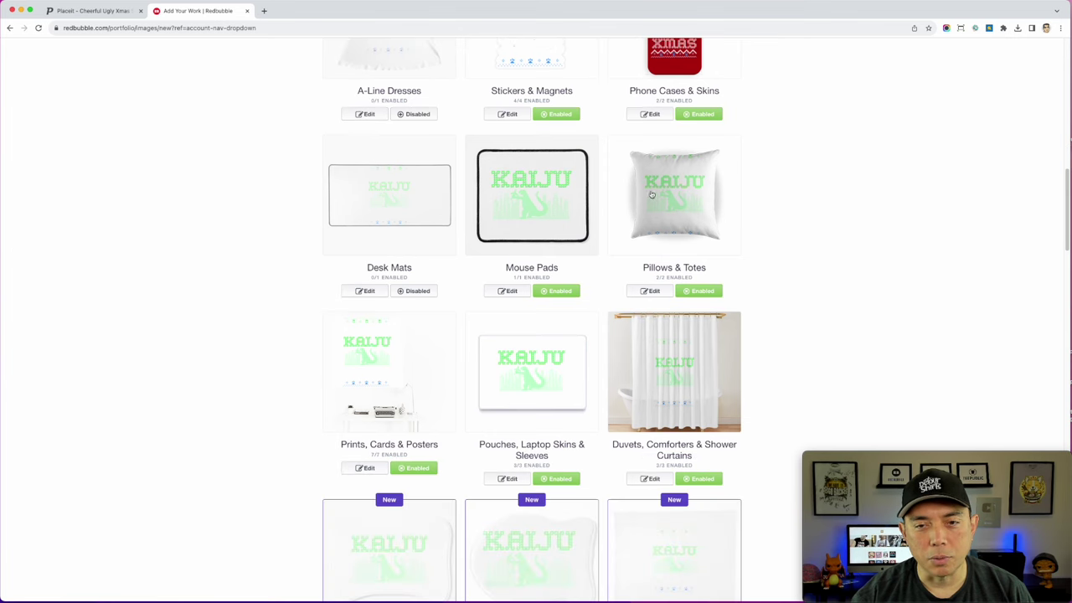
left_click(671, 197)
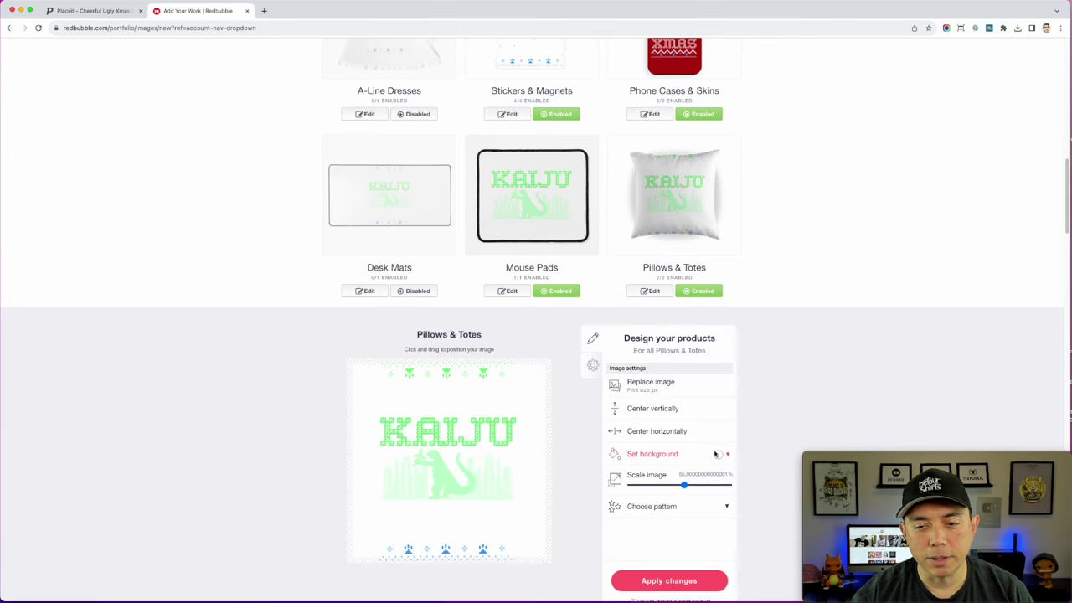
left_click(717, 453)
left_click(771, 476)
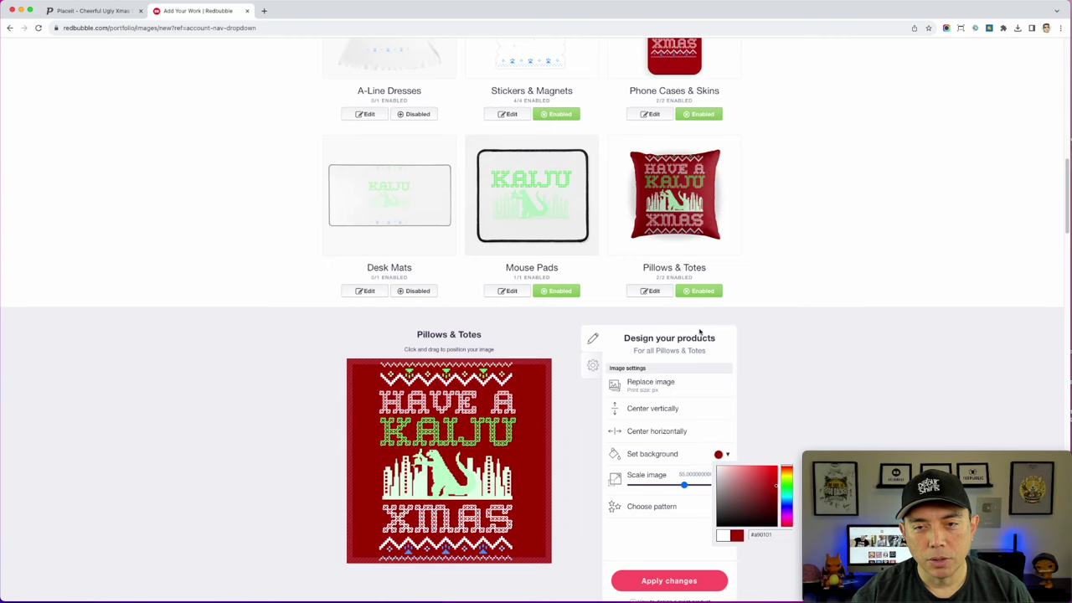
scroll(693, 239, "down", 2)
left_click_drag(683, 410, 670, 410)
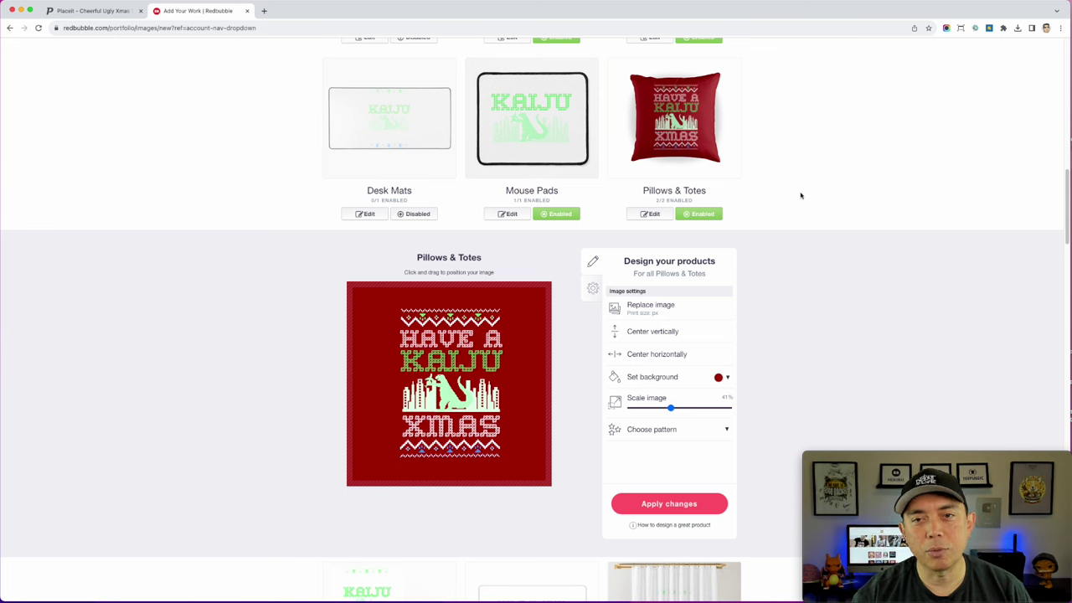
scroll(805, 293, "down", 1)
scroll(806, 293, "down", 6)
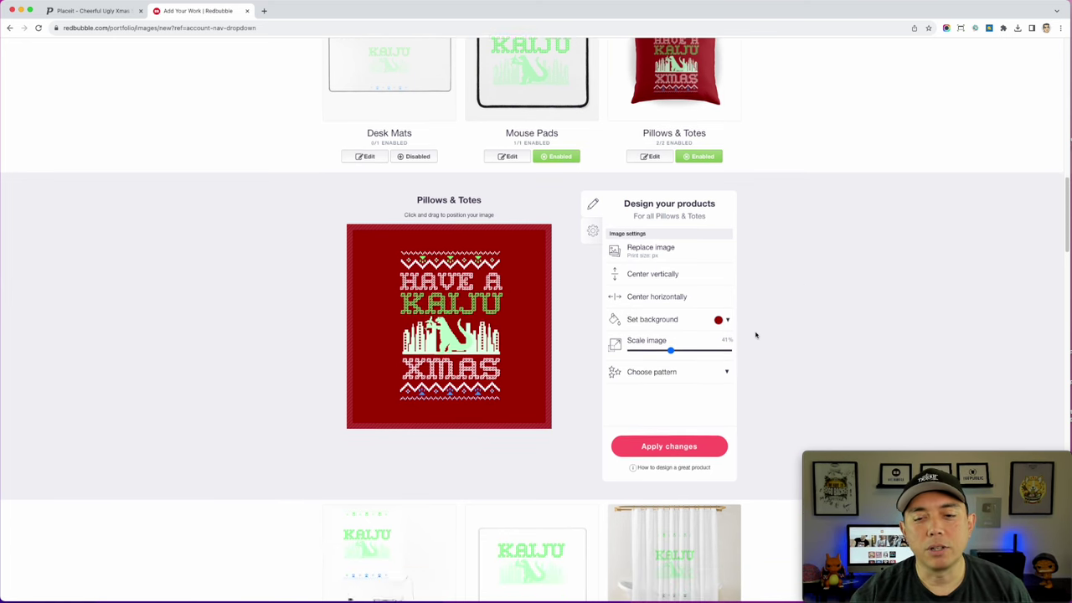
Step: Find Aprons further down the product list and give the apron design a dark red background
scroll(546, 313, "down", 8)
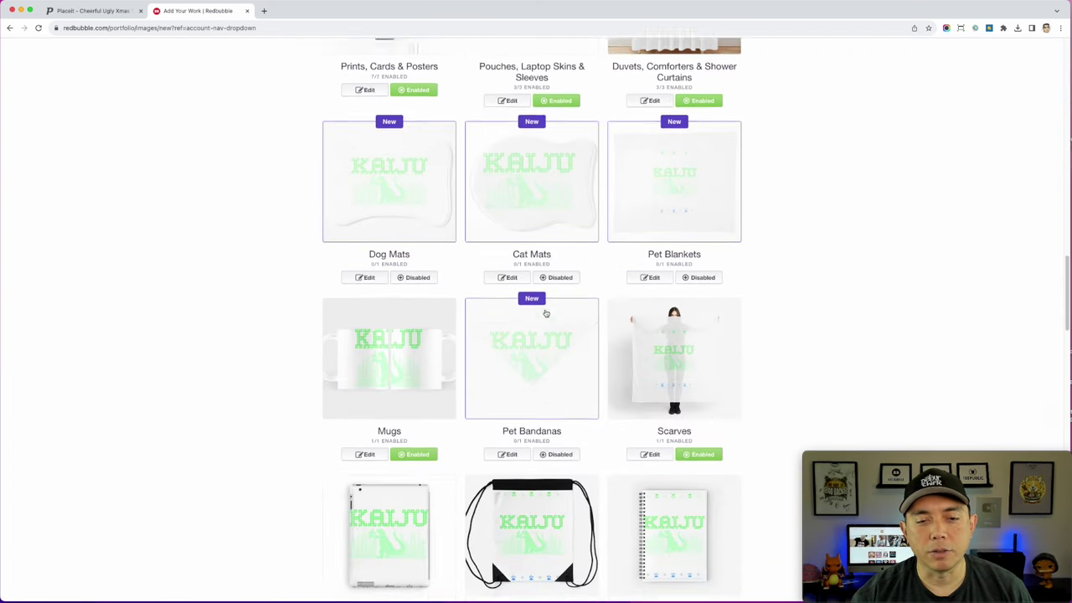
scroll(510, 293, "down", 3)
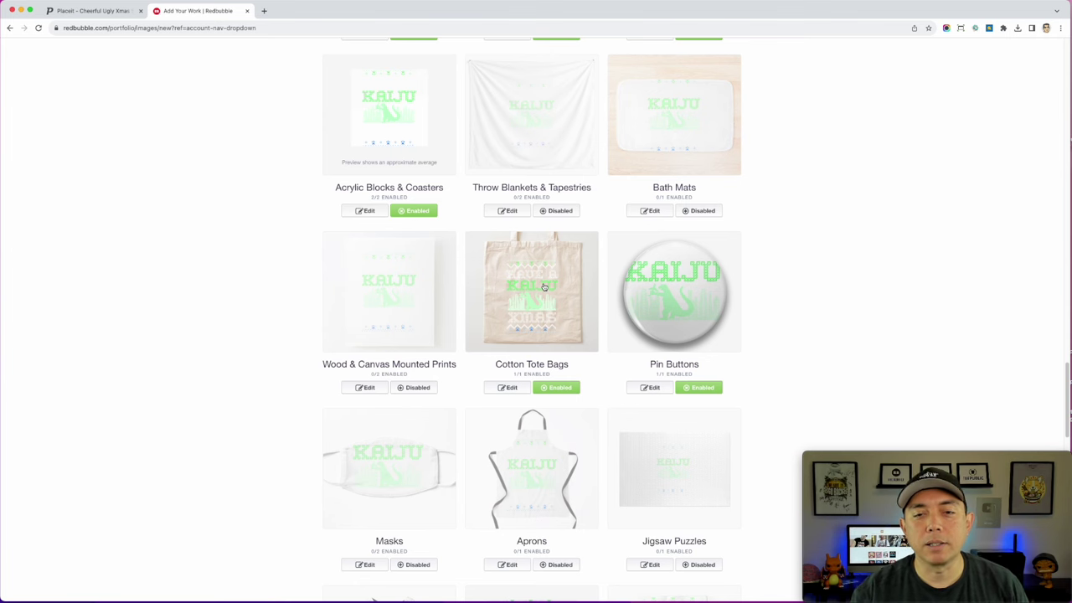
scroll(450, 253, "down", 6)
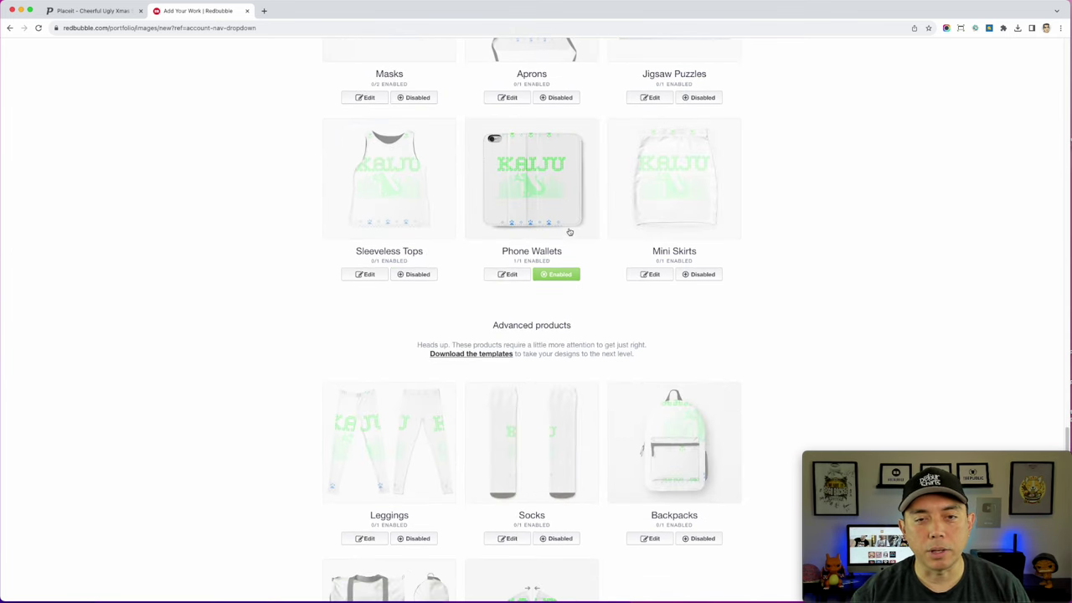
scroll(570, 234, "up", 2)
scroll(573, 217, "up", 1)
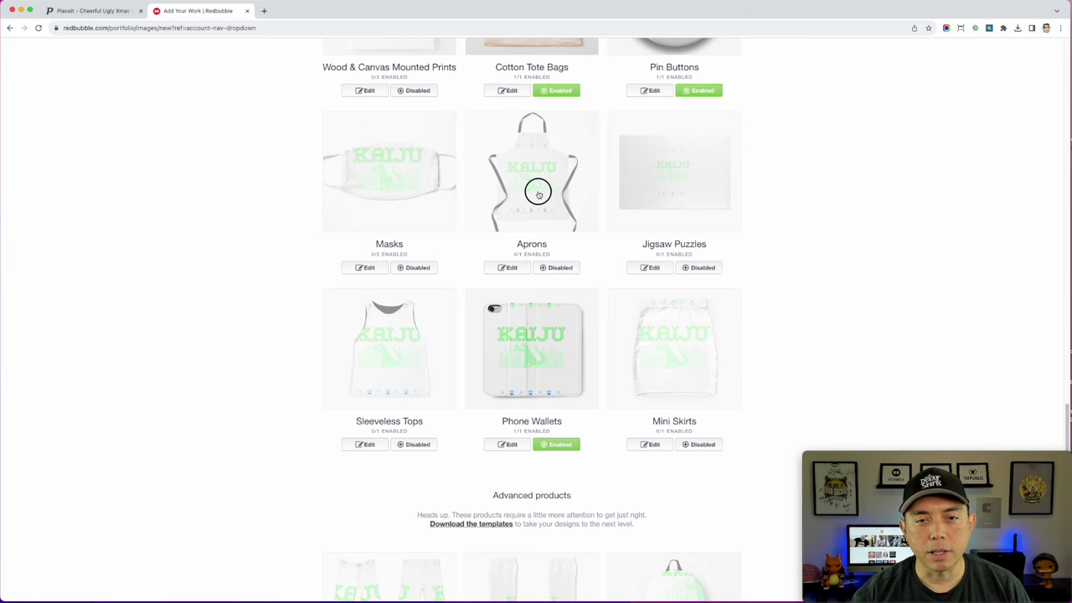
left_click(538, 191)
left_click(718, 431)
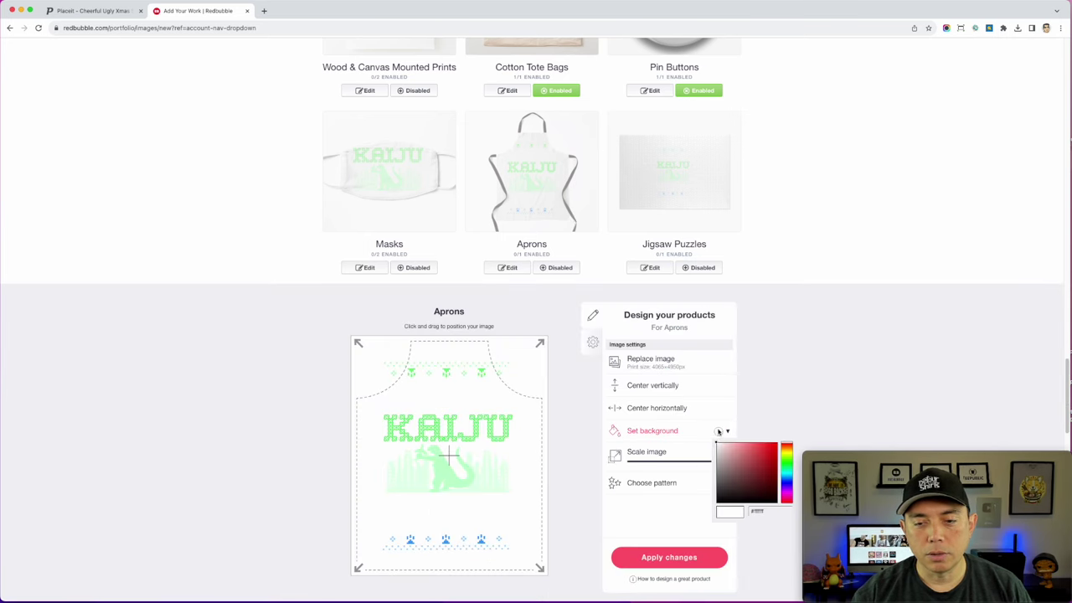
left_click(771, 453)
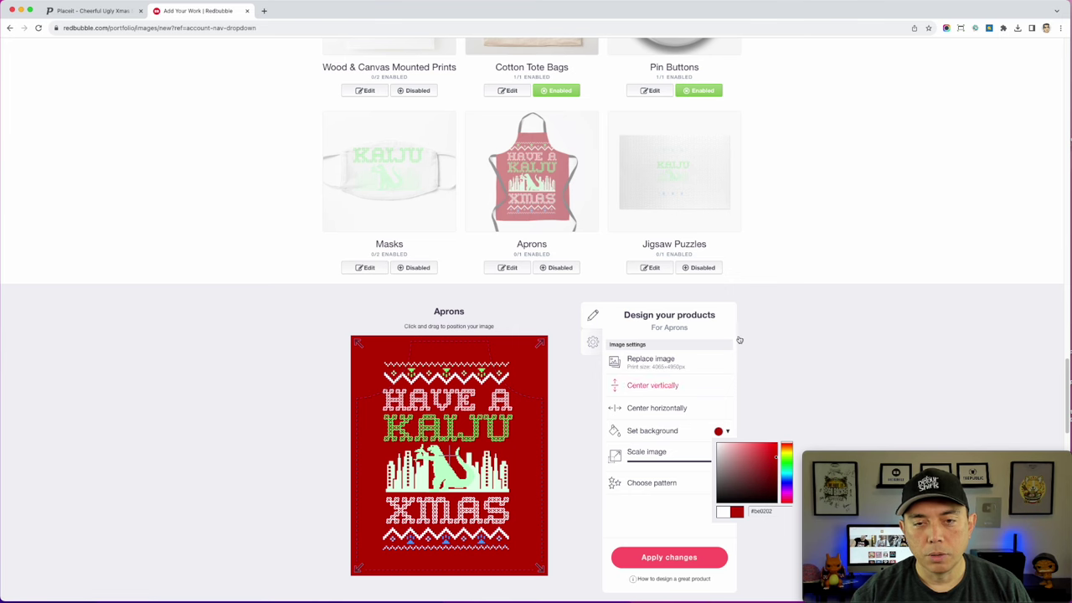
Step: Enable the Aprons product, scale its design to 80% and adjust its position on the apron
left_click(560, 268)
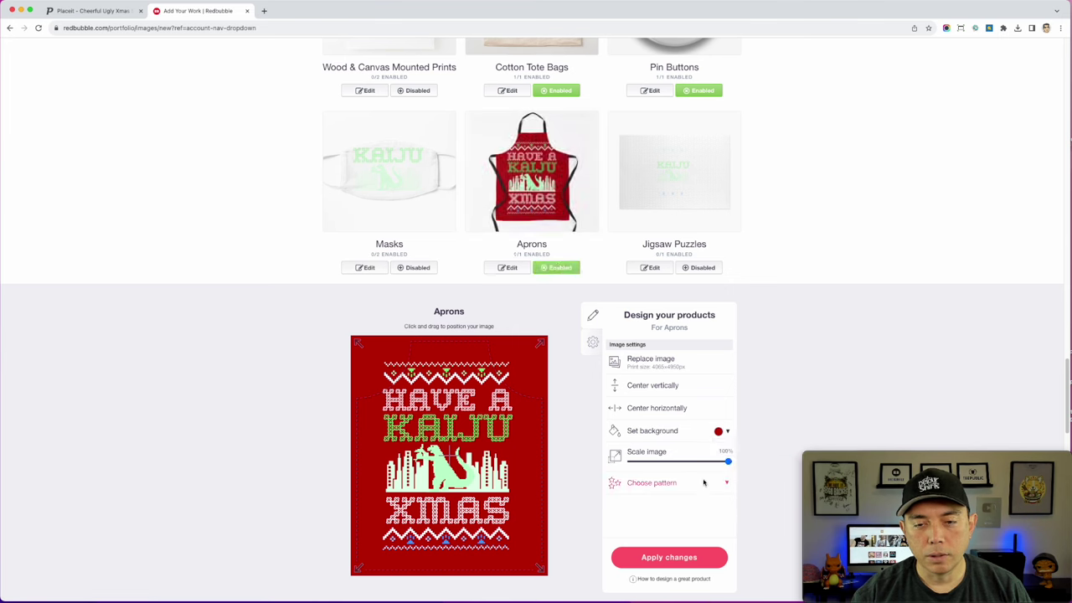
left_click_drag(727, 460, 709, 460)
left_click_drag(439, 453, 440, 457)
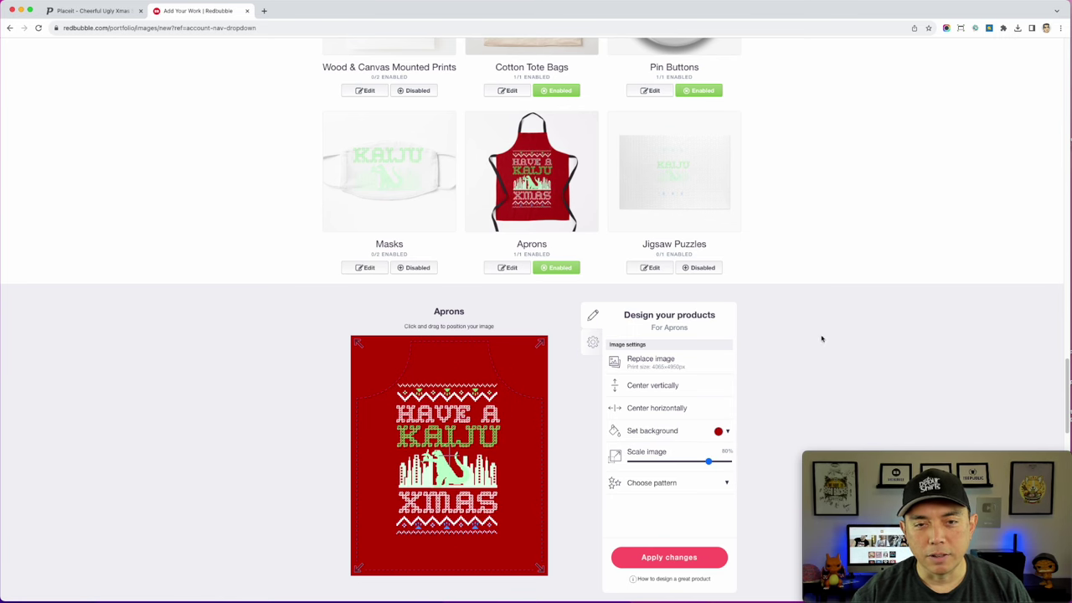
Step: Review the remaining product previews, including the advanced products, and return to the title, tags and description fields
scroll(790, 302, "down", 10)
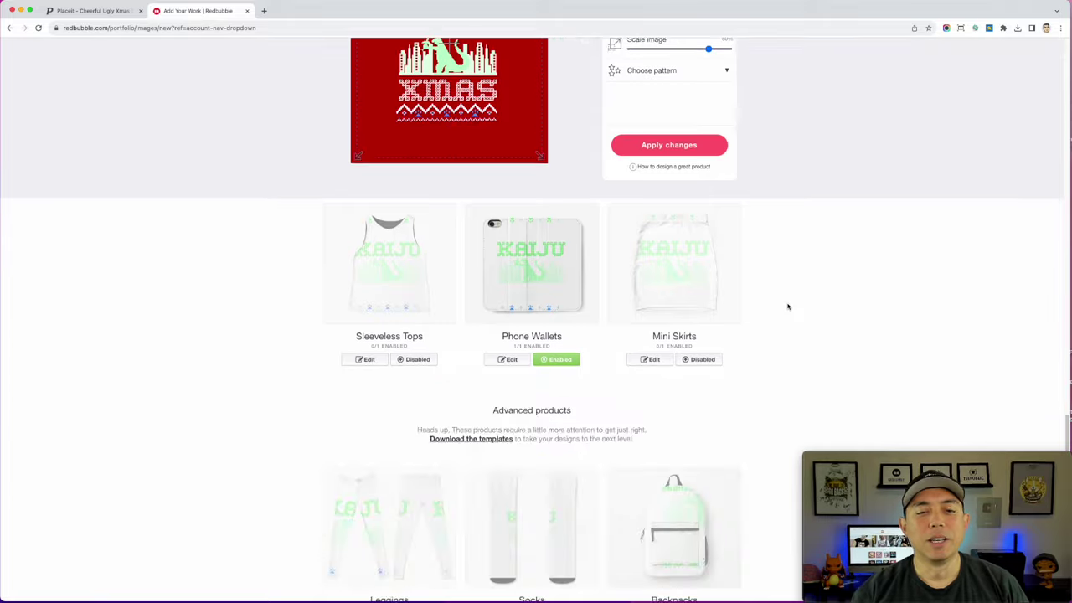
scroll(788, 307, "up", 4)
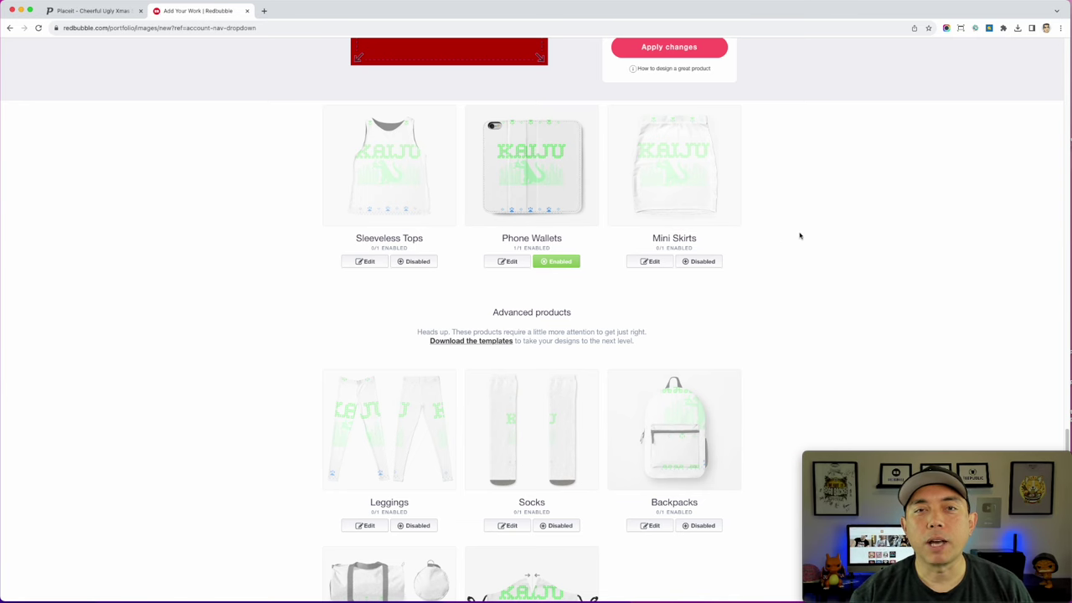
scroll(819, 252, "up", 7)
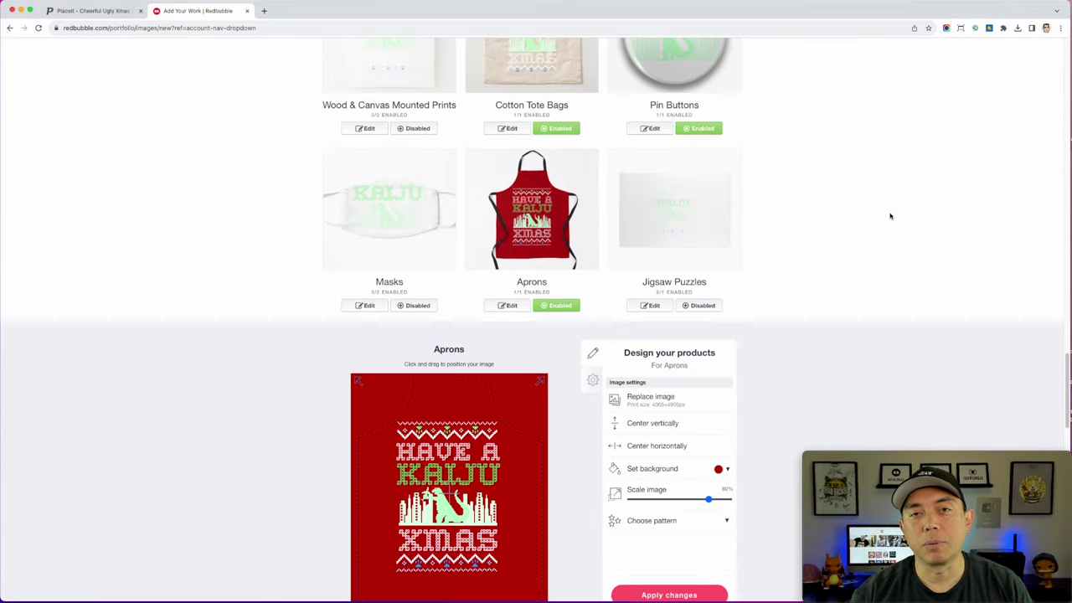
scroll(883, 252, "up", 10)
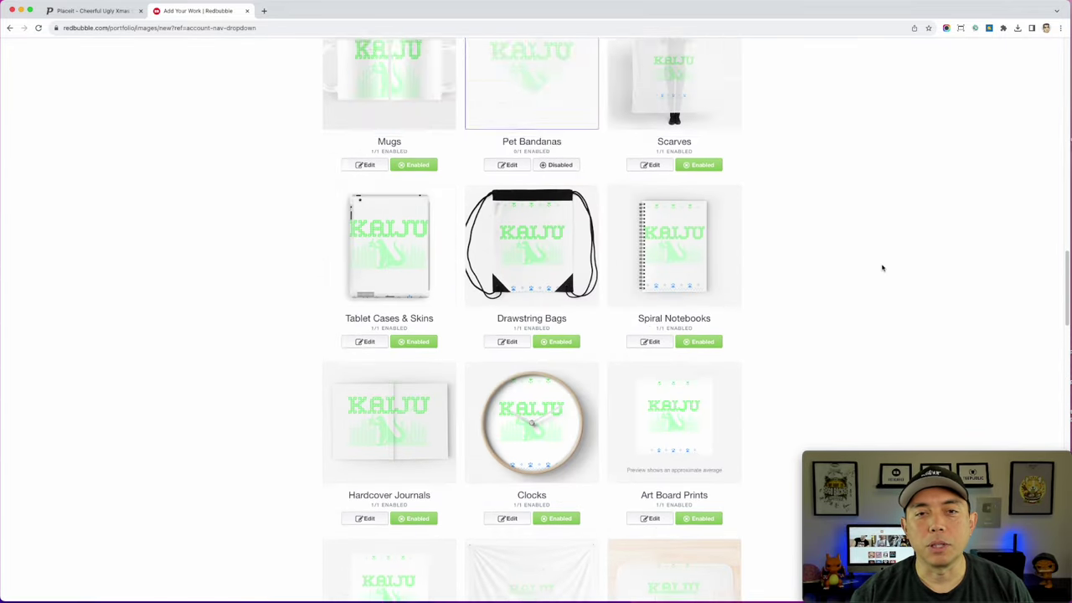
scroll(882, 269, "up", 8)
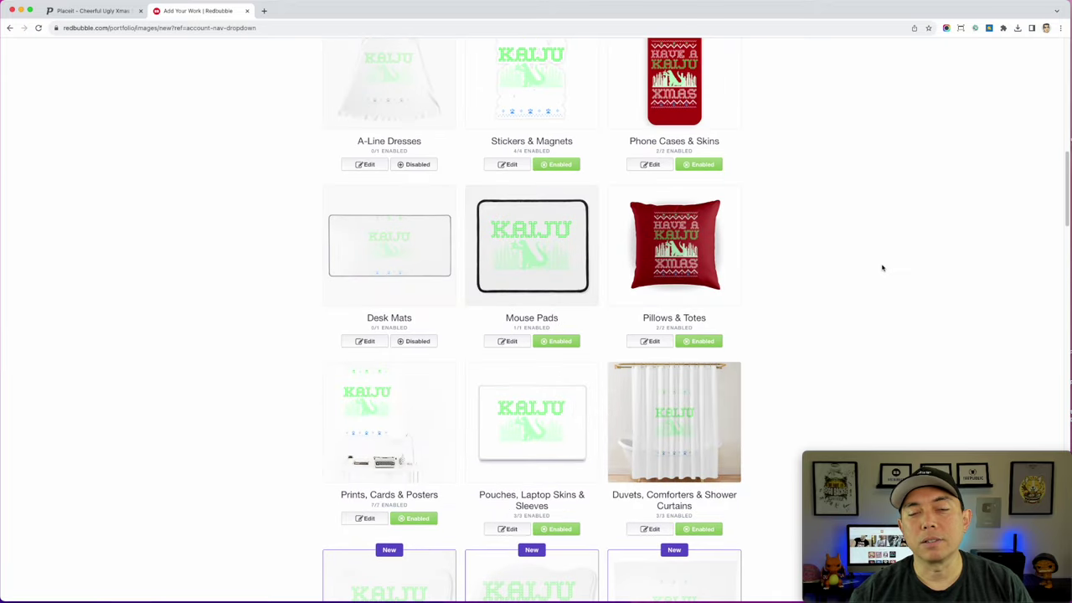
scroll(882, 268, "up", 4)
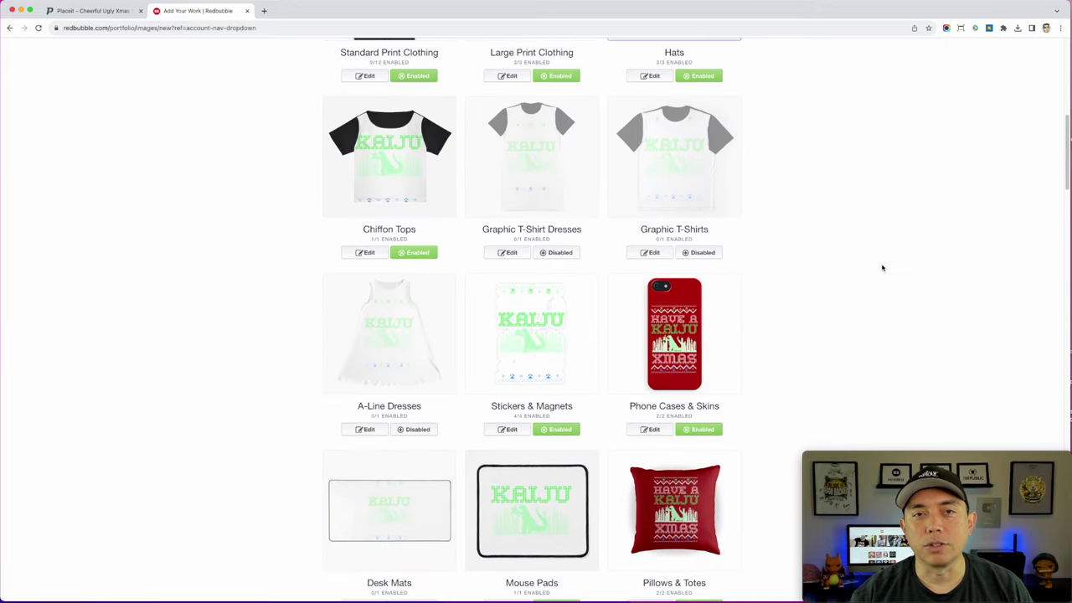
scroll(882, 268, "up", 4)
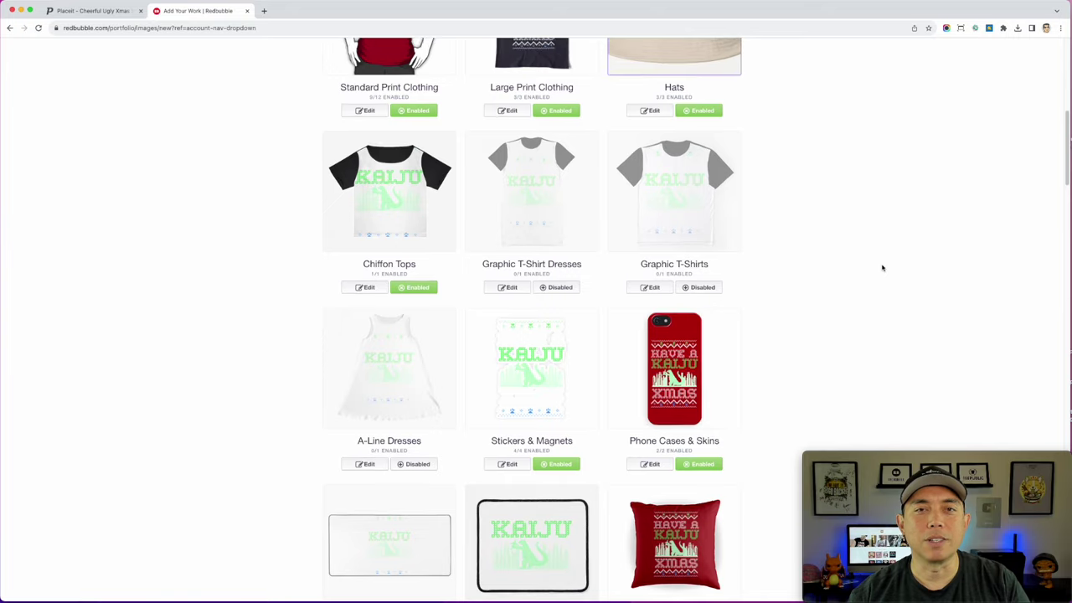
scroll(882, 268, "up", 2)
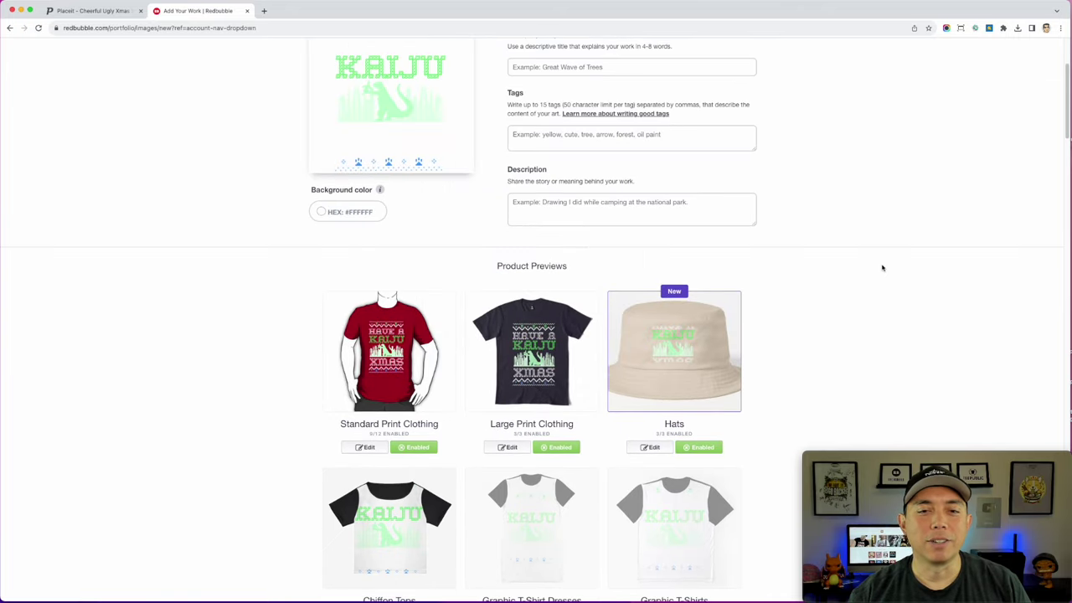
scroll(882, 268, "up", 1)
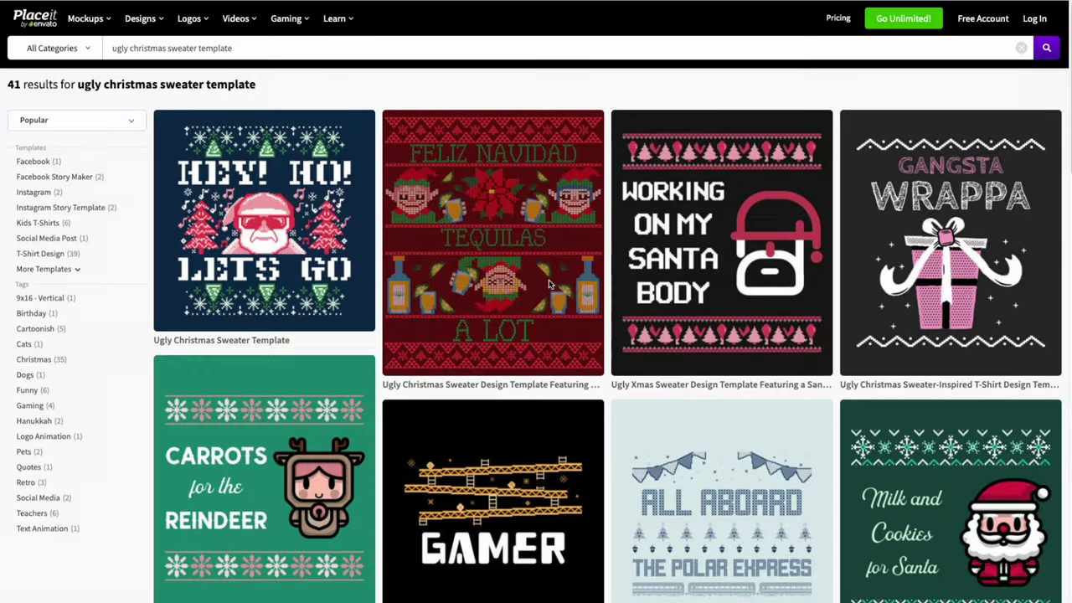
Step: Switch to Placeit and browse the "ugly christmas sweater template" search results for other design ideas
scroll(635, 319, "down", 5)
scroll(635, 319, "down", 6)
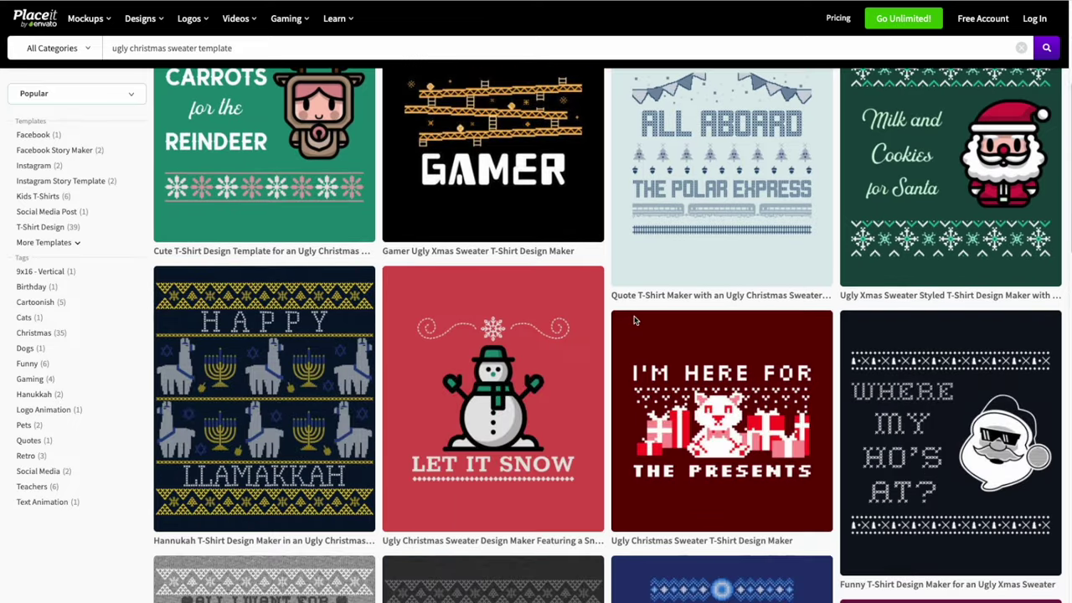
scroll(635, 320, "down", 6)
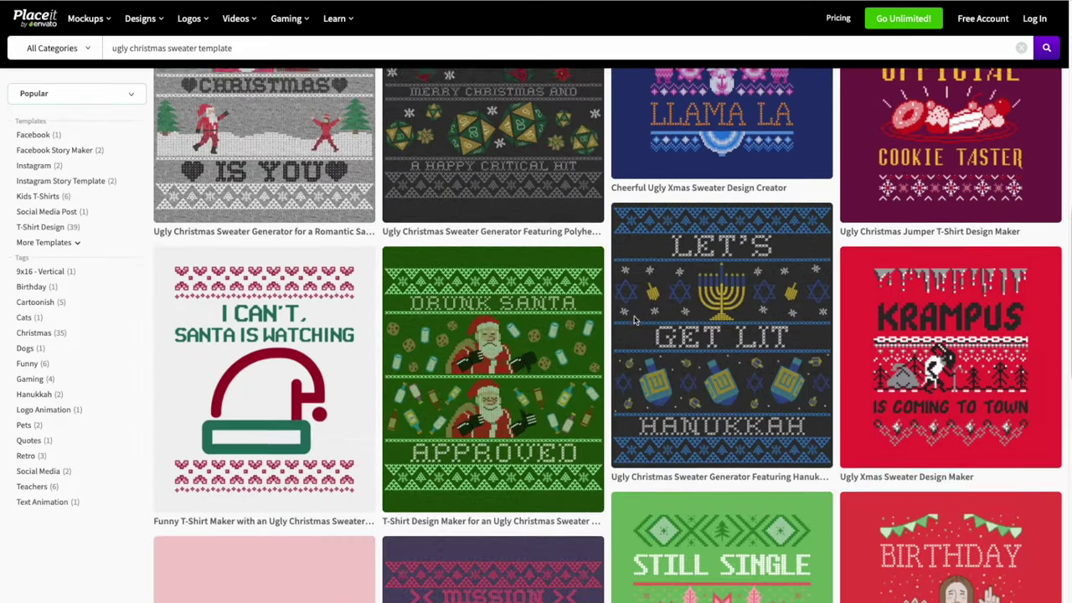